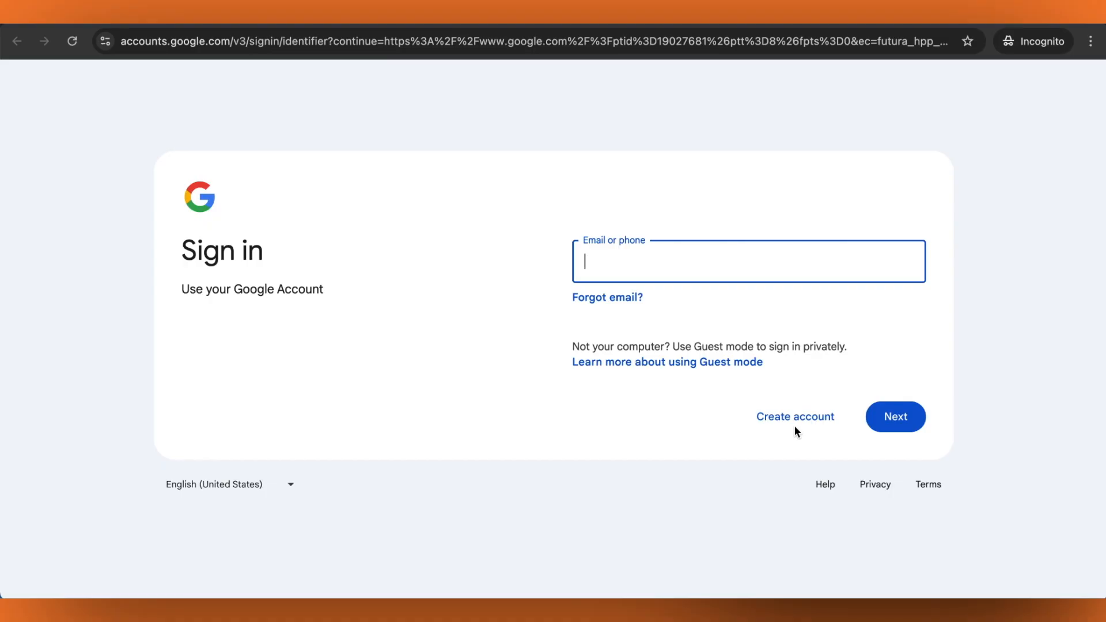
Start a work or business account with a free Gmail address and enter the first and last name
click(795, 421)
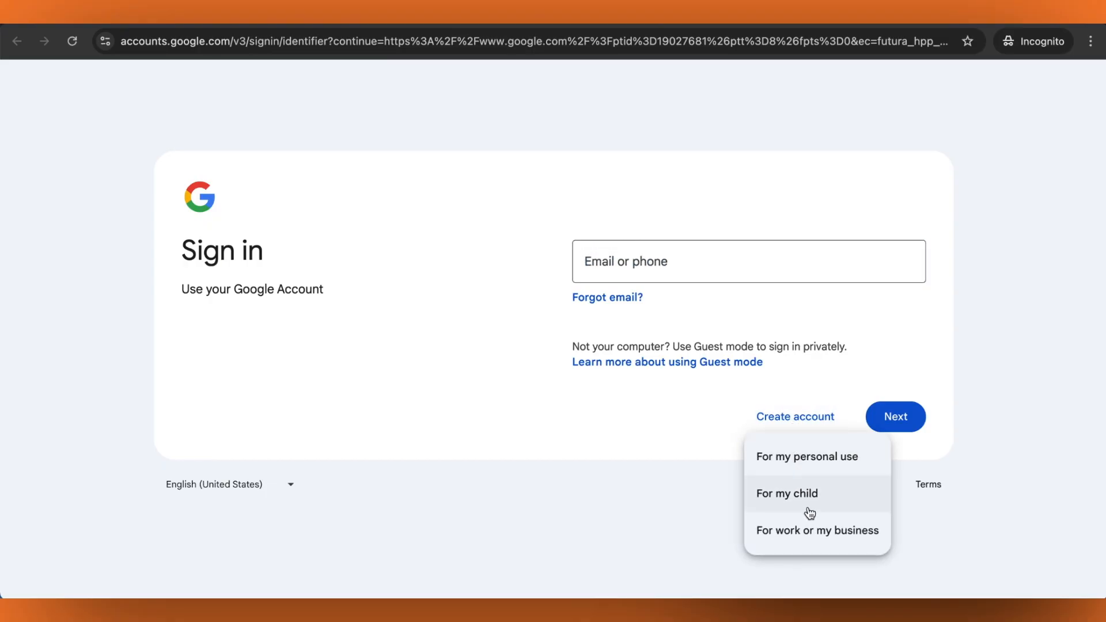
click(813, 530)
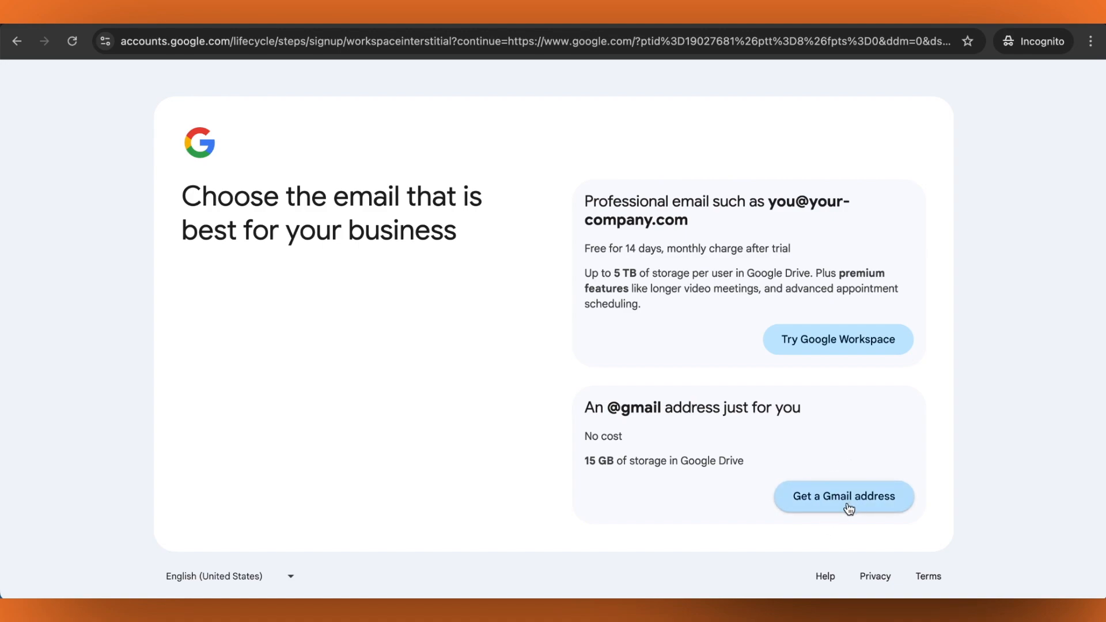
click(849, 509)
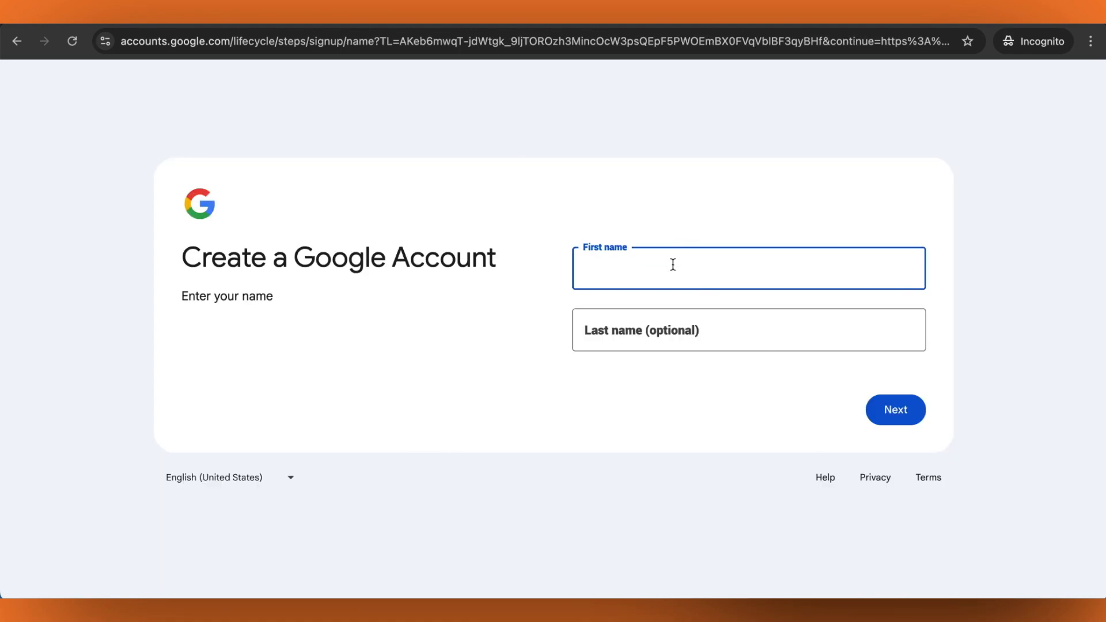
text(JANE)
key(Tab)
text(DOE)
click(902, 415)
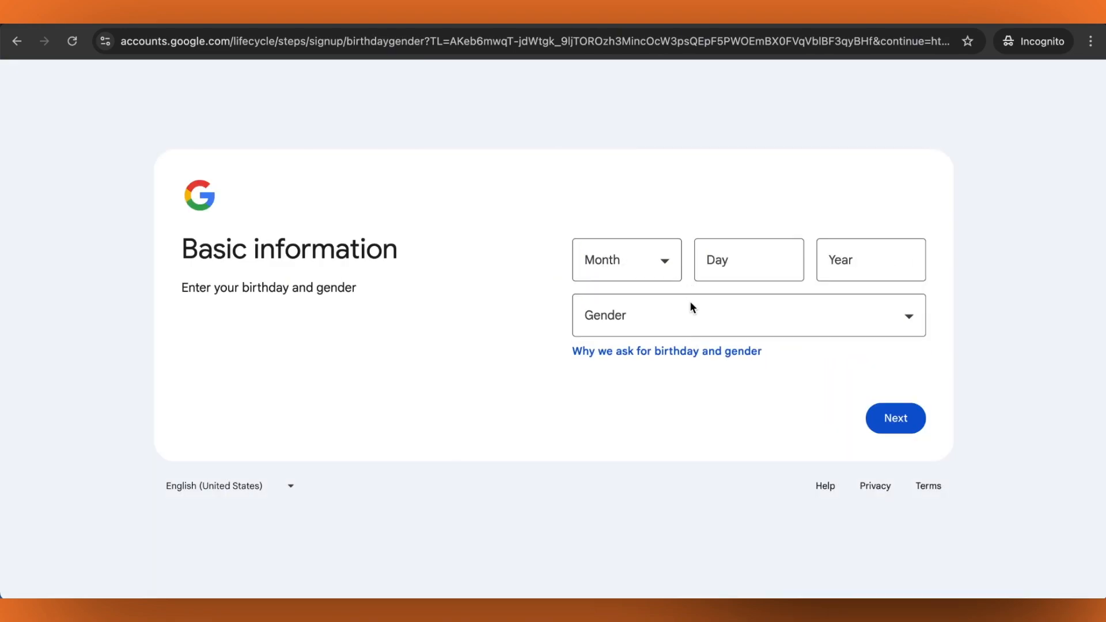
Enter the birthday as January 1, 1999 and gender as Rather not say
click(641, 264)
click(745, 264)
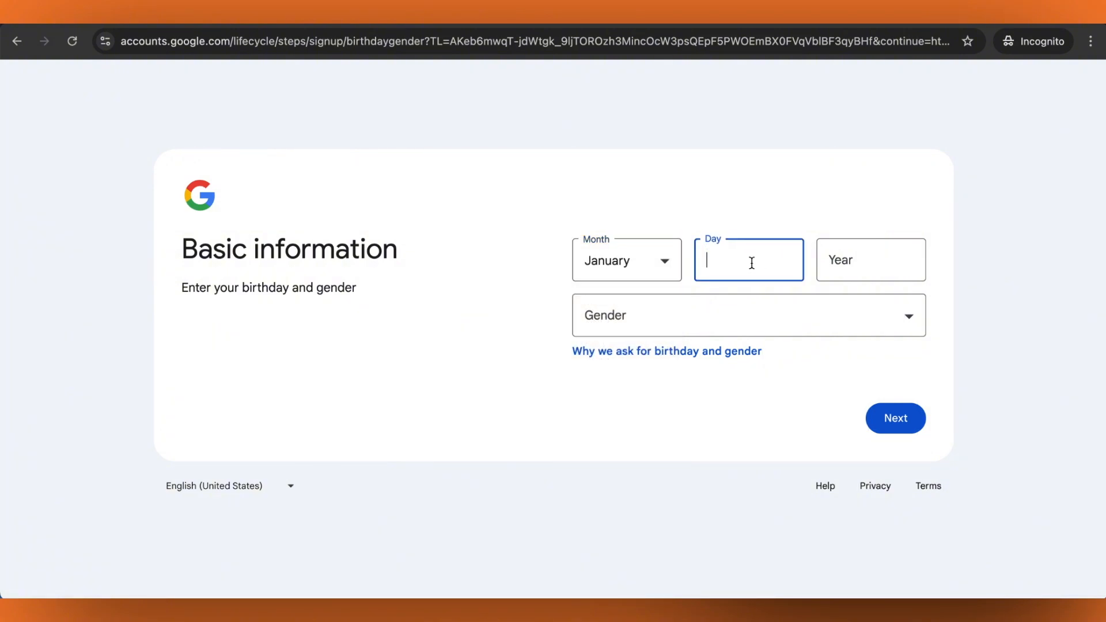
text(1)
click(894, 265)
text(1)
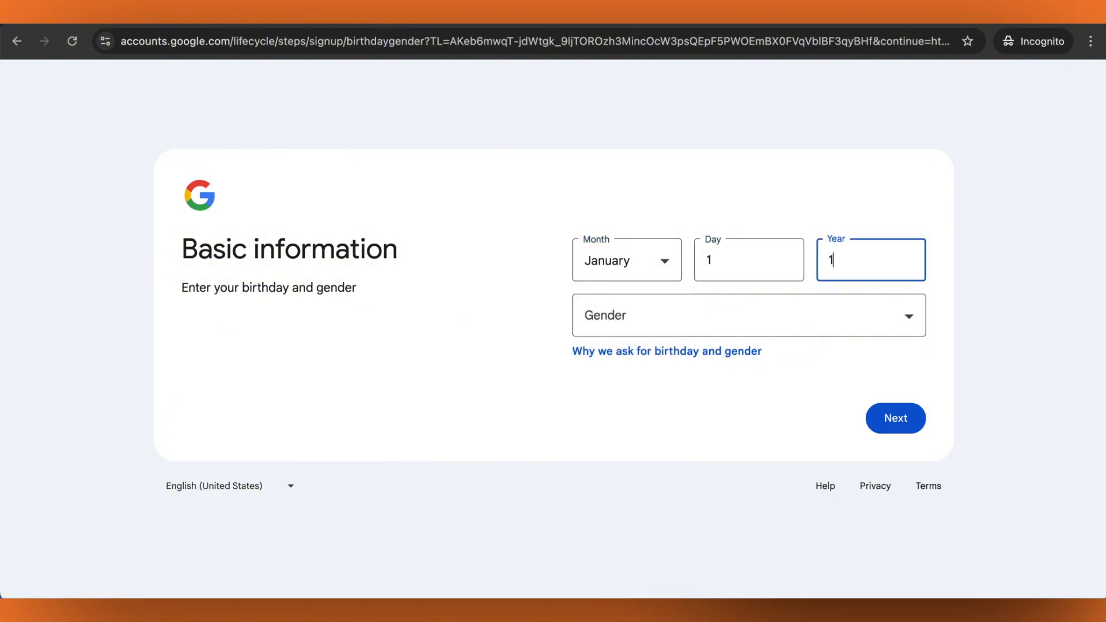
text(999)
click(899, 317)
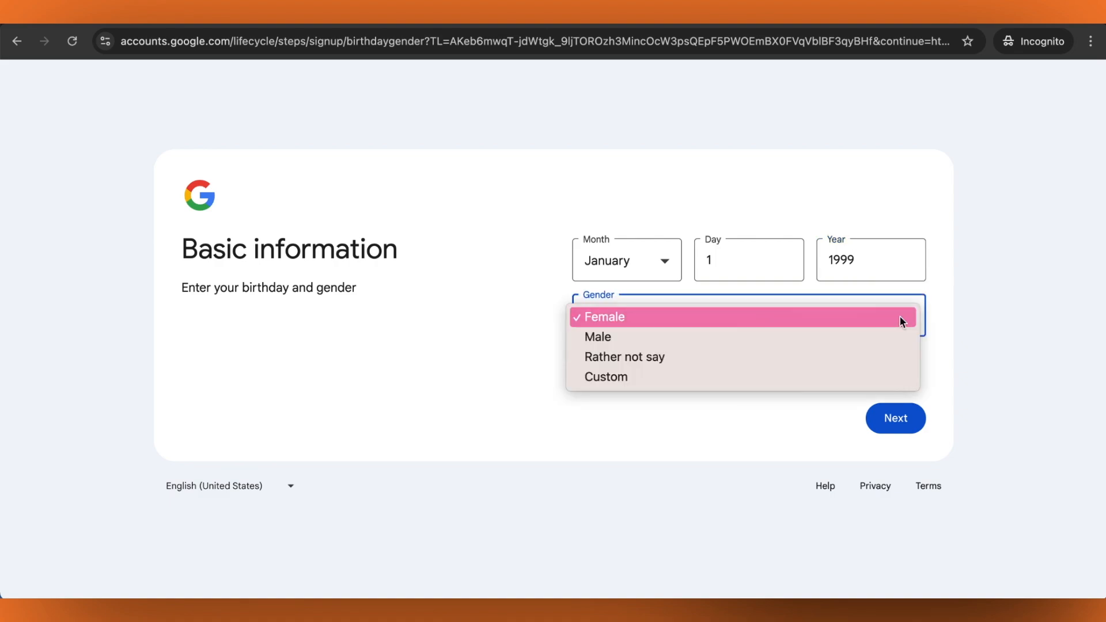
click(787, 358)
click(891, 408)
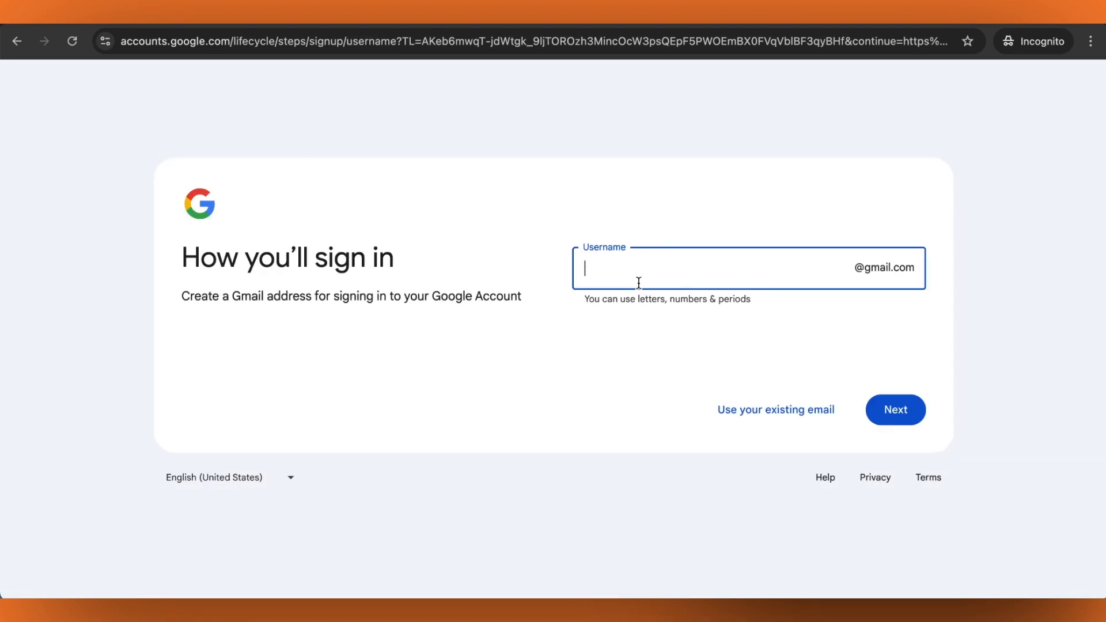
Submit a chosen Gmail username, which is rejected as not allowed
text(JANEDOE)
click(869, 408)
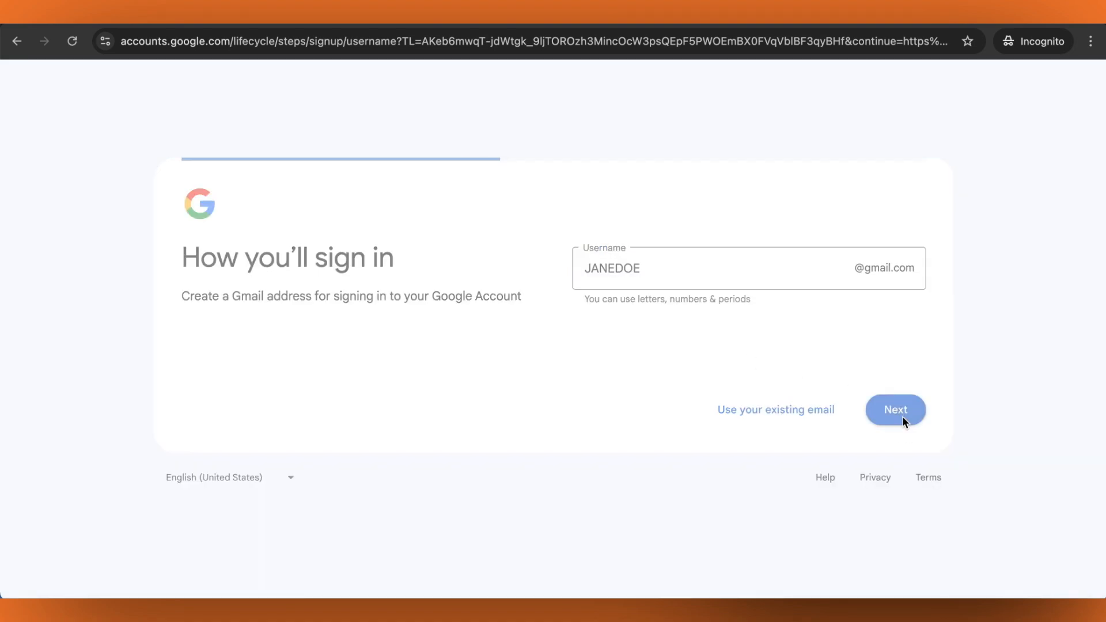
click(898, 407)
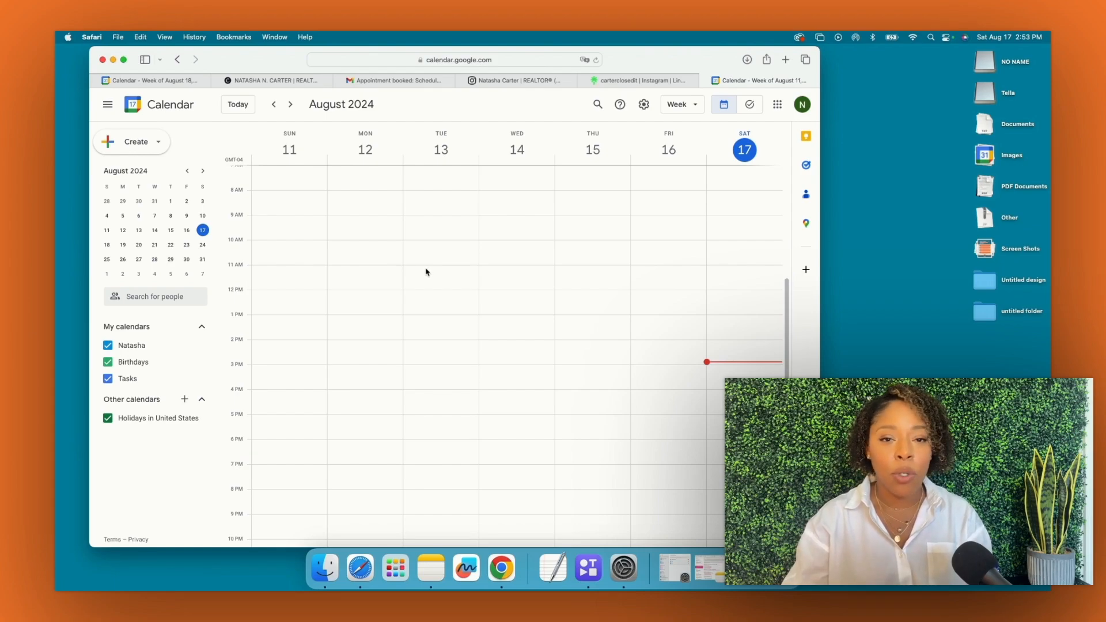
Create a new appointment schedule from the Create menu
click(149, 148)
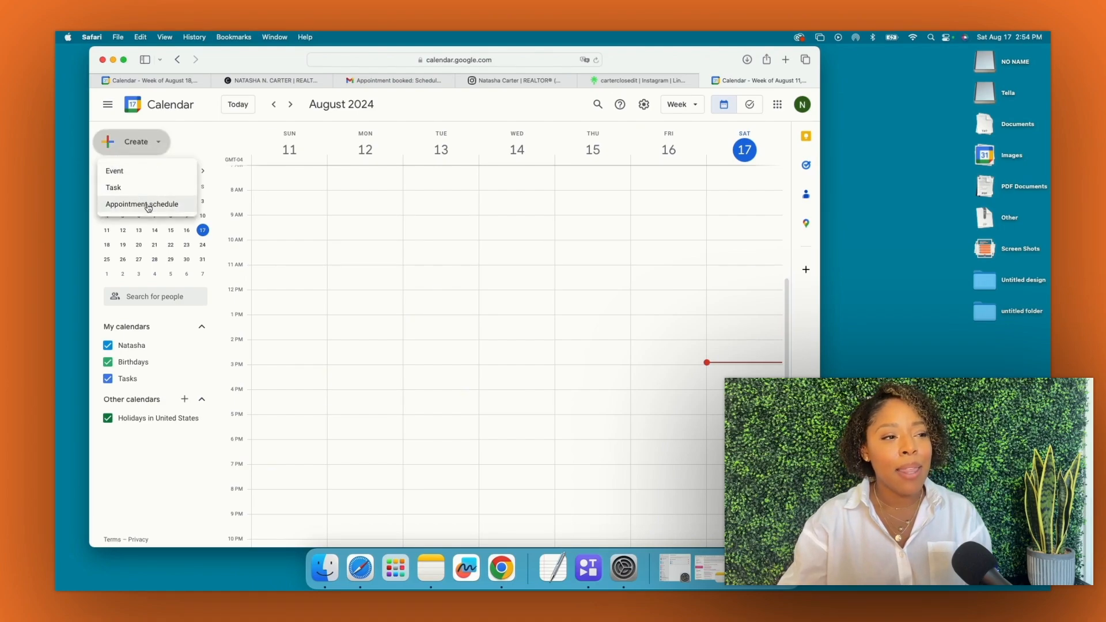
click(142, 206)
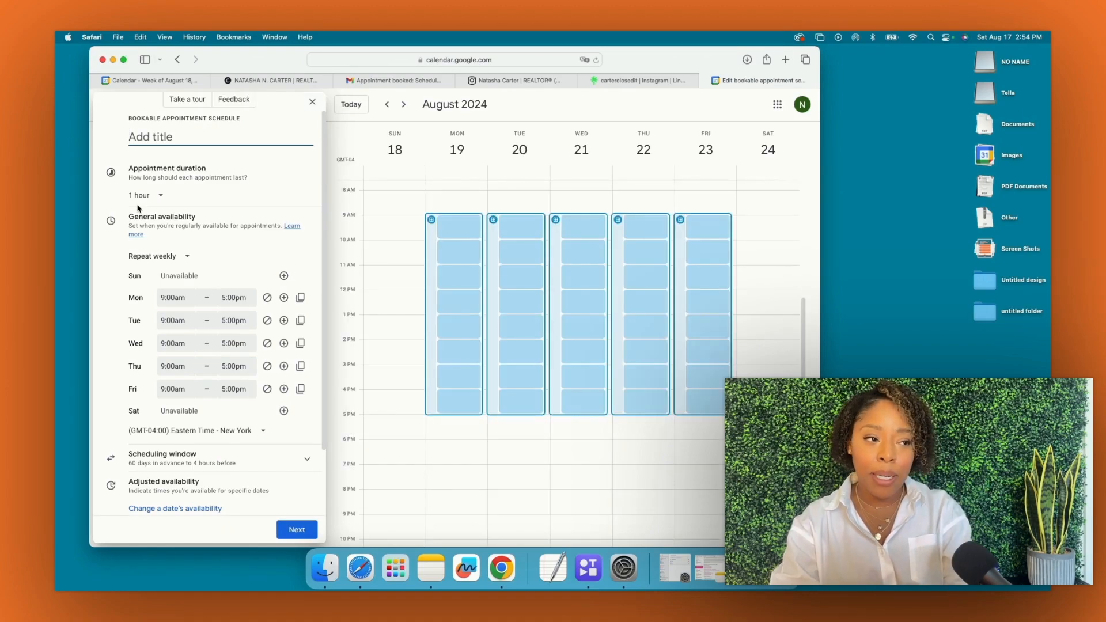
Title the schedule 'Schedule A Call • Lets Chat!' and set 30-minute appointment duration
text(Sch)
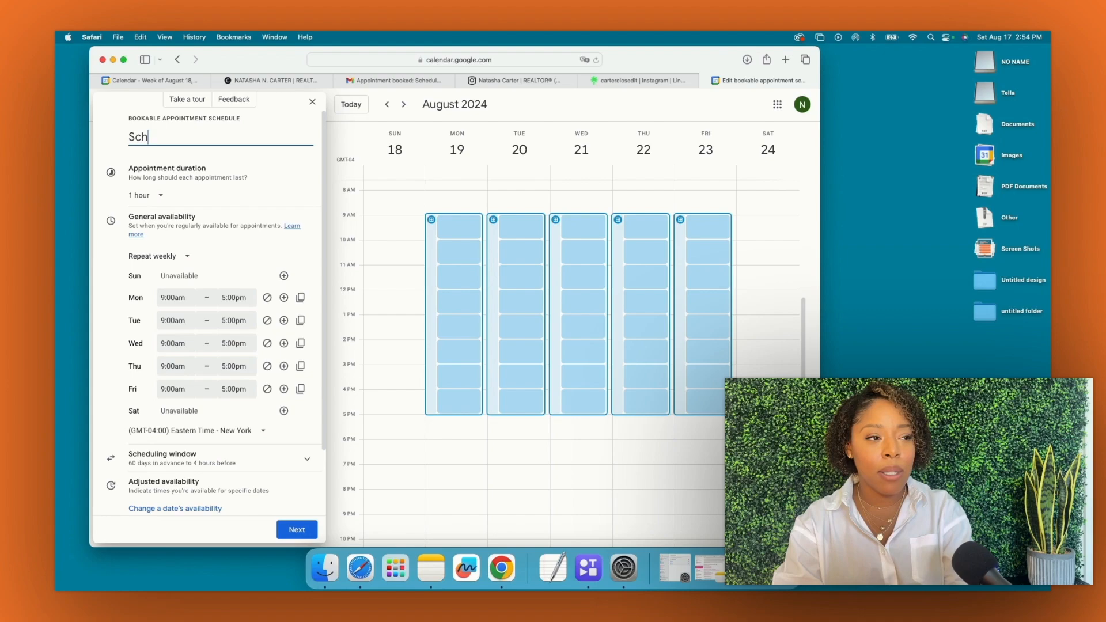
text(edule A Call • Lets Ch)
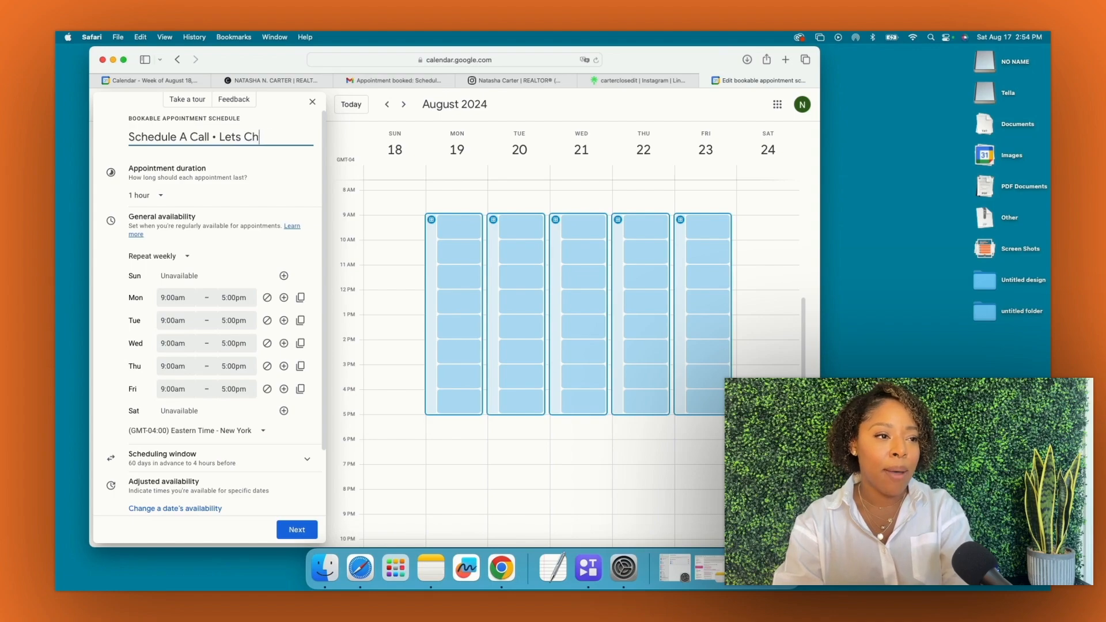
text(at!)
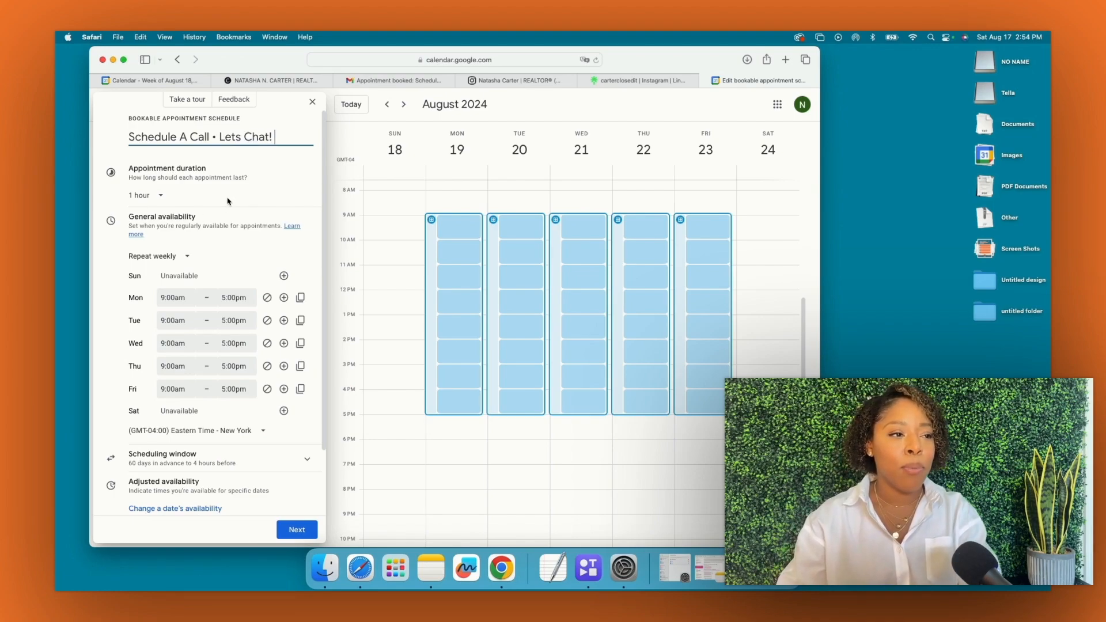
click(173, 202)
click(161, 199)
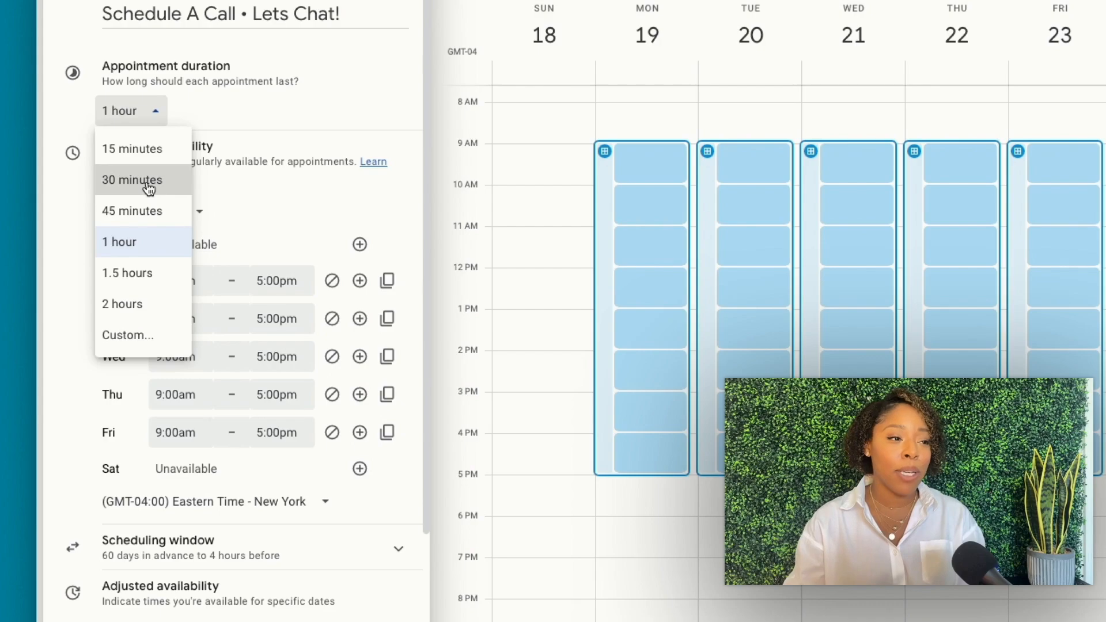
click(151, 189)
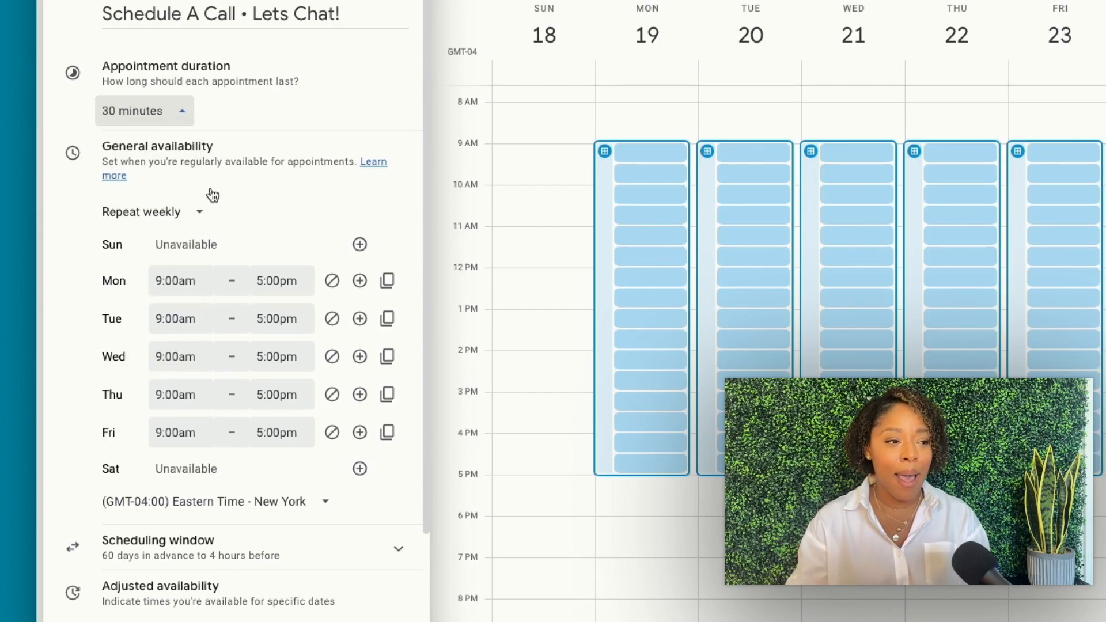
scroll(211, 190, down, 1)
scroll(211, 190, down, 2)
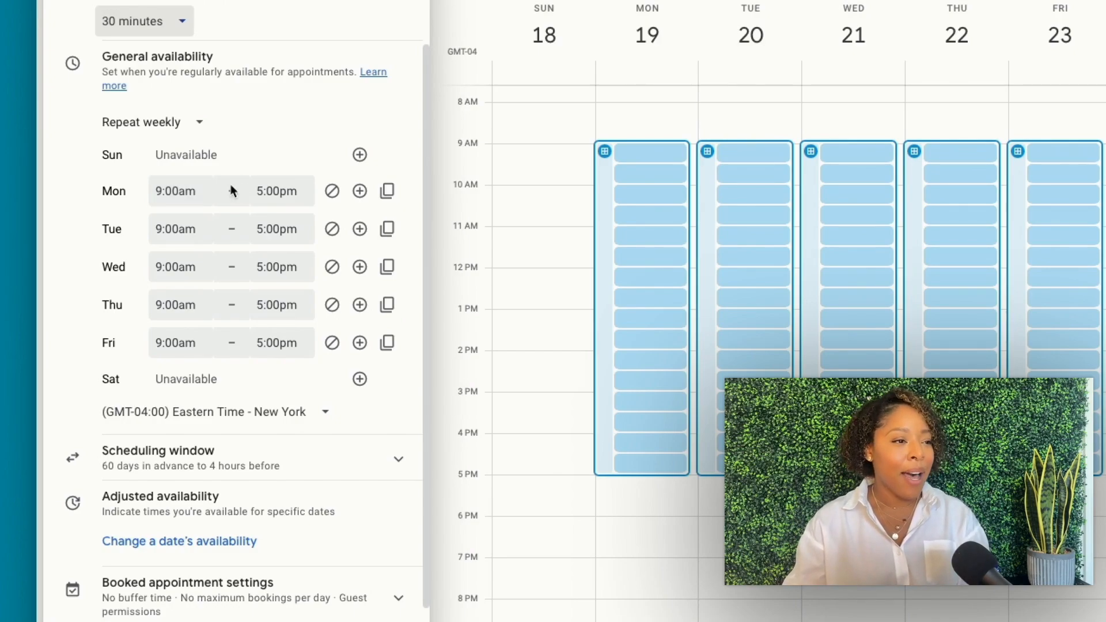
click(198, 187)
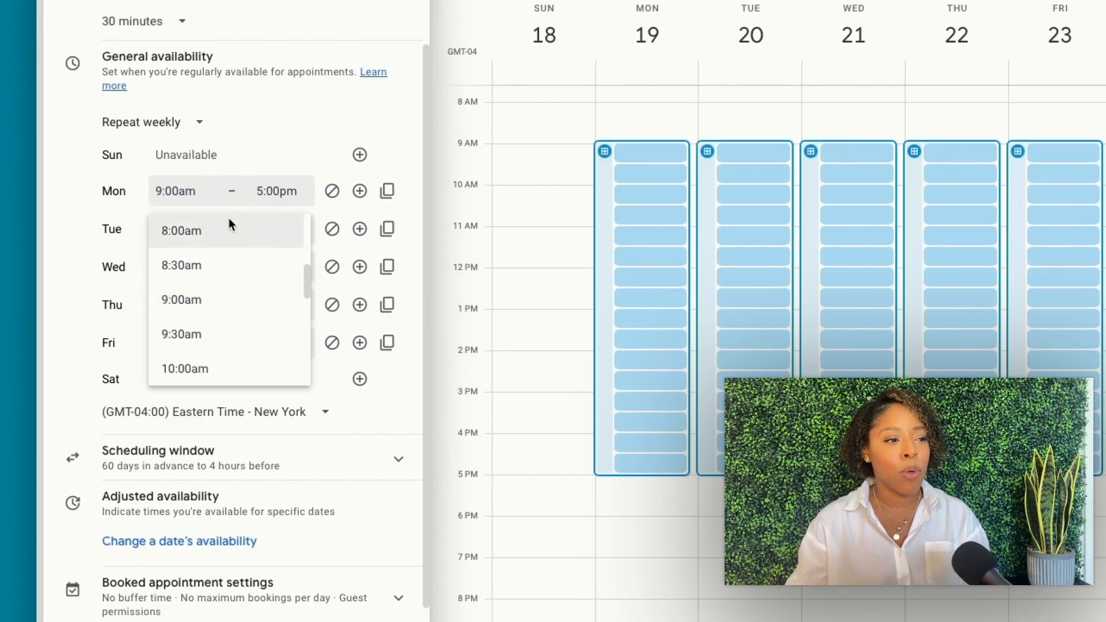
Set Monday's availability to 8:00am–4:00pm
click(229, 219)
click(265, 196)
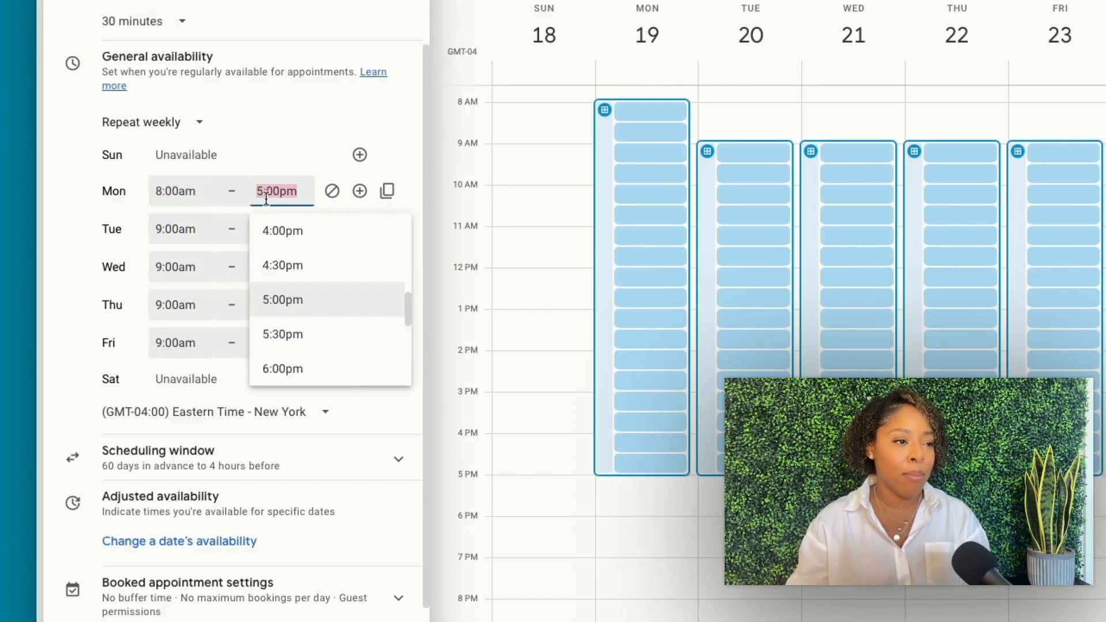
key(Return)
click(281, 153)
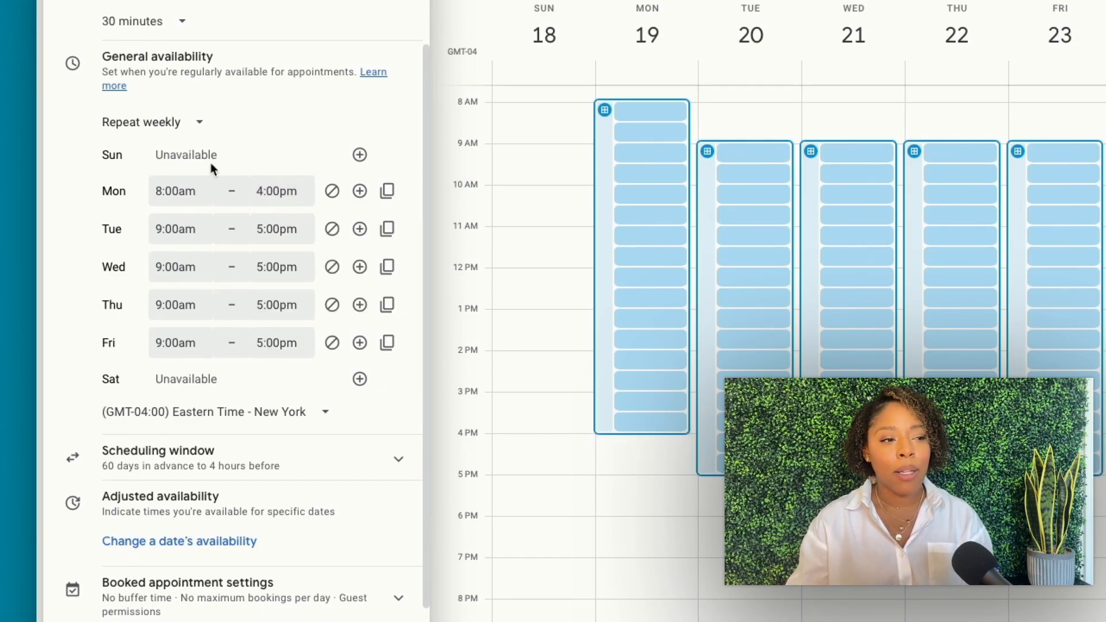
Change Tuesday's start to 1:30pm, then copy Monday's 8:00am–4:00pm hours to all weekdays
click(196, 229)
scroll(196, 353, down, 8)
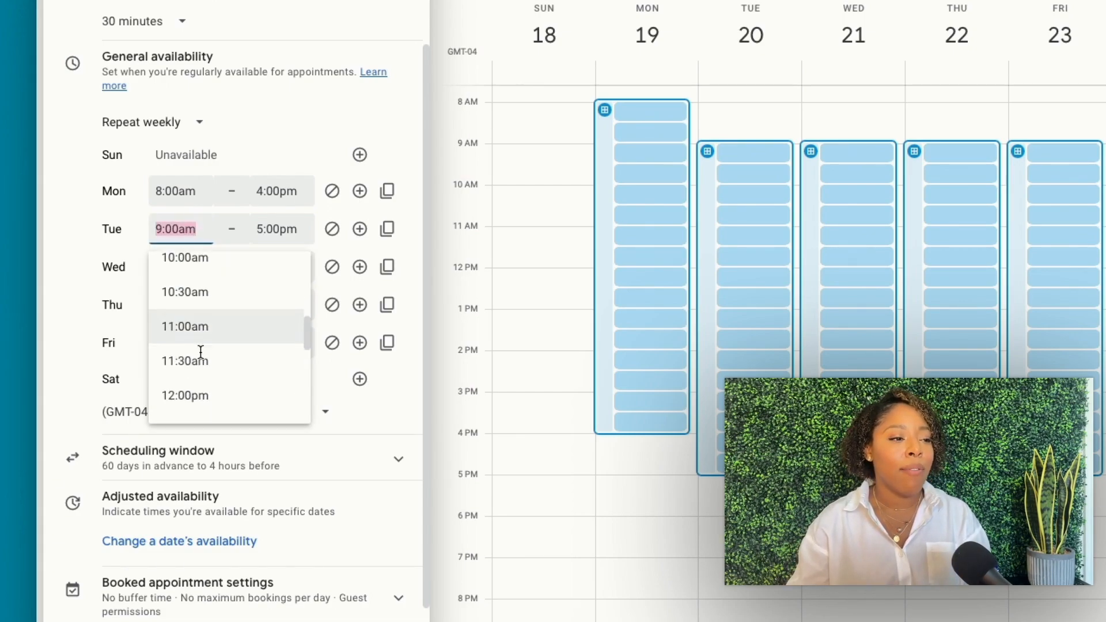
scroll(198, 356, up, 2)
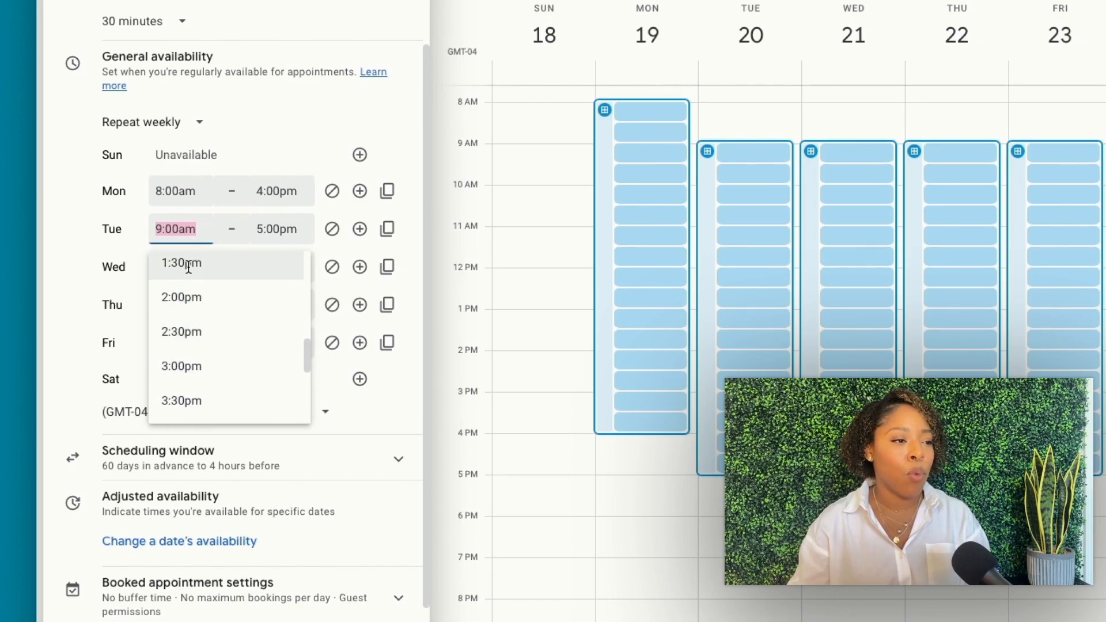
click(210, 266)
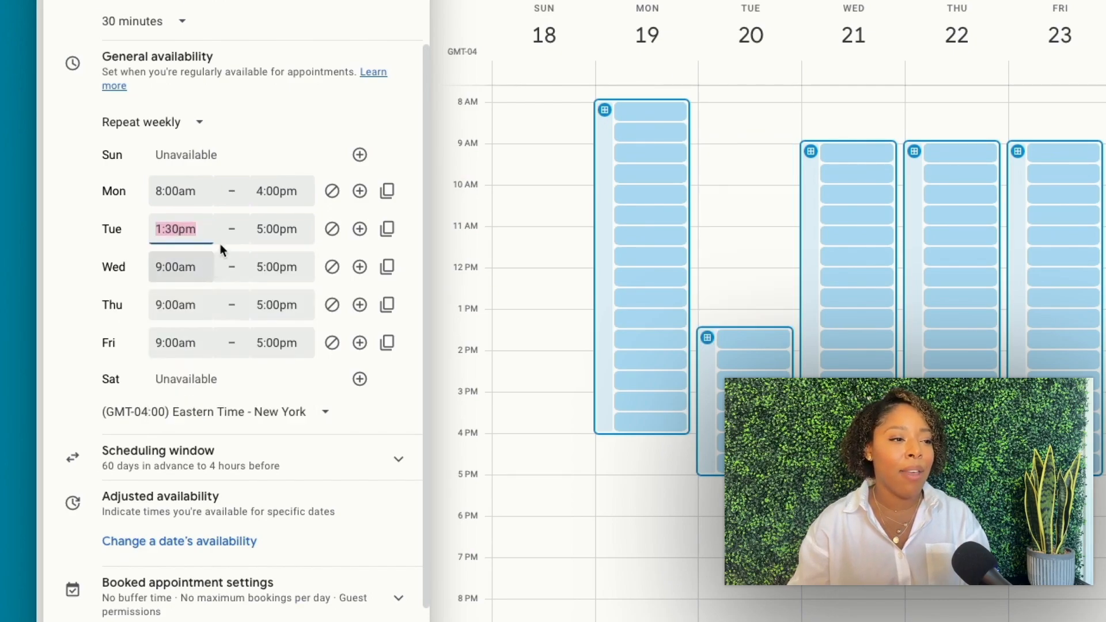
click(308, 136)
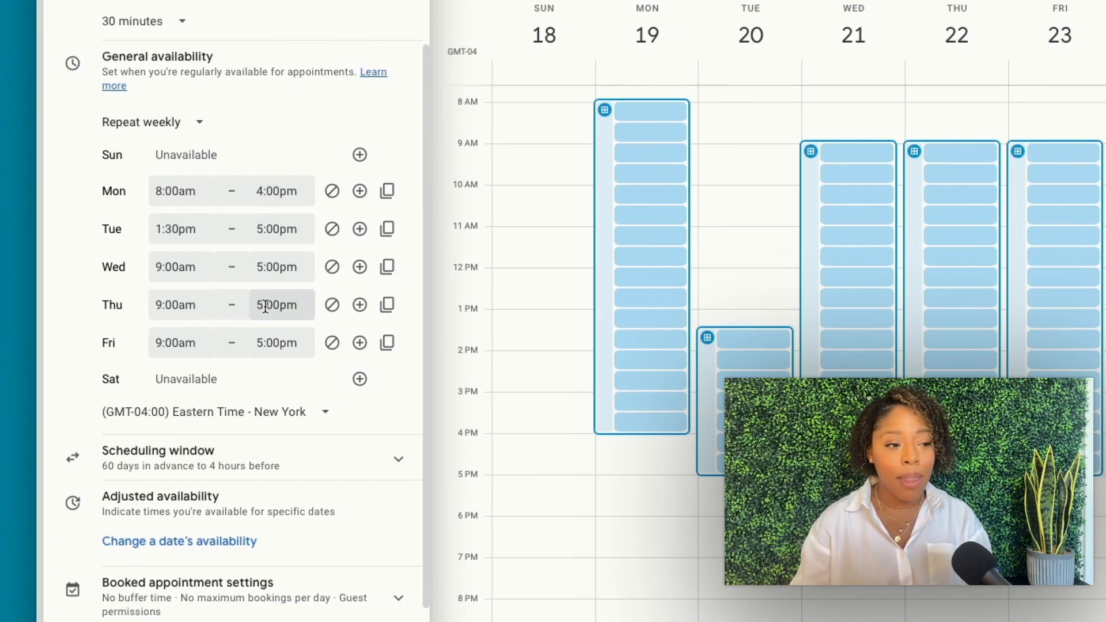
click(388, 194)
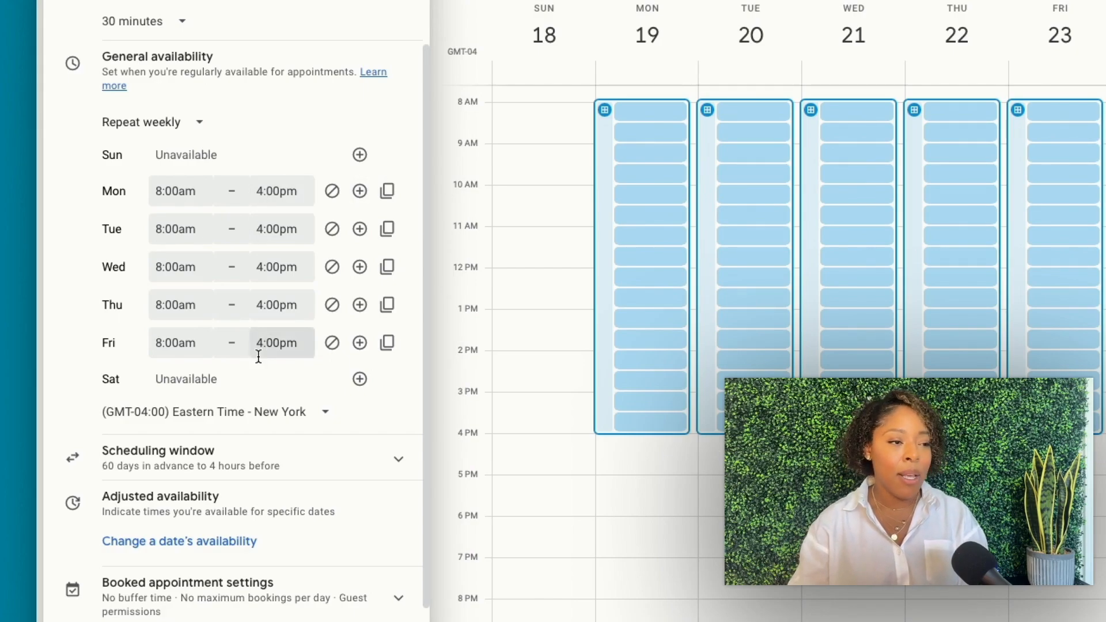
scroll(257, 357, down, 1)
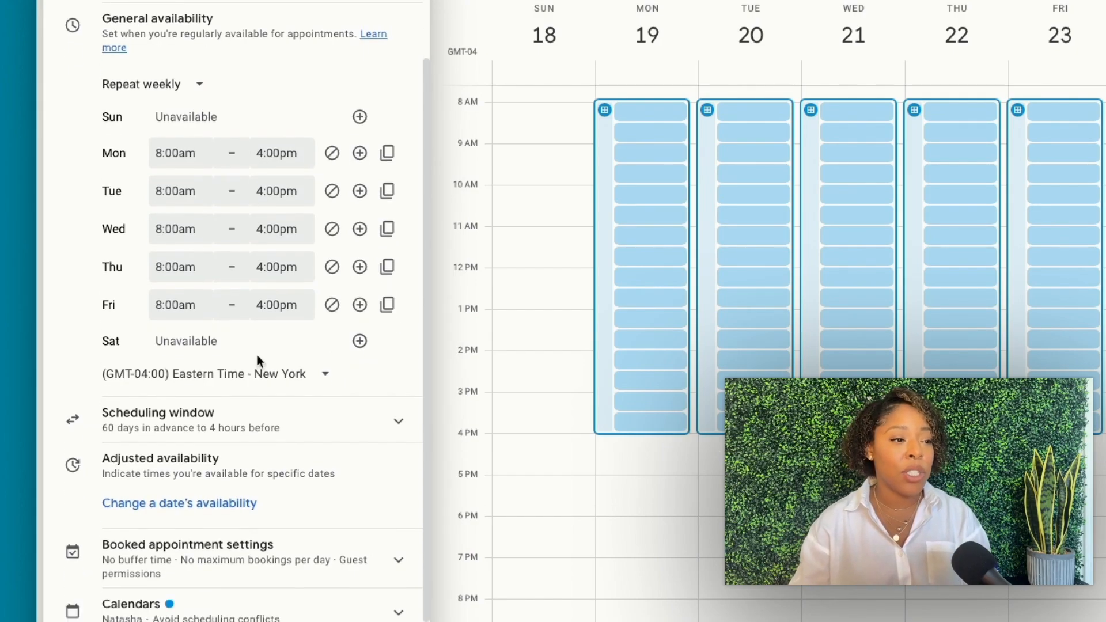
scroll(259, 363, up, 1)
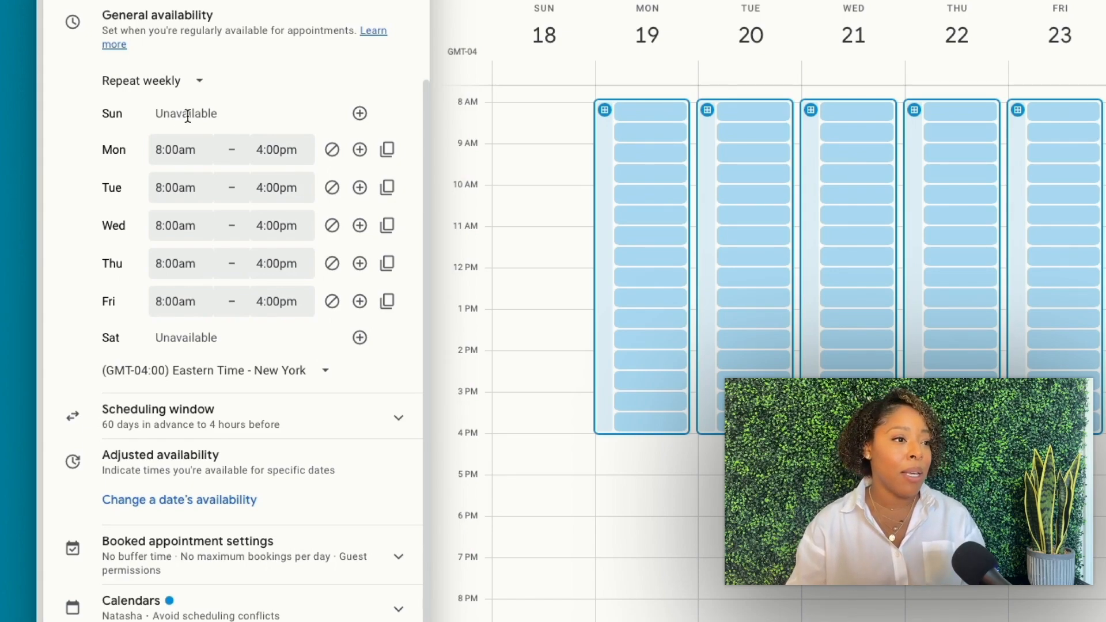
click(360, 114)
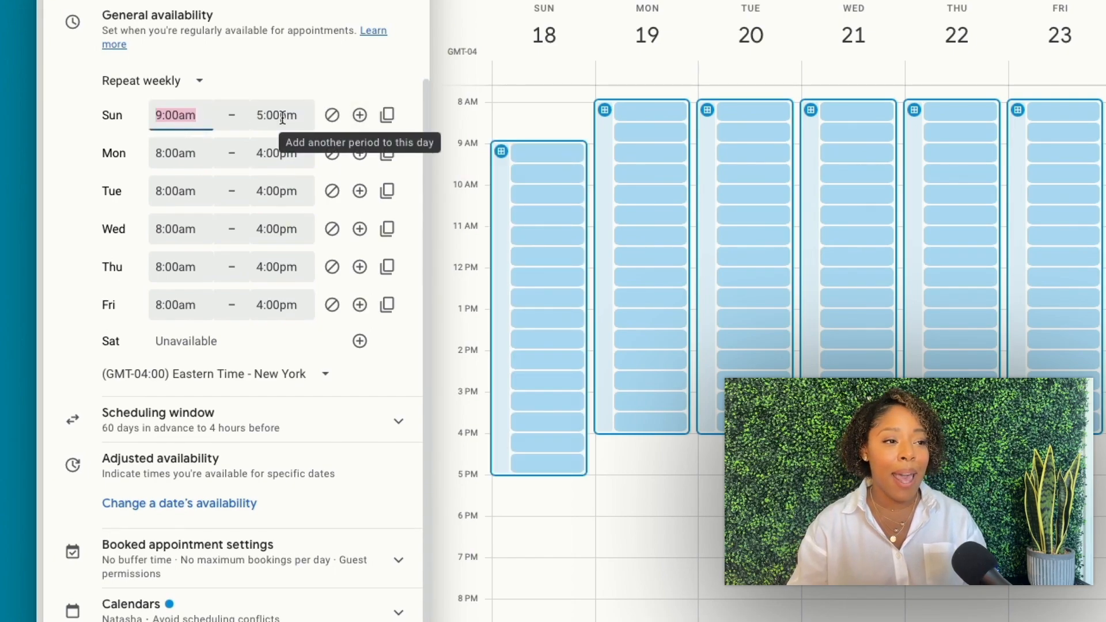
click(333, 117)
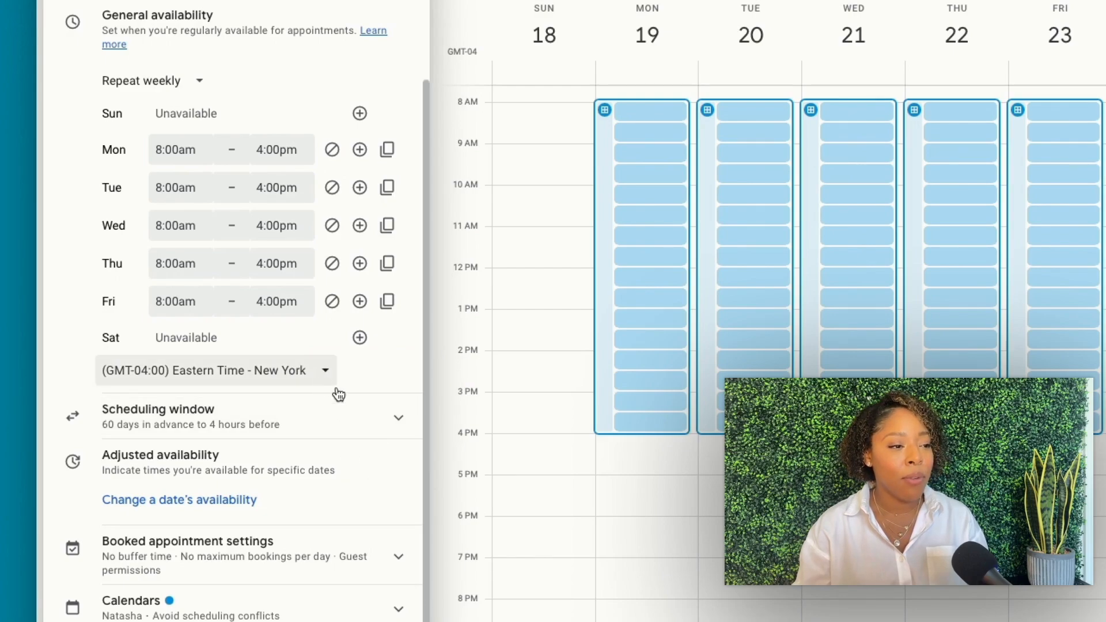
Limit the scheduling window to start and end dates, showing its Now-to-Never date settings
click(389, 425)
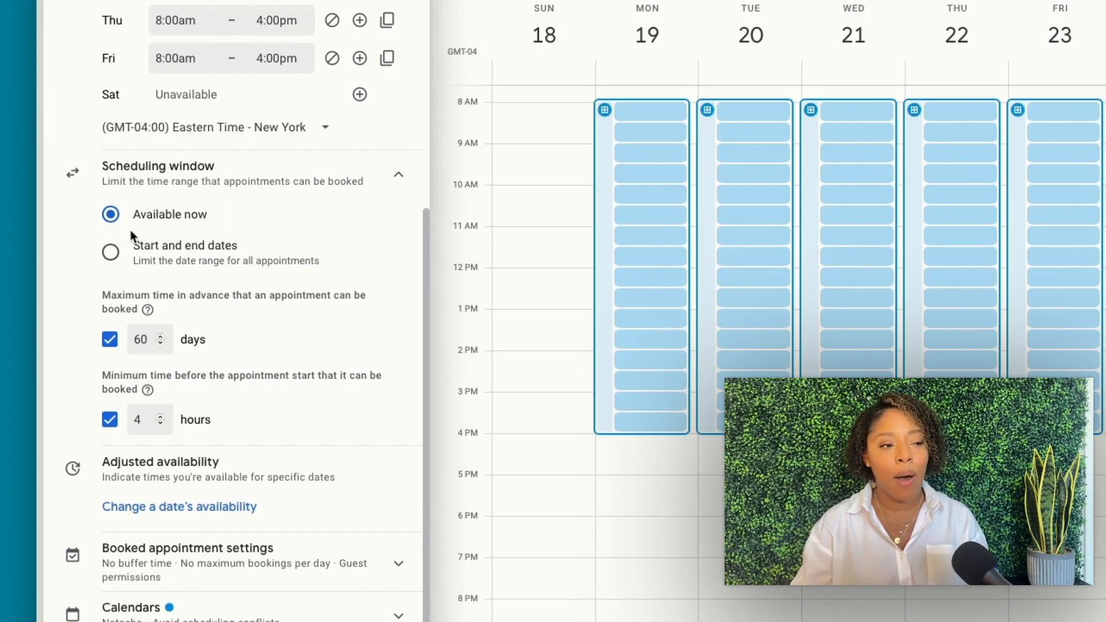
click(111, 253)
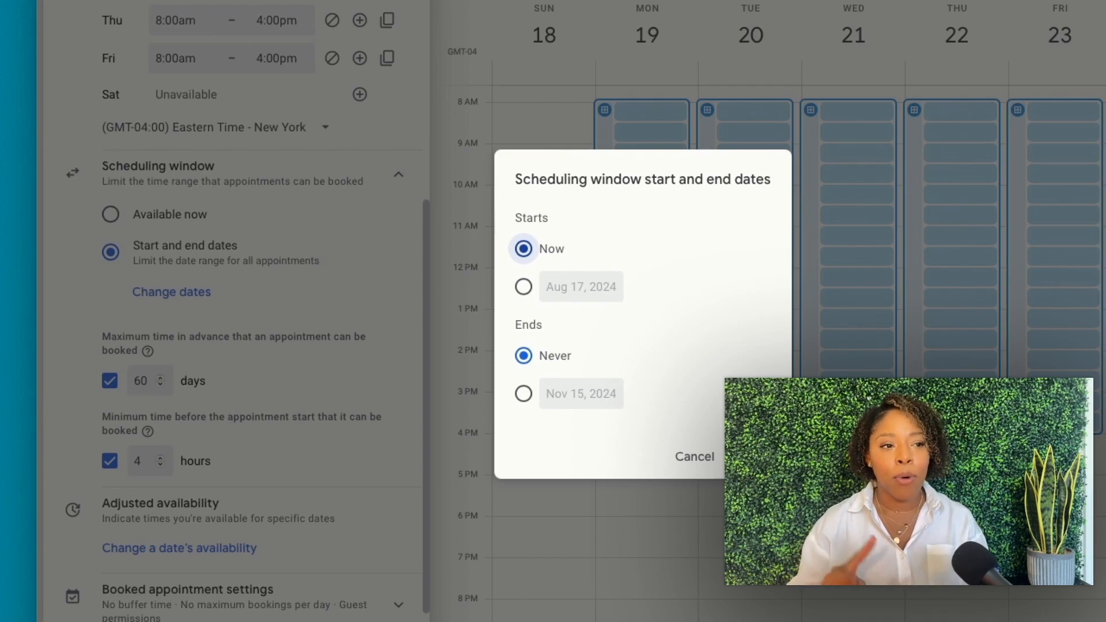
click(754, 456)
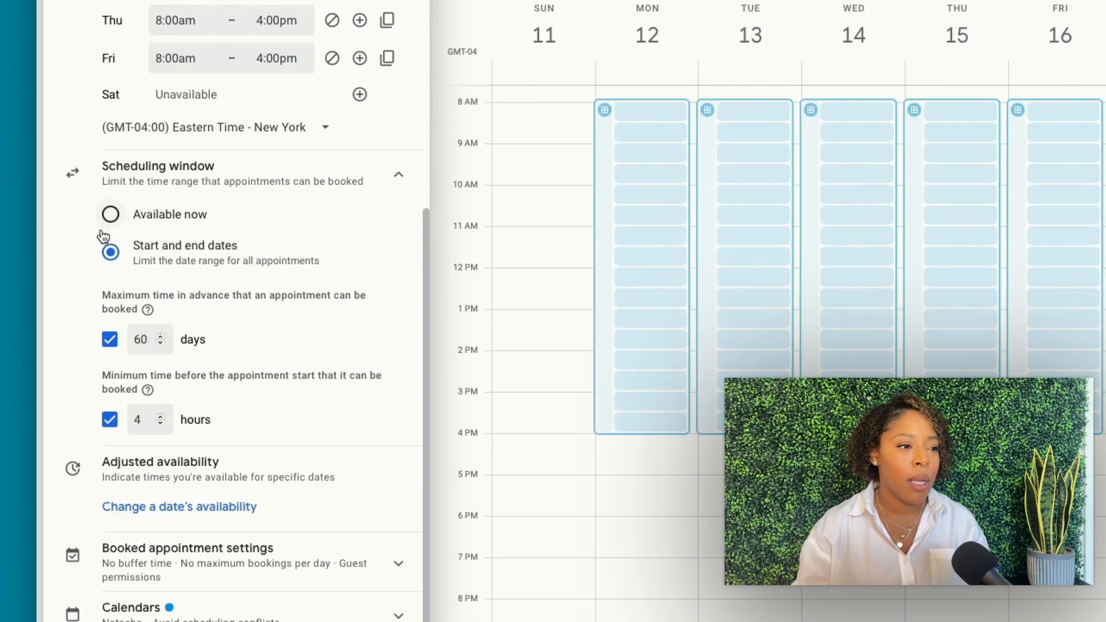
click(110, 252)
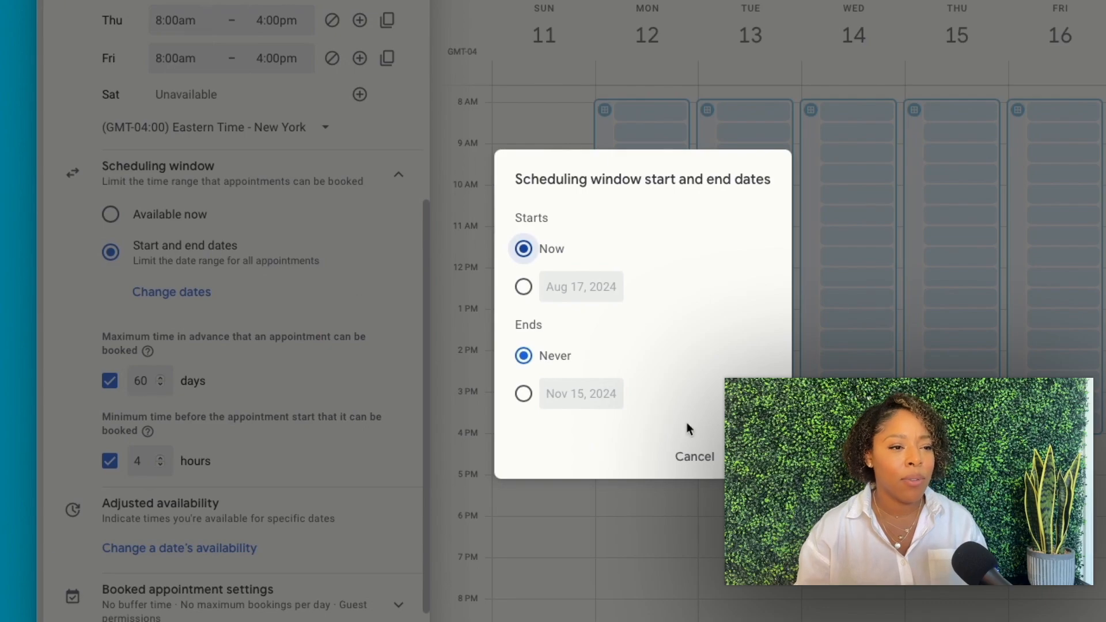
Dismiss the dates dialog, remove the 60-day advance limit and set 48-hour minimum notice
click(700, 455)
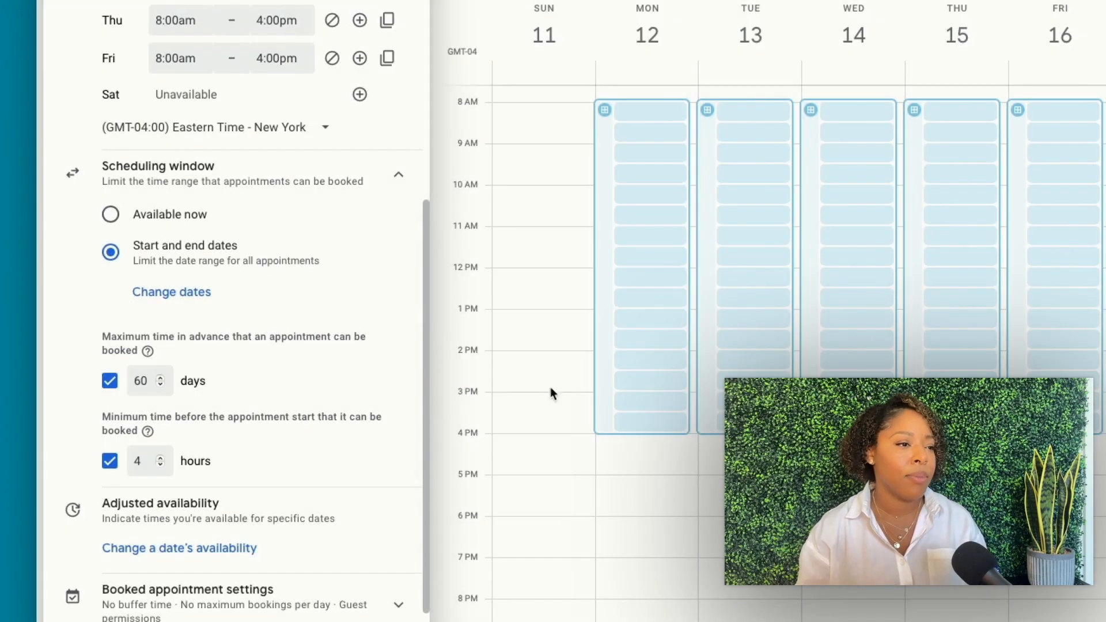
scroll(272, 285, down, 1)
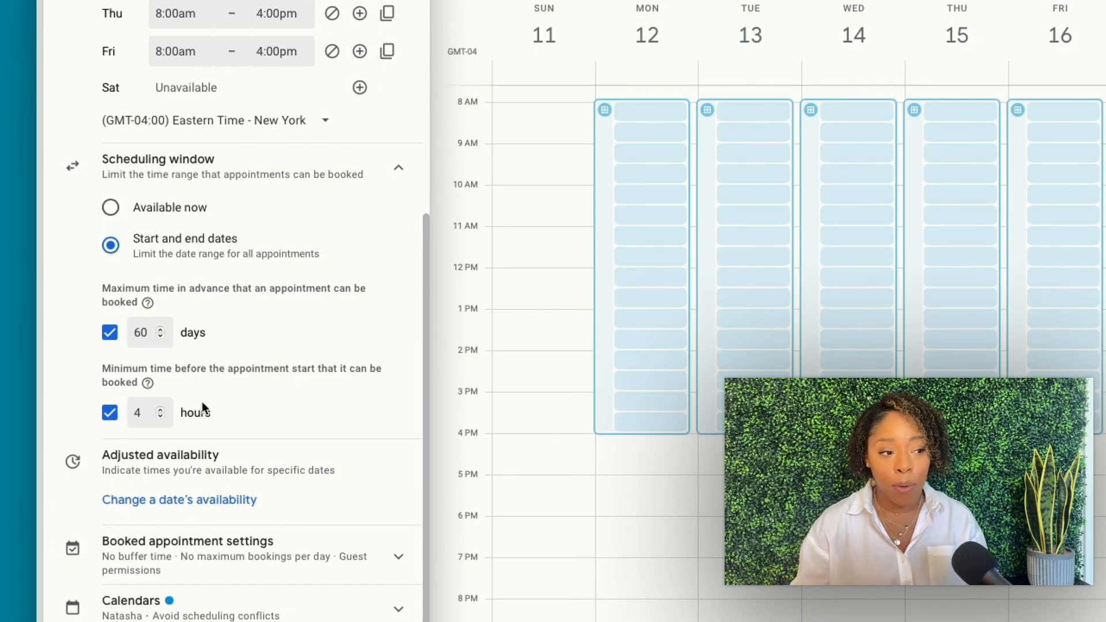
click(109, 334)
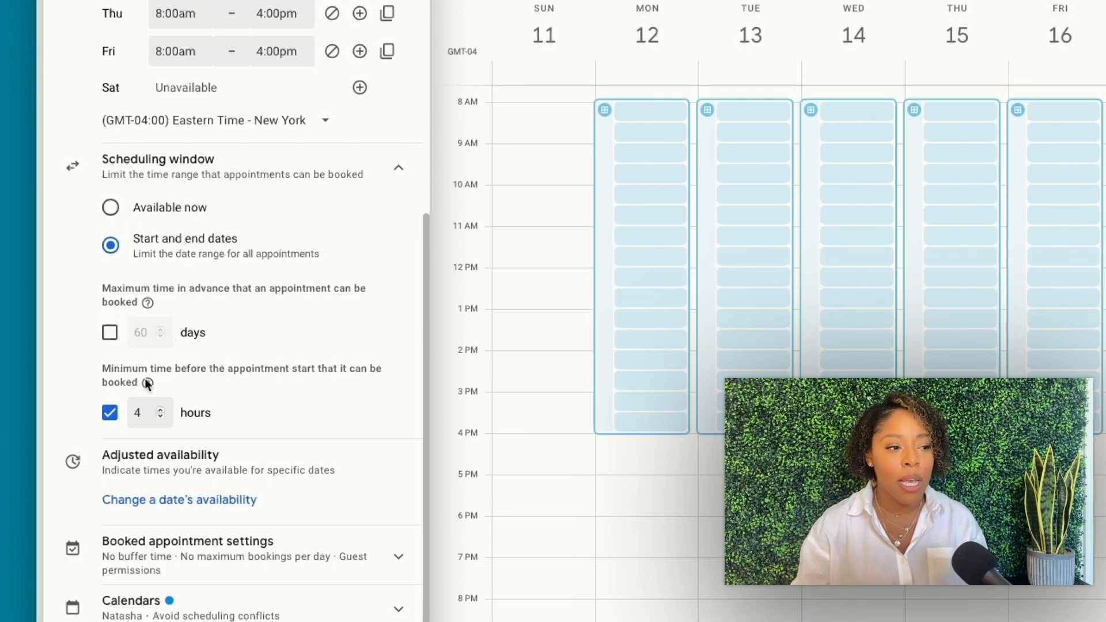
click(153, 409)
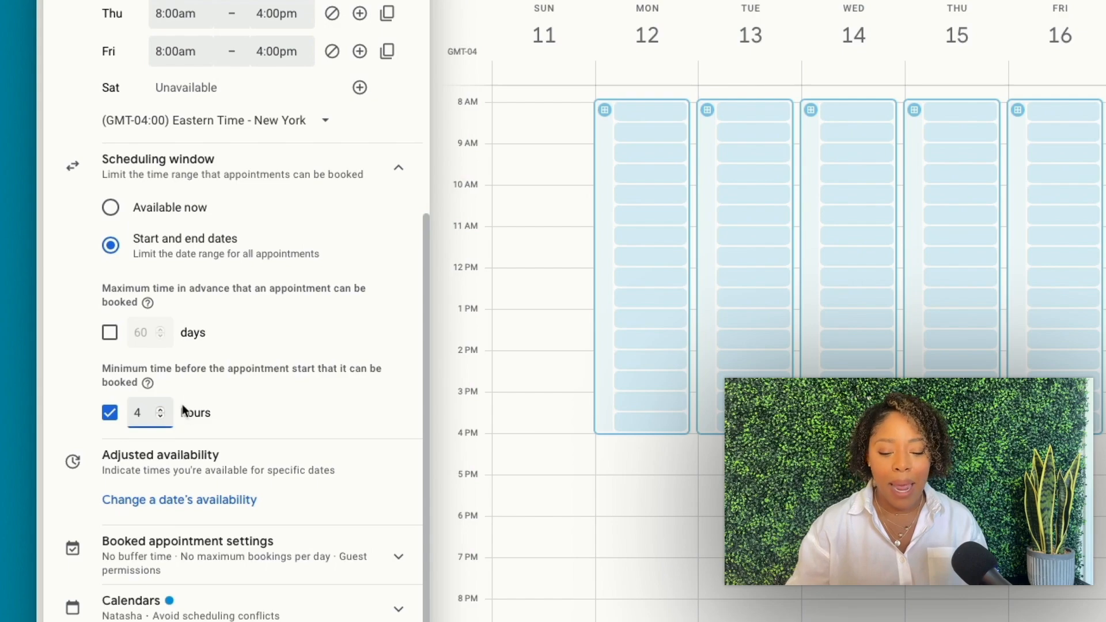
text(8)
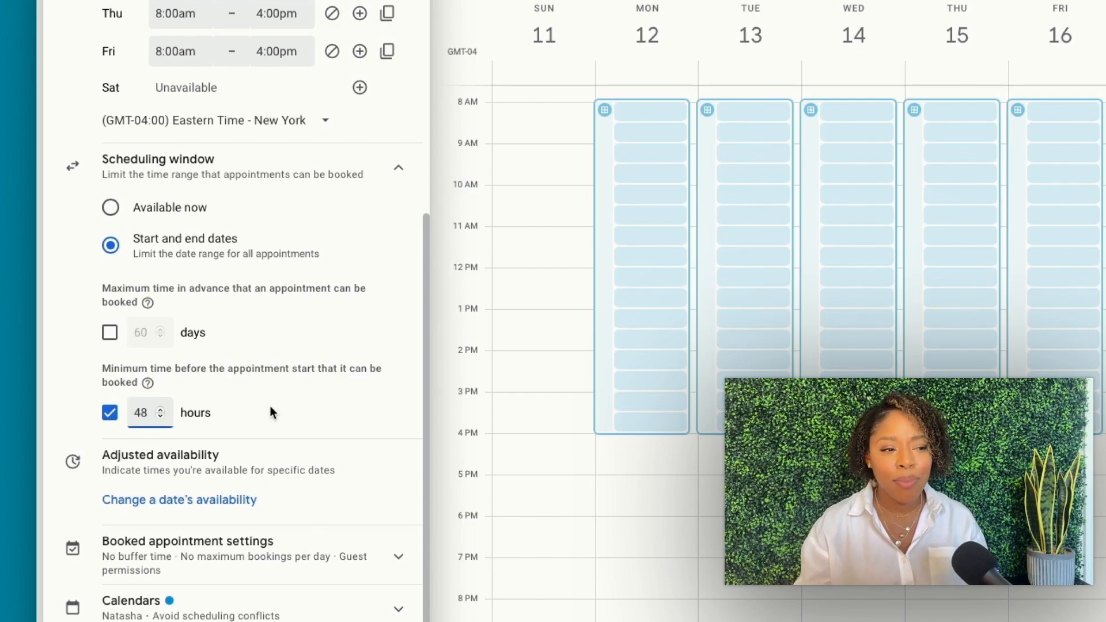
click(267, 407)
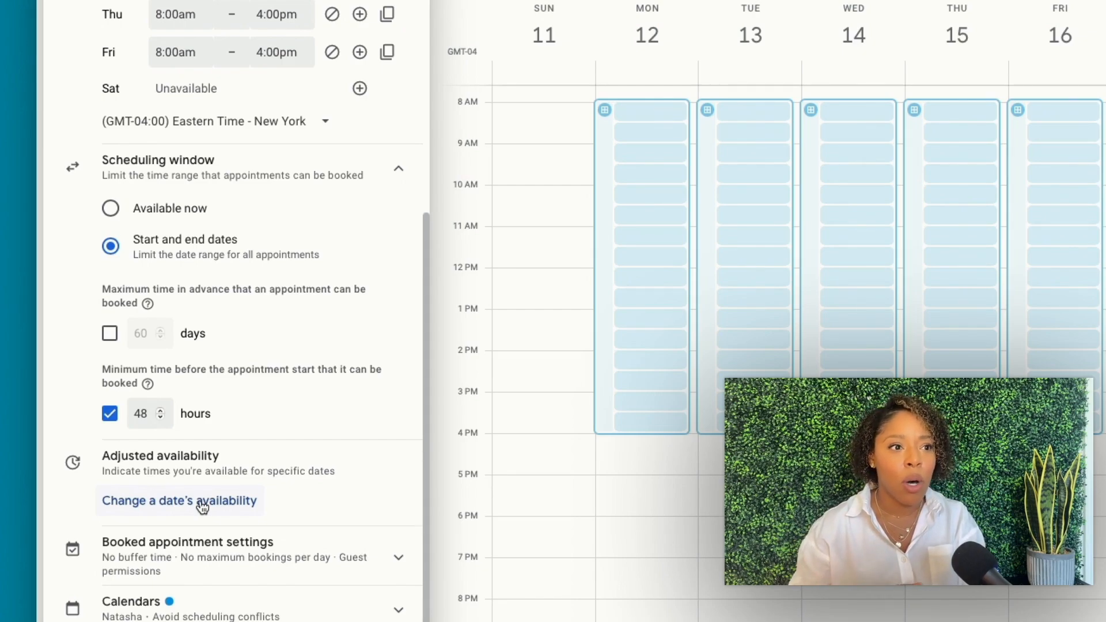
Add August 21 as a special date available from 8:00am to 11:30am
click(202, 505)
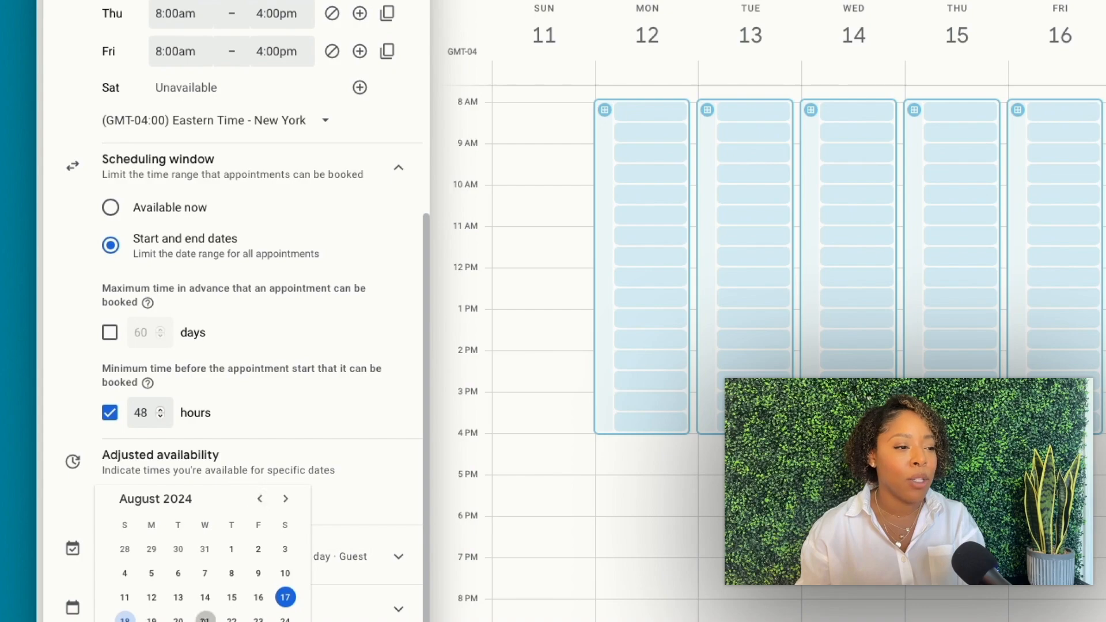
click(206, 618)
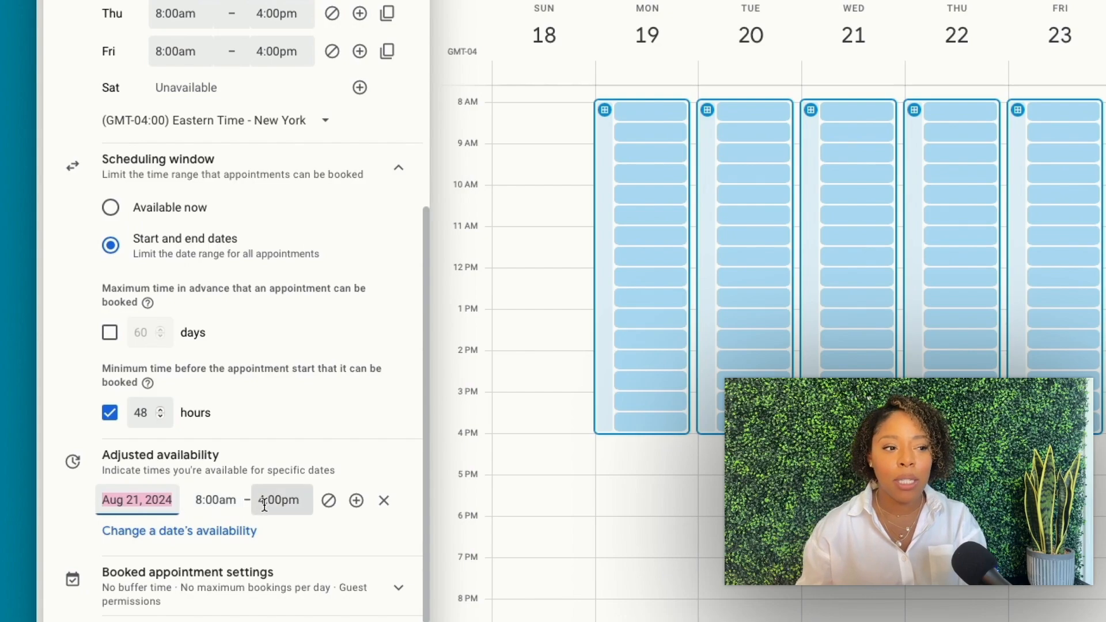
click(288, 507)
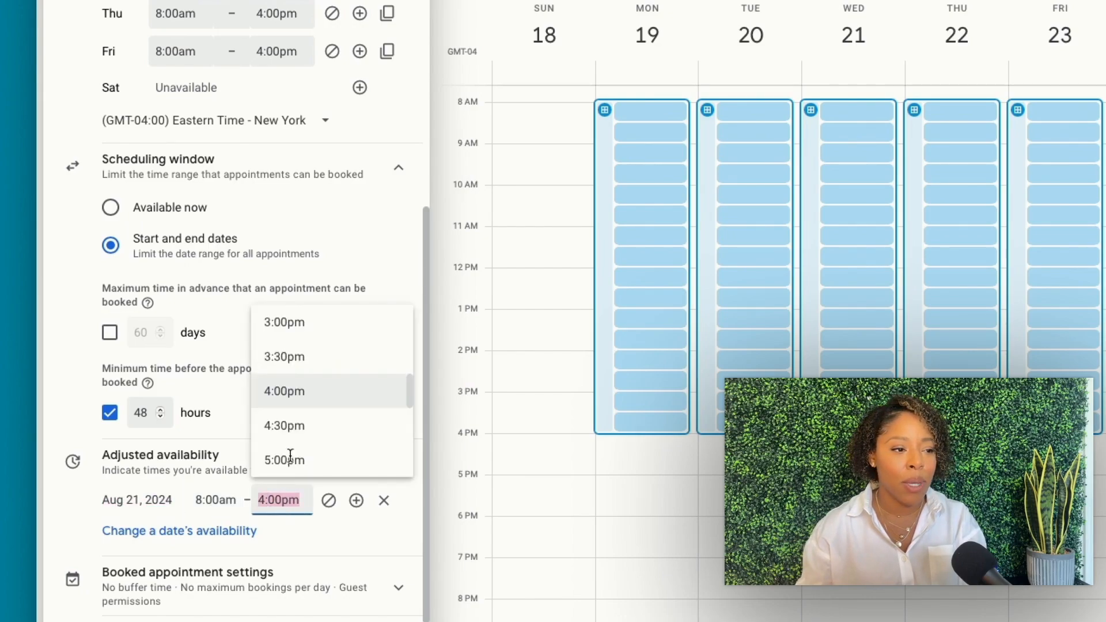
scroll(288, 426, up, 2)
scroll(288, 407, up, 2)
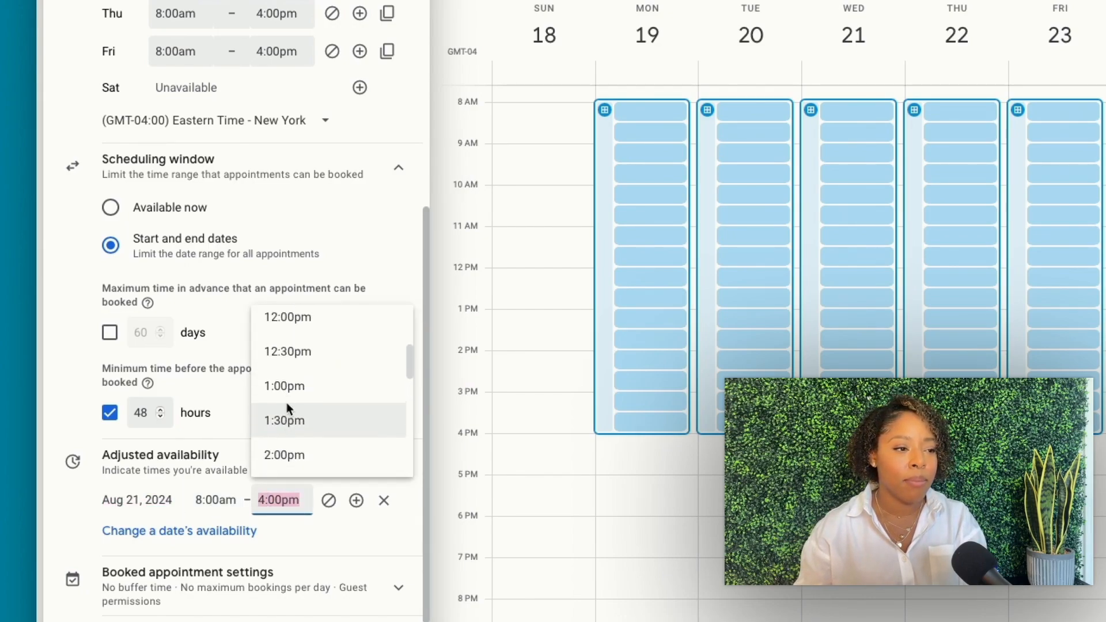
scroll(288, 406, up, 1)
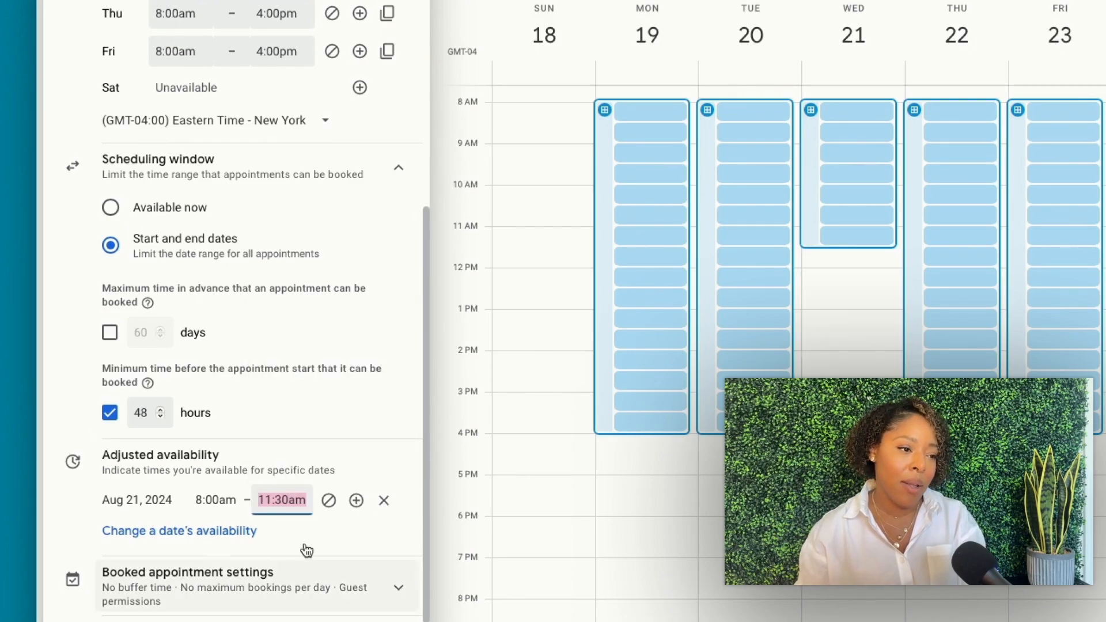
Add a second August 21 period from 1:30pm to 4:30pm
click(353, 515)
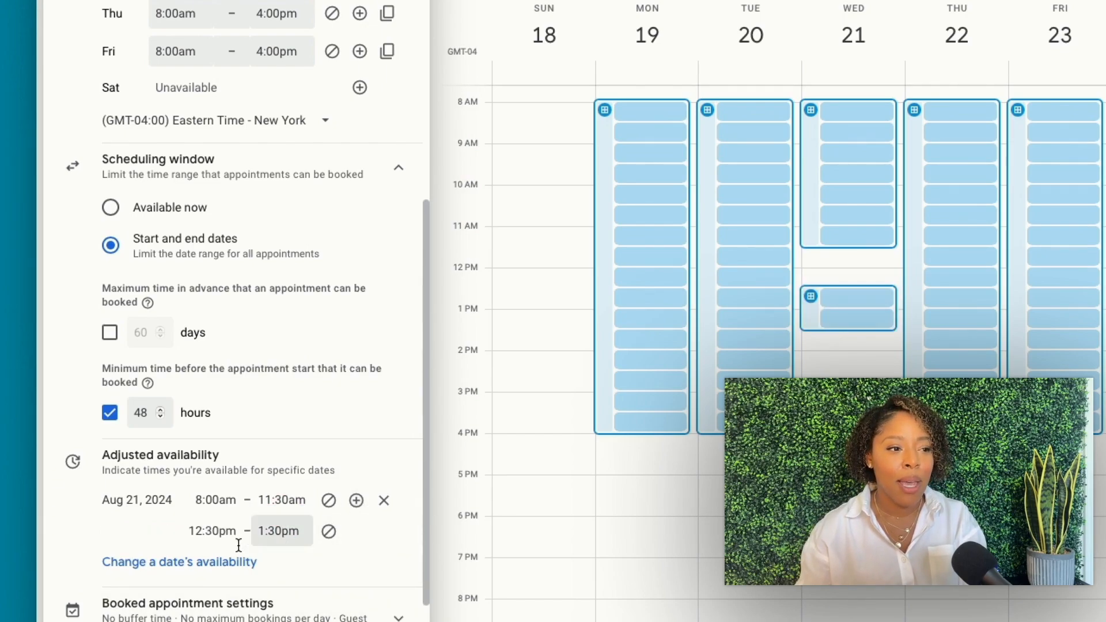
click(218, 533)
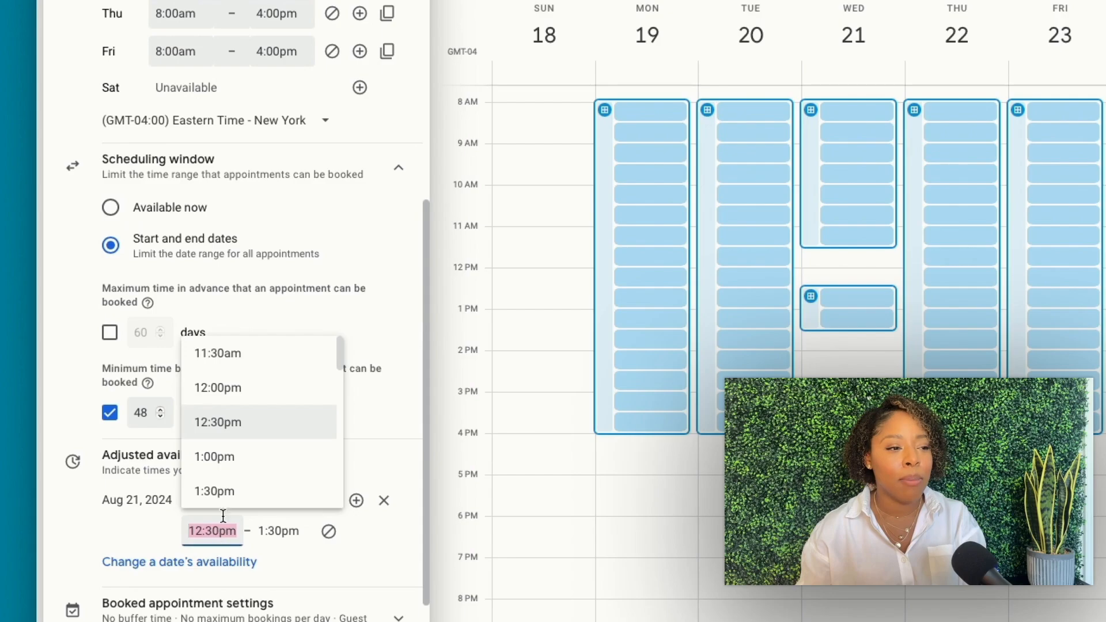
click(223, 489)
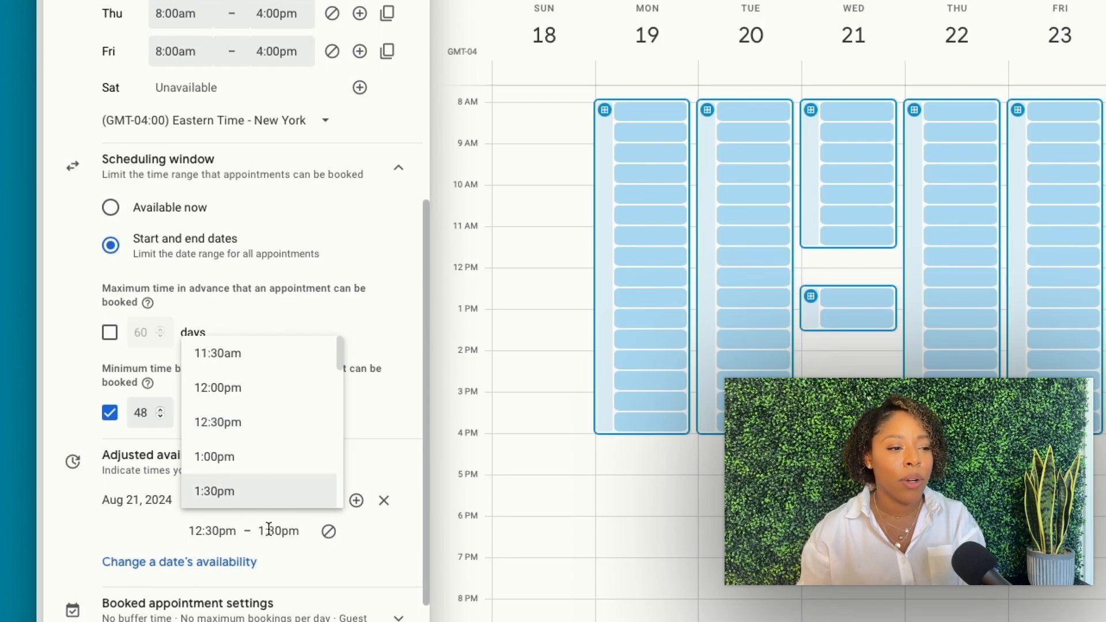
click(286, 534)
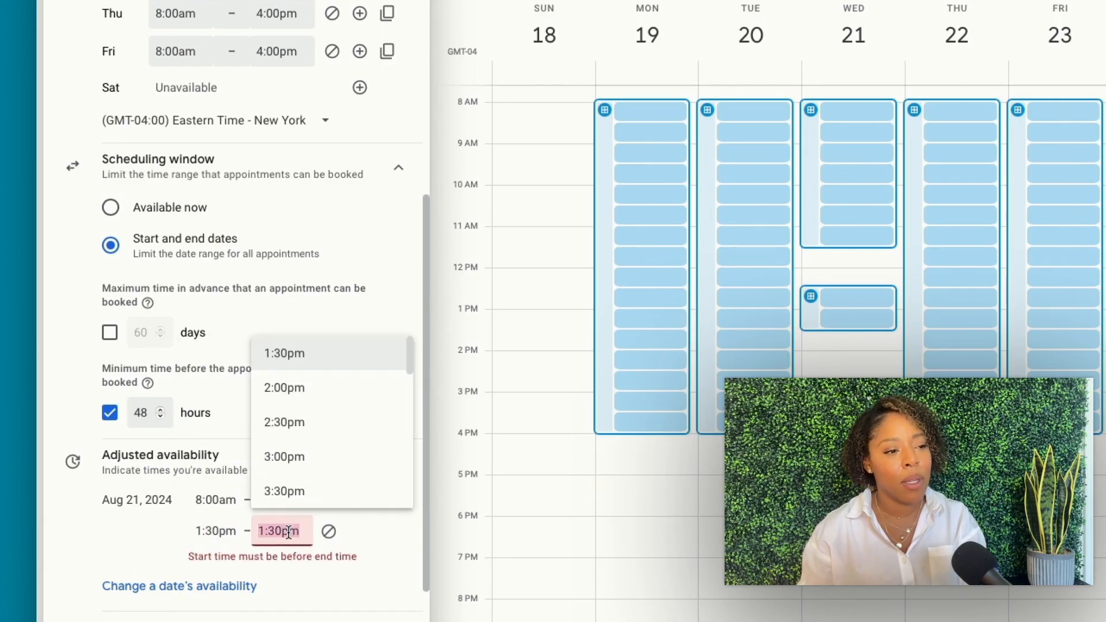
scroll(284, 468, down, 1)
scroll(285, 468, down, 1)
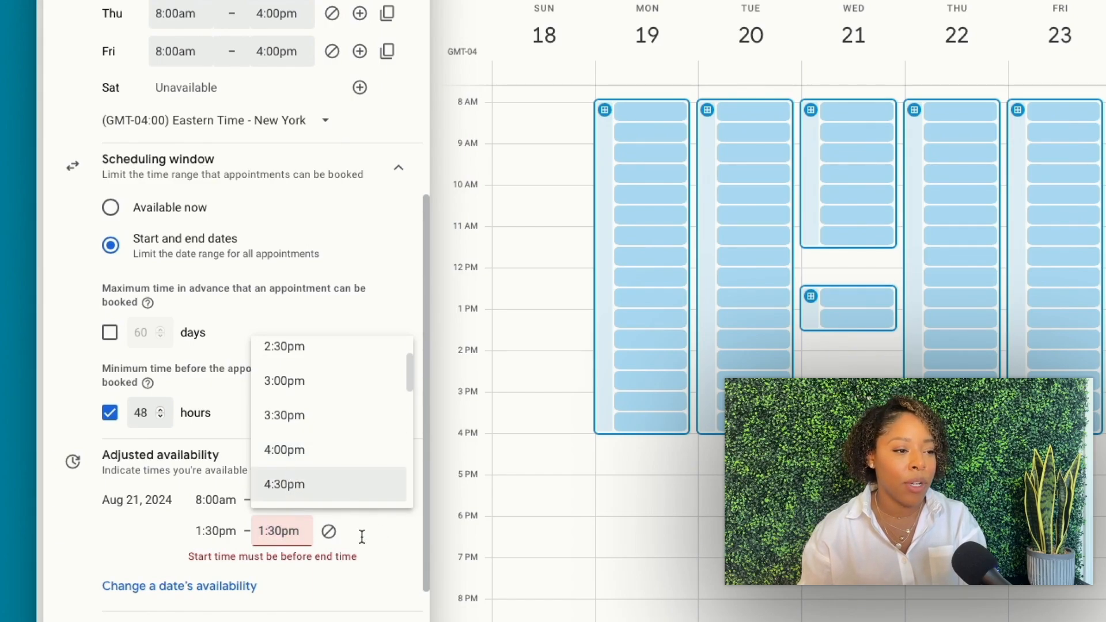
key(Return)
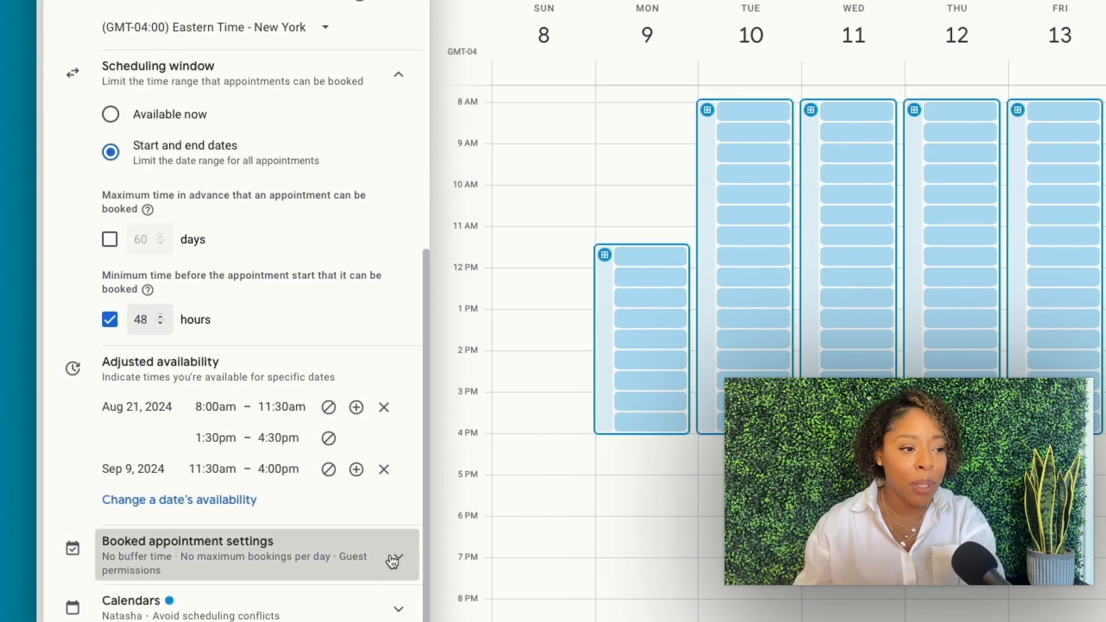
click(389, 559)
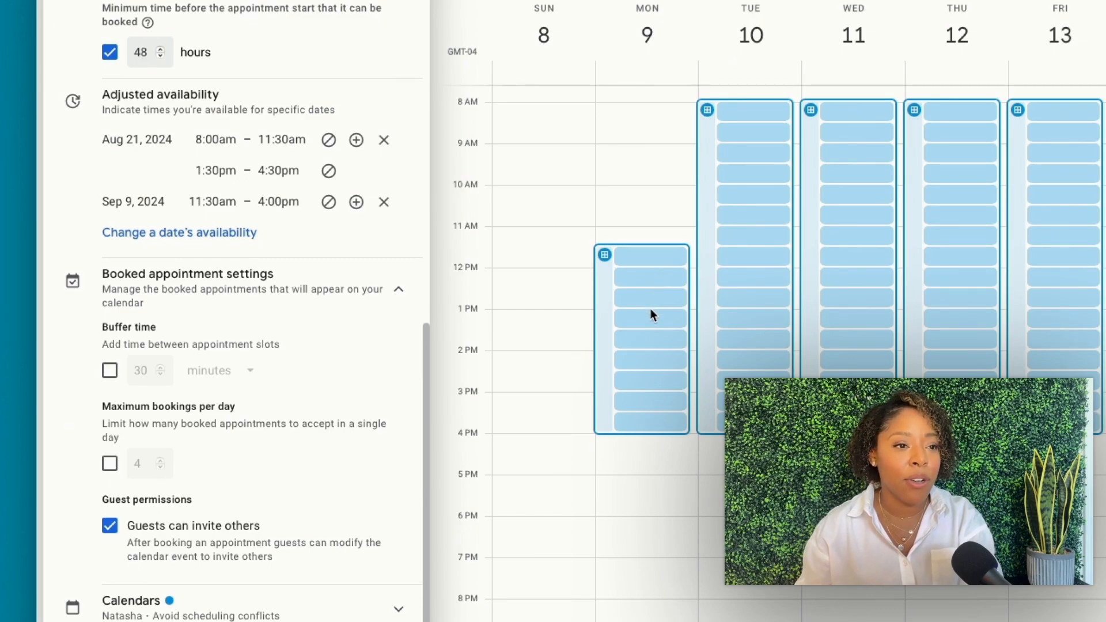
Turn on a 30-minute buffer between booked appointments
click(111, 372)
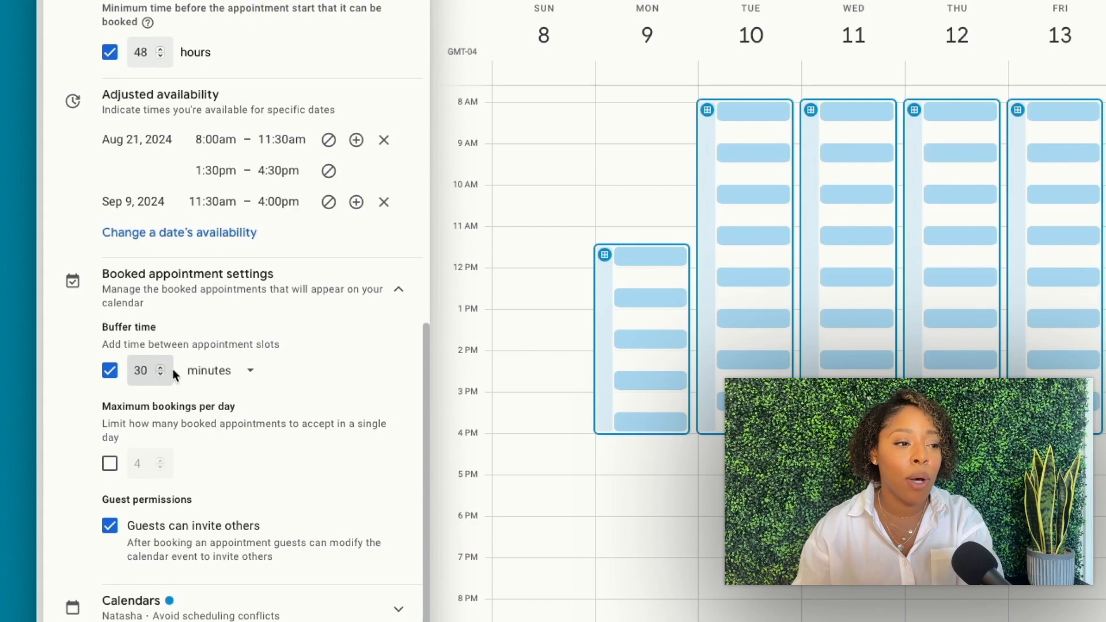
click(246, 375)
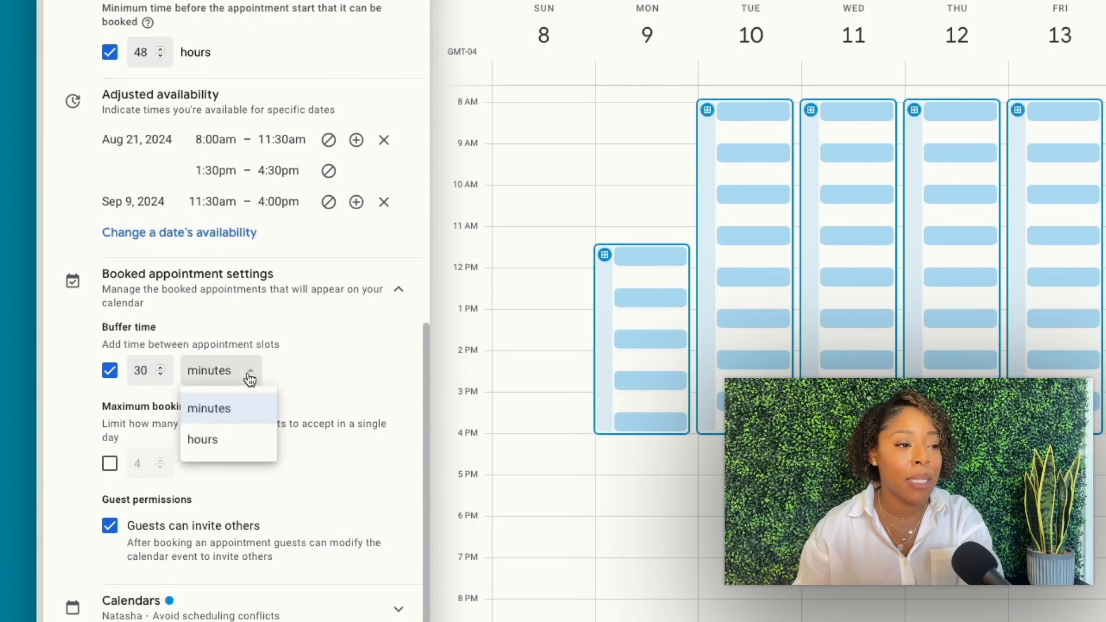
click(314, 368)
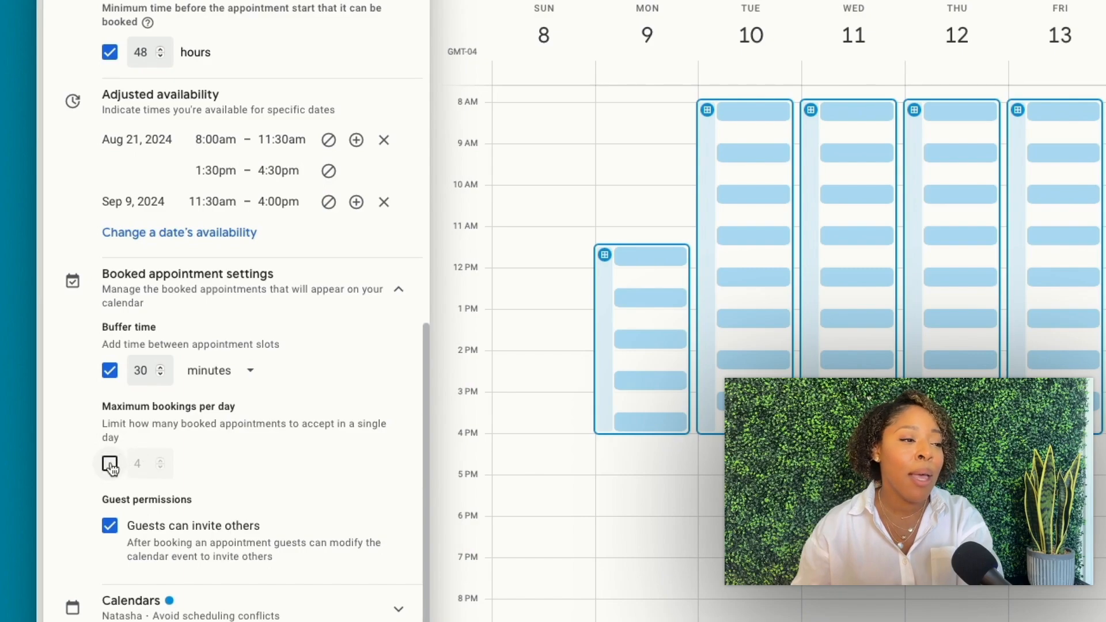
Keep the 4-bookings-per-day limit on and stop guests from inviting others
click(267, 459)
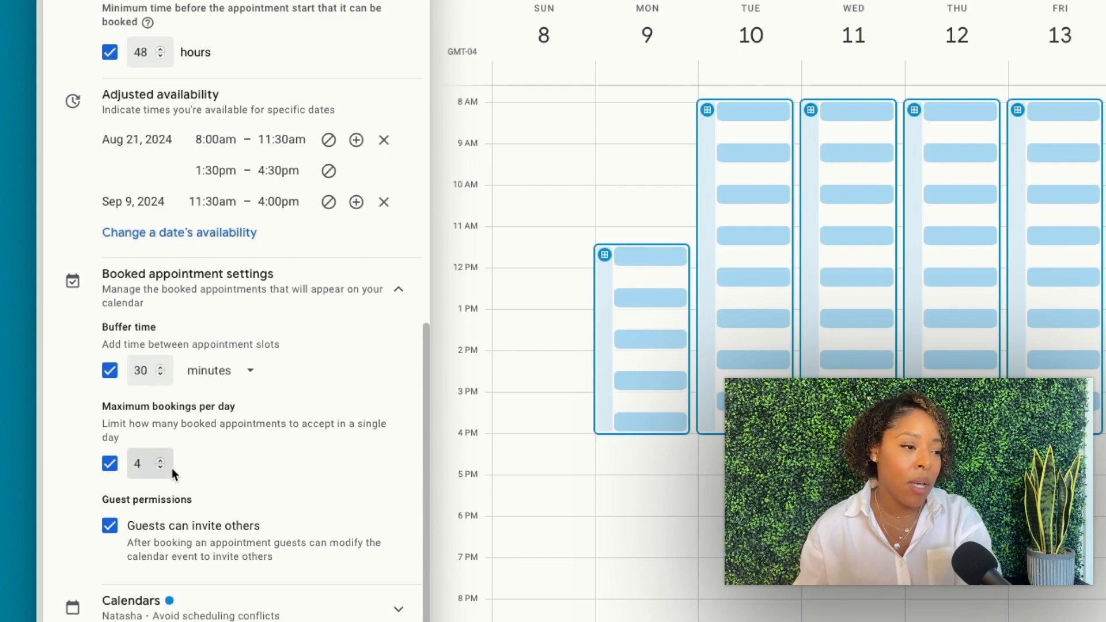
click(93, 473)
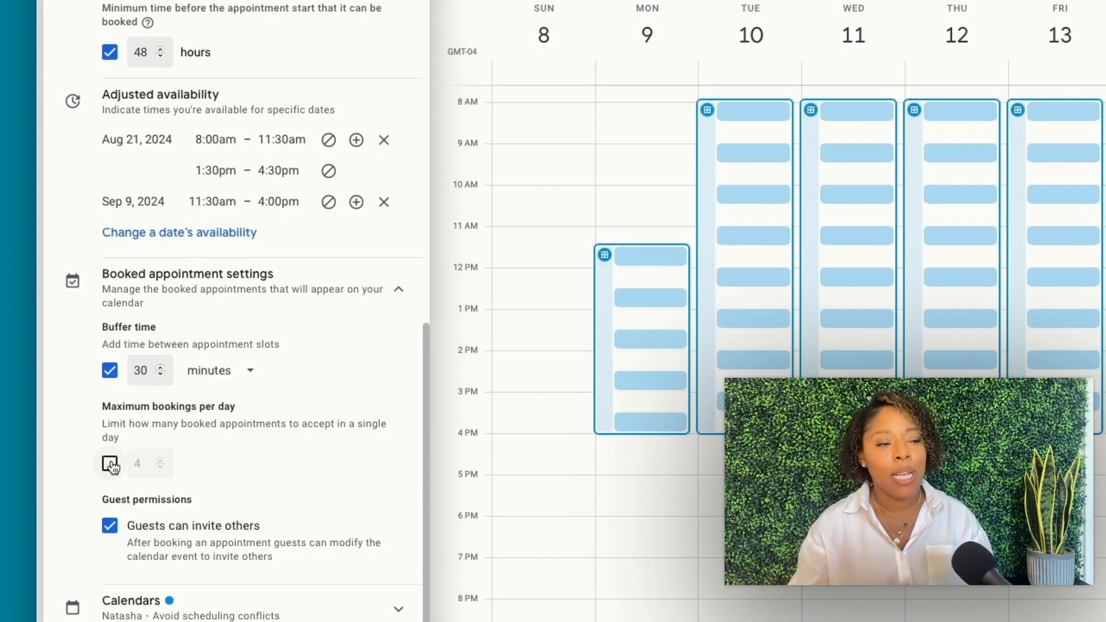
click(110, 464)
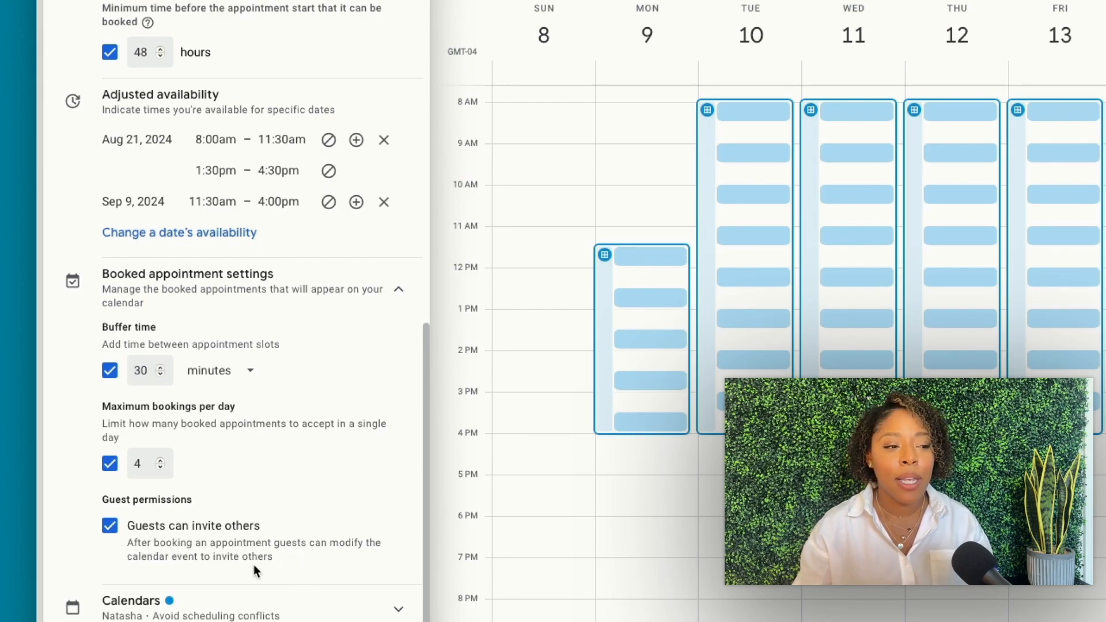
click(172, 531)
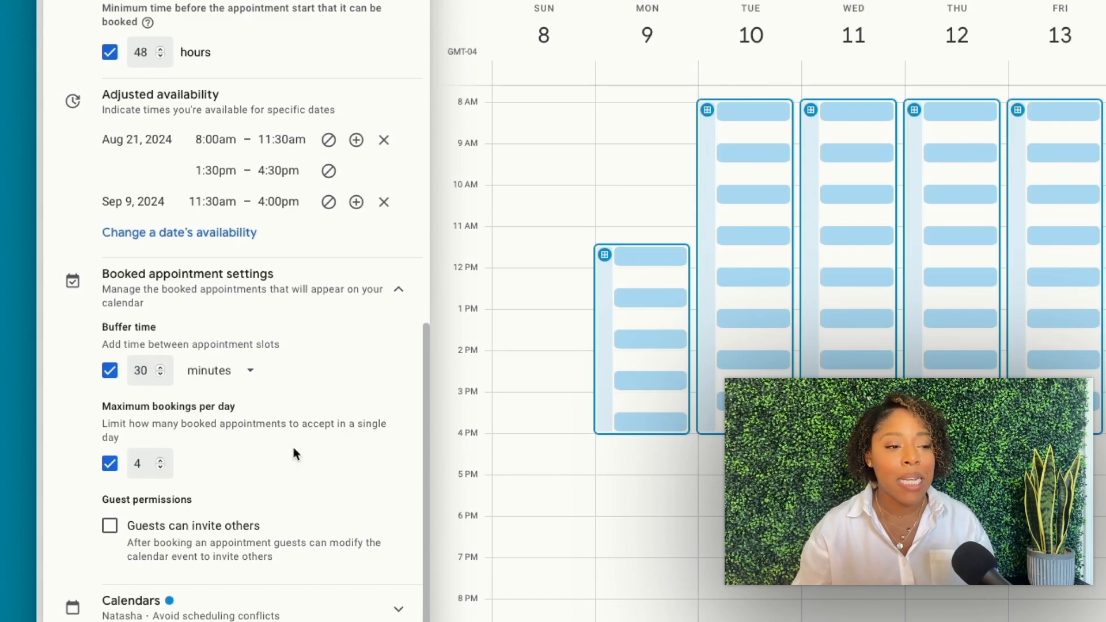
Expand the calendars checked for scheduling conflicts
click(349, 619)
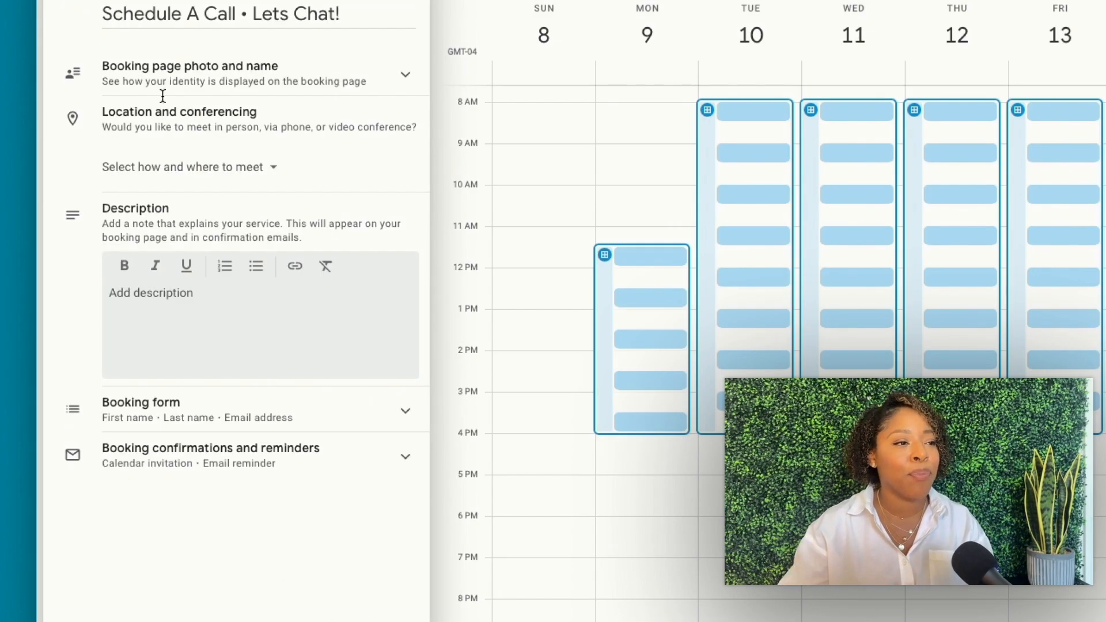
Expand the booking page photo and name section and list the meeting location options
click(332, 77)
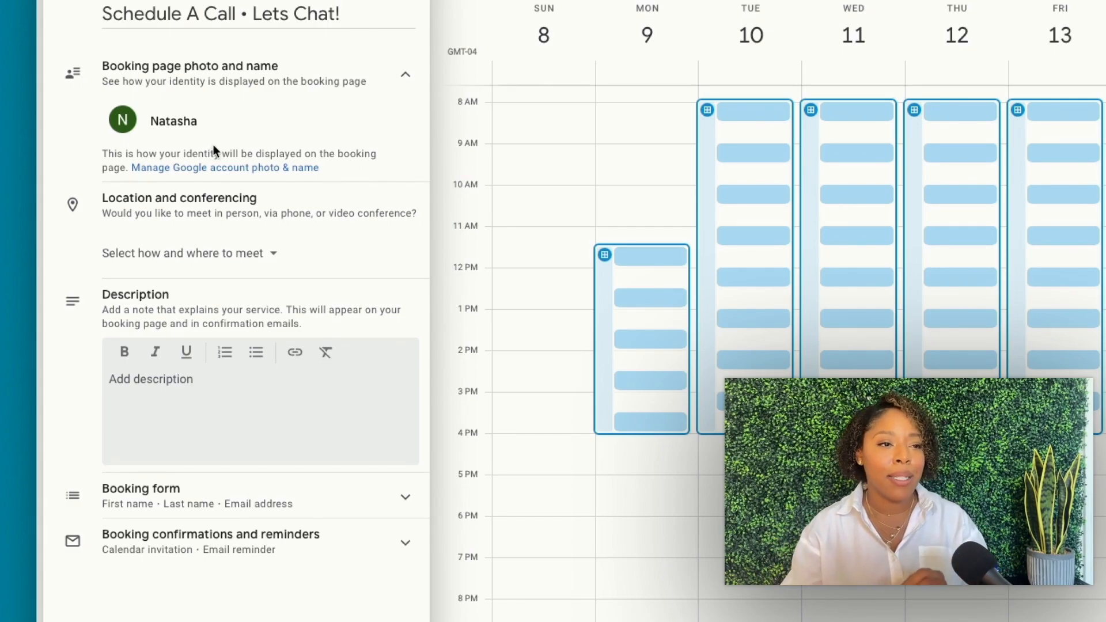
click(273, 254)
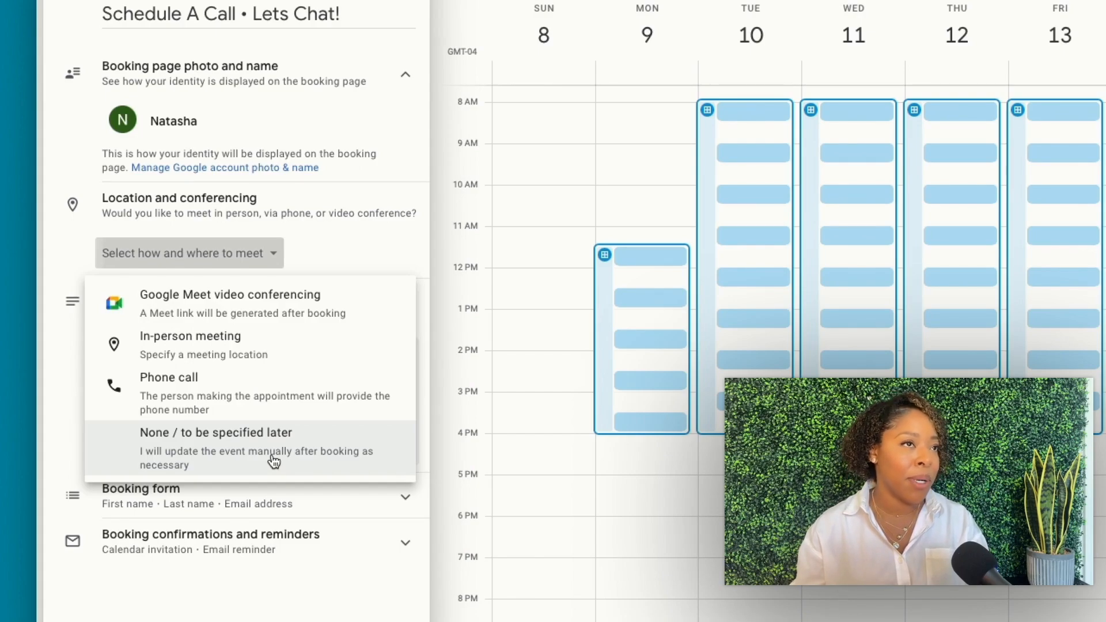
Set the appointment location to Phone call, adding a Phone number field to the booking form
click(279, 401)
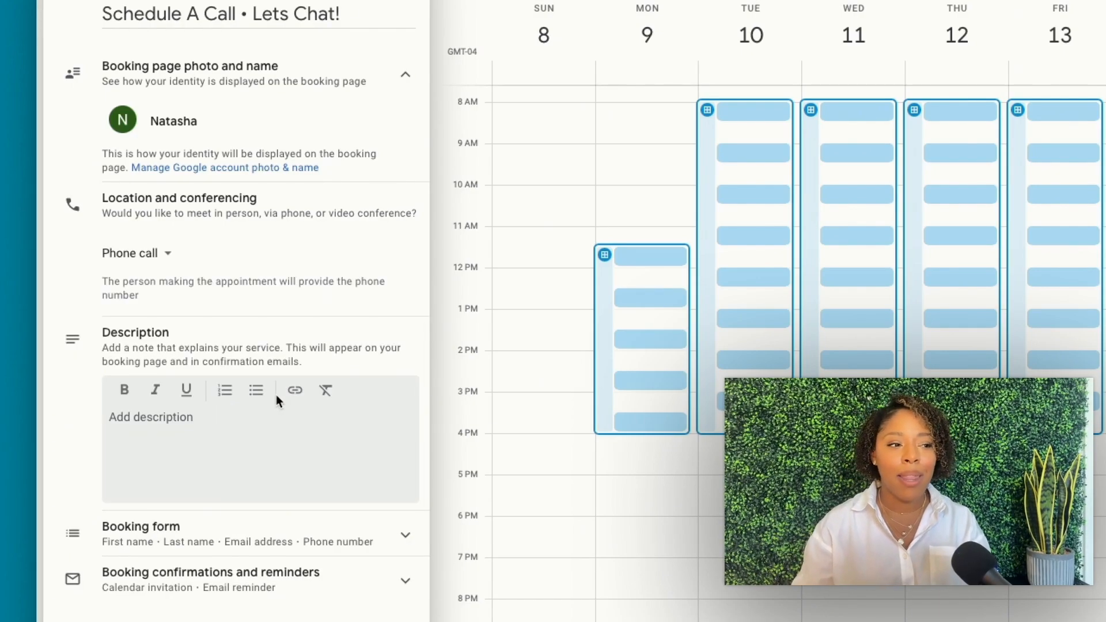
Paste the 30-minute buyer/seller consultation description and correct it to read 'with me and the current real estate market.'
click(183, 416)
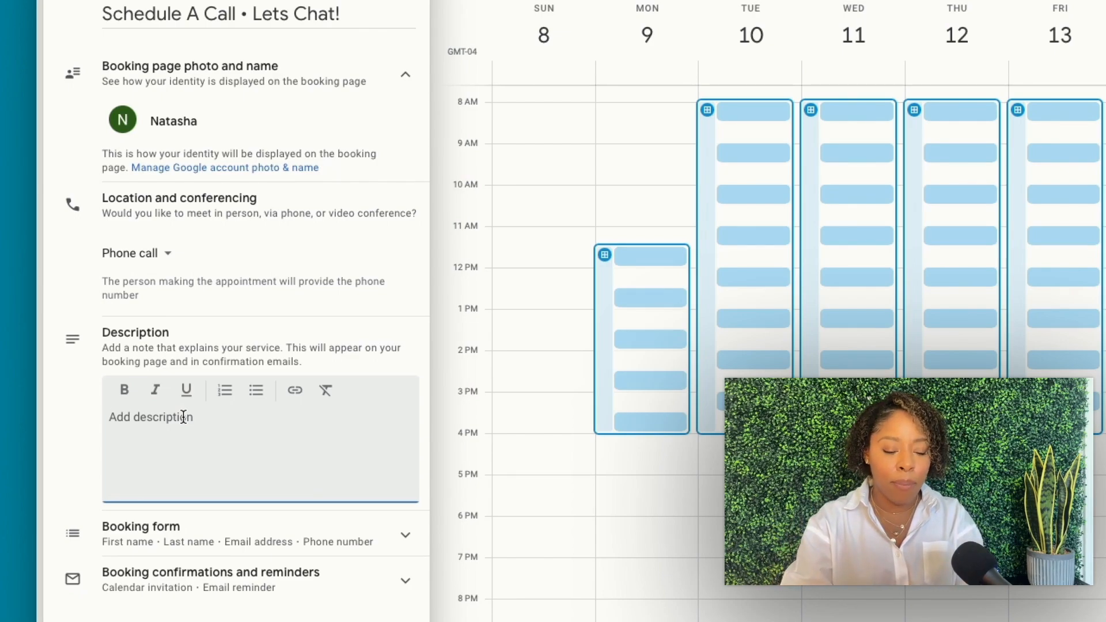
text(A Consultation is usually no more than 30 minutes. Whether you’re a buyer or a seller, we’ll discuss the process of working with me, the current real estate market.)
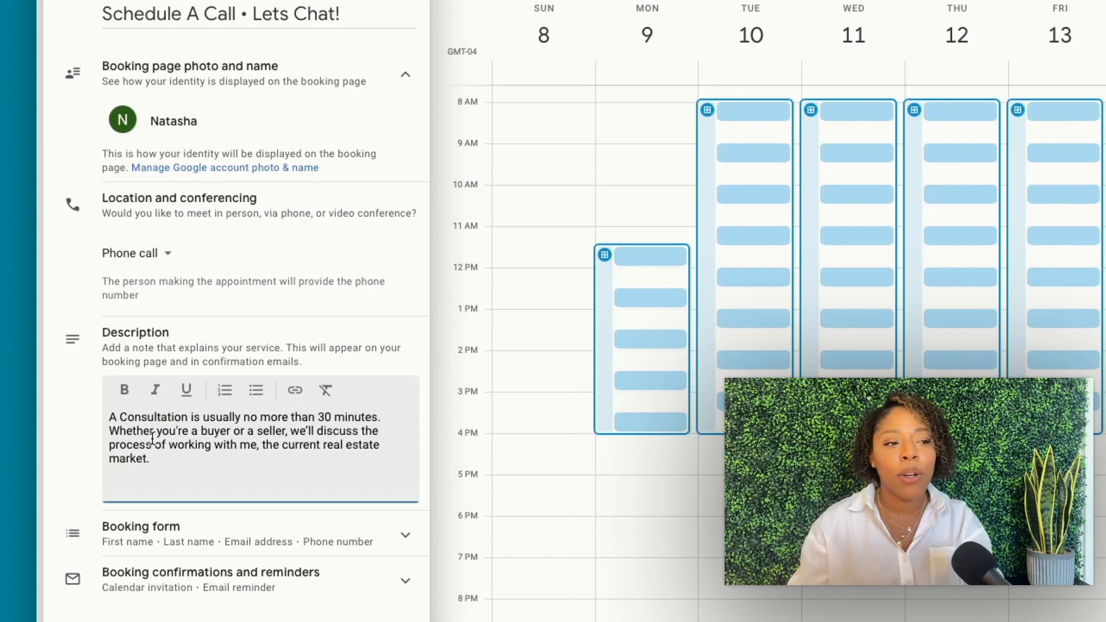
click(259, 444)
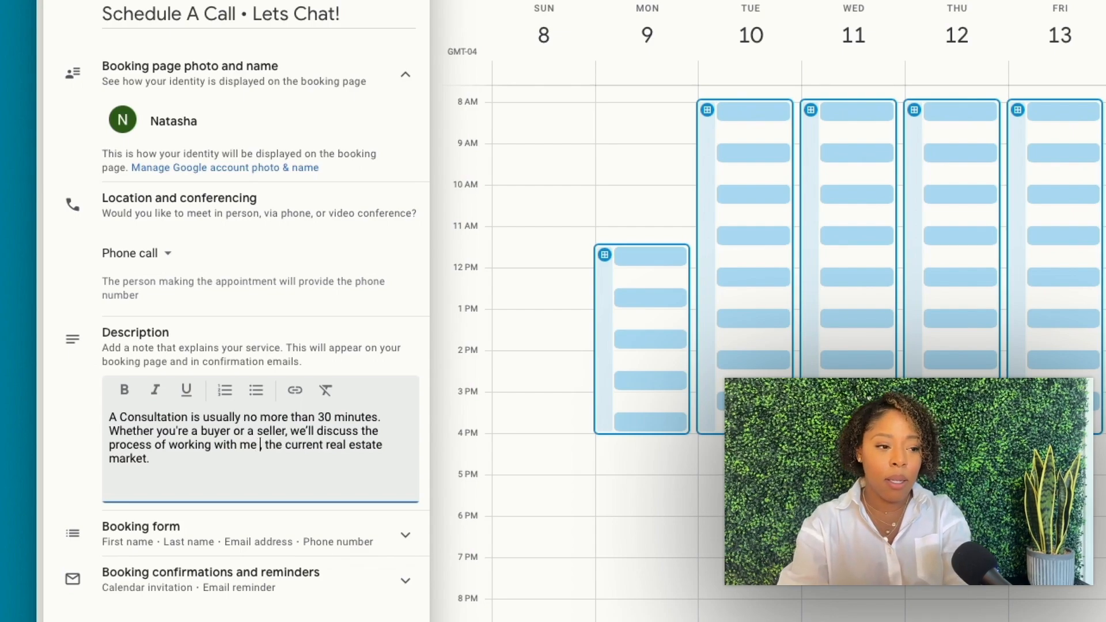
text(and)
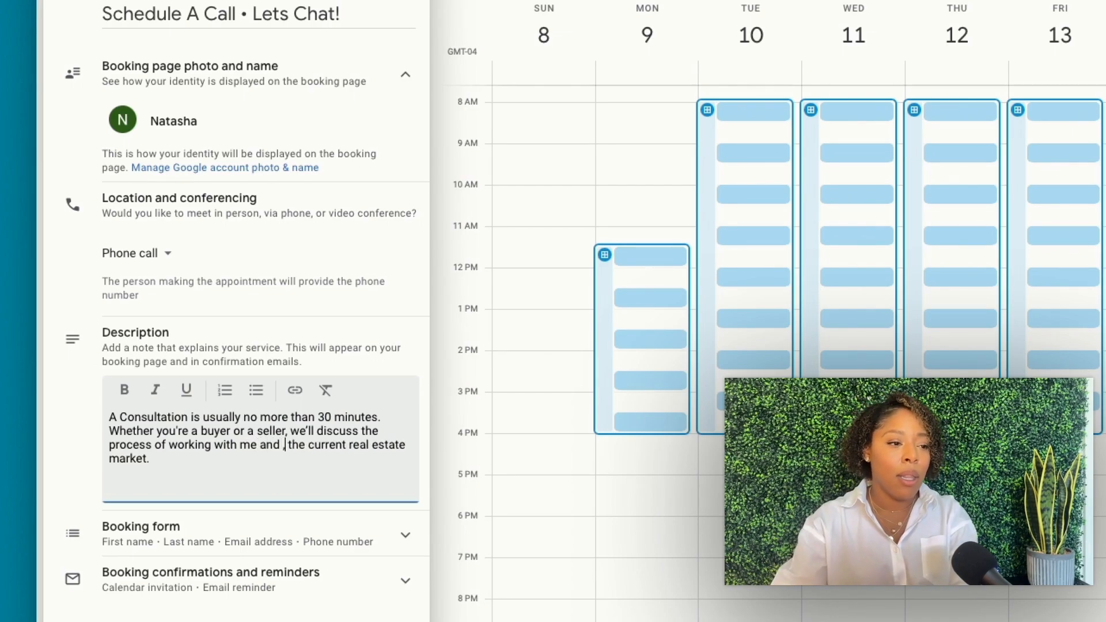
key(Delete)
key(Delete)
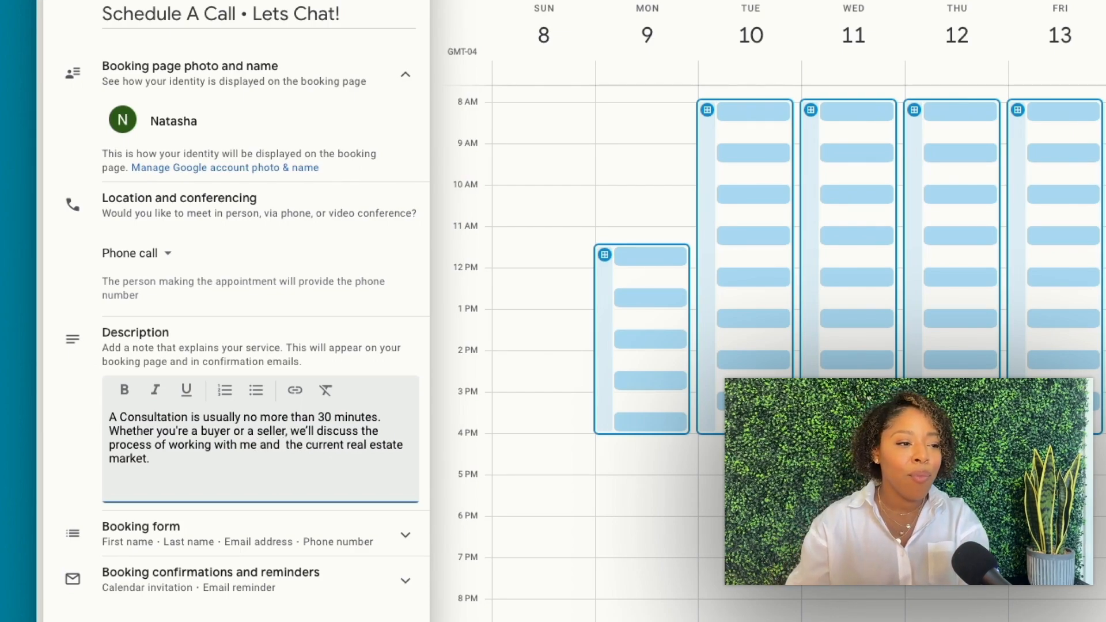
click(234, 460)
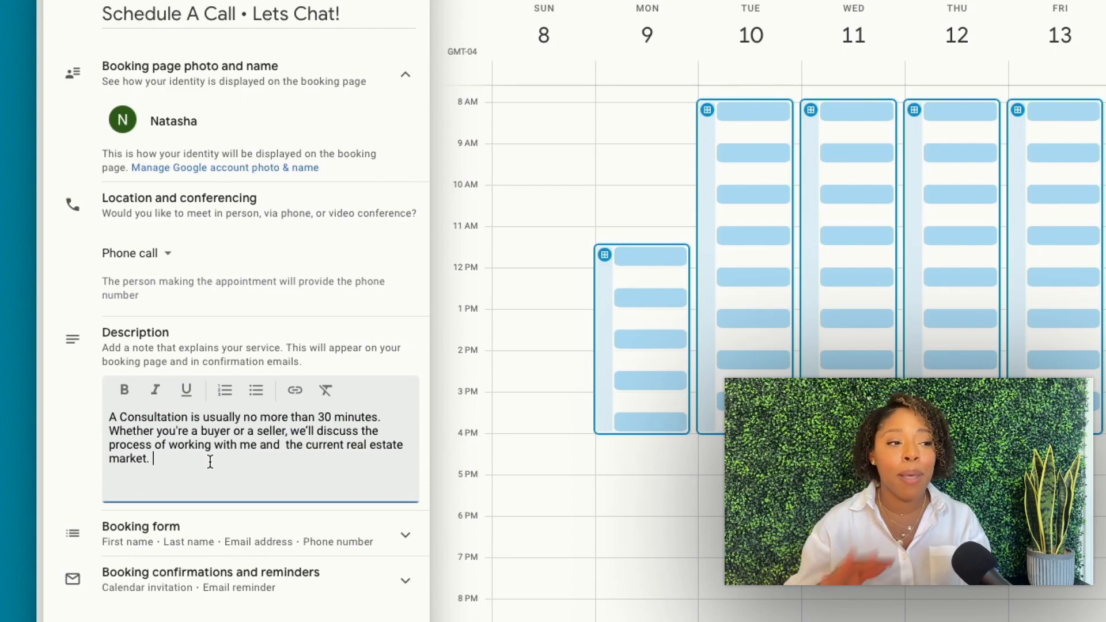
click(246, 542)
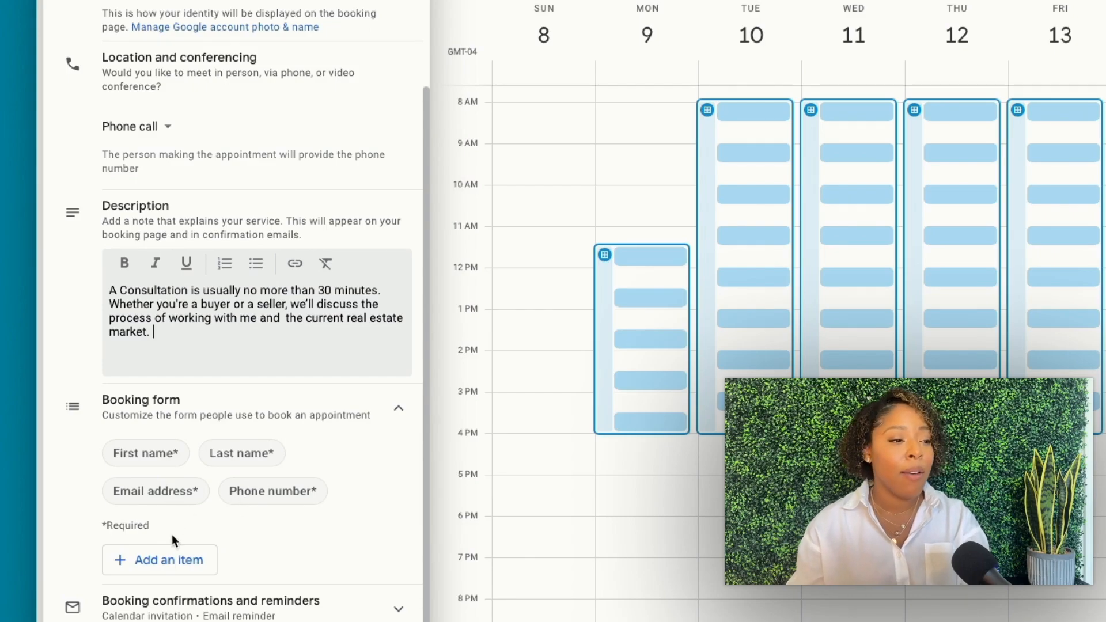
Add a required 'Client Type (Buyer/Seller)' question to the booking form and save the schedule
click(180, 567)
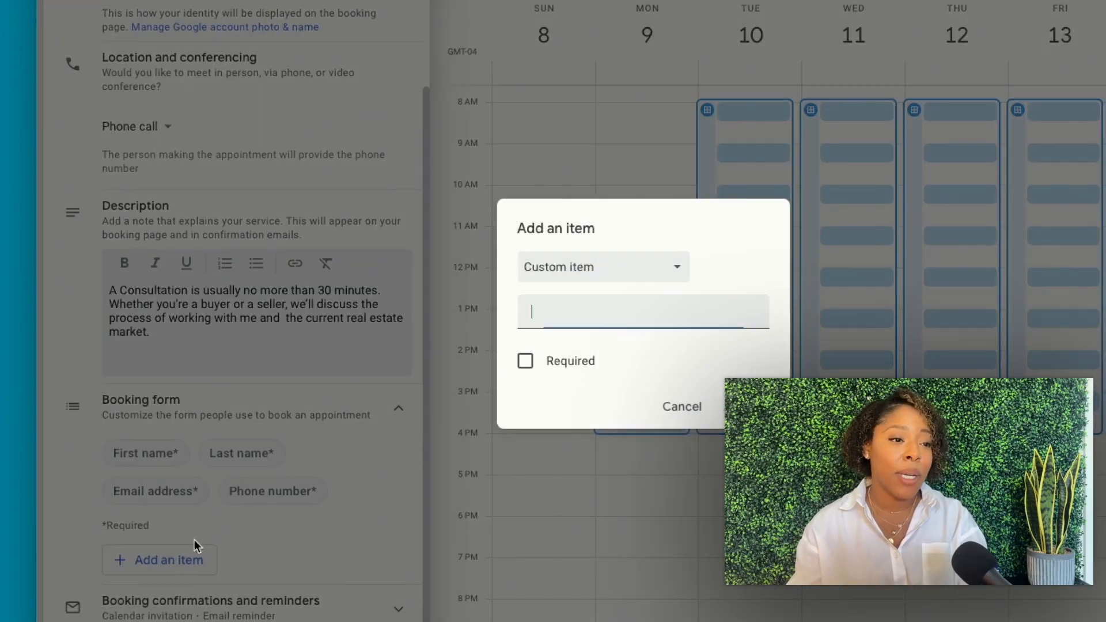
text(Client Ty)
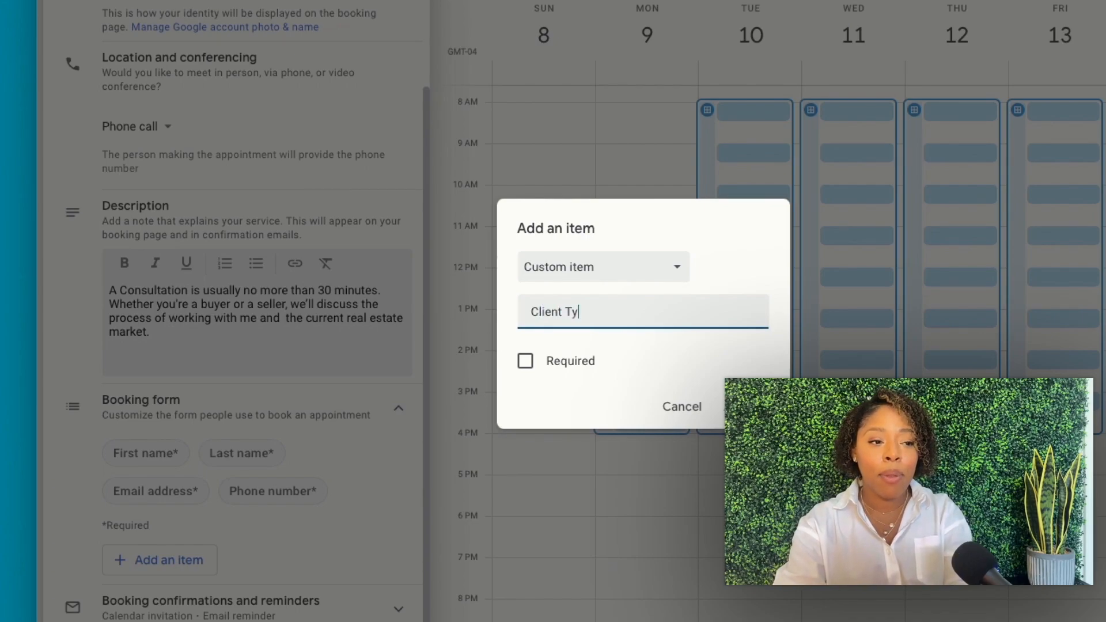
text(pe ()
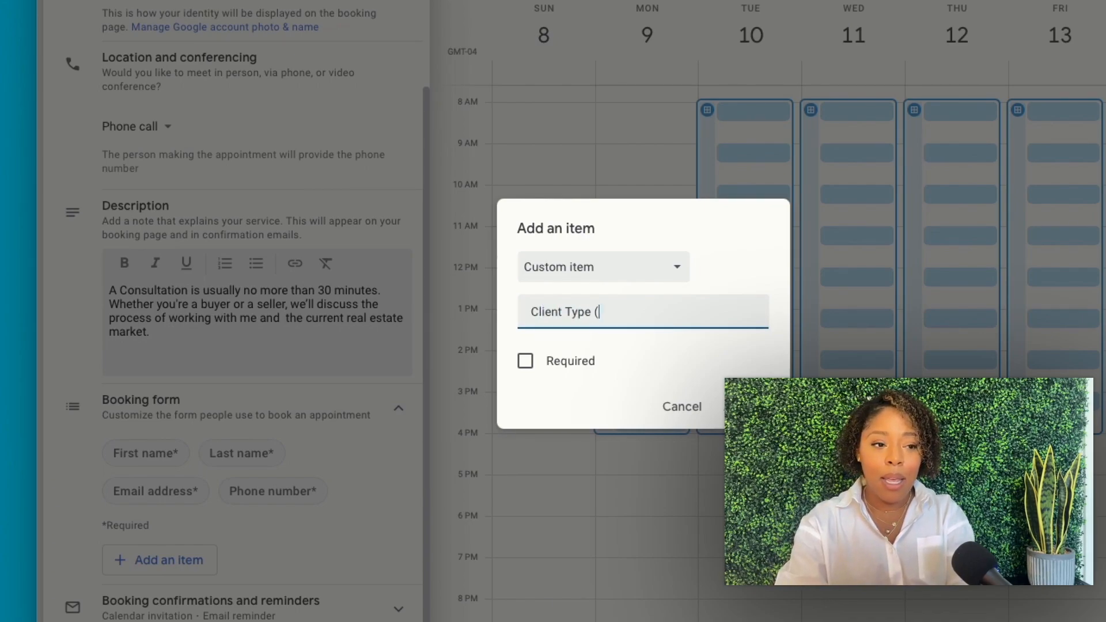
text(Buyer/)
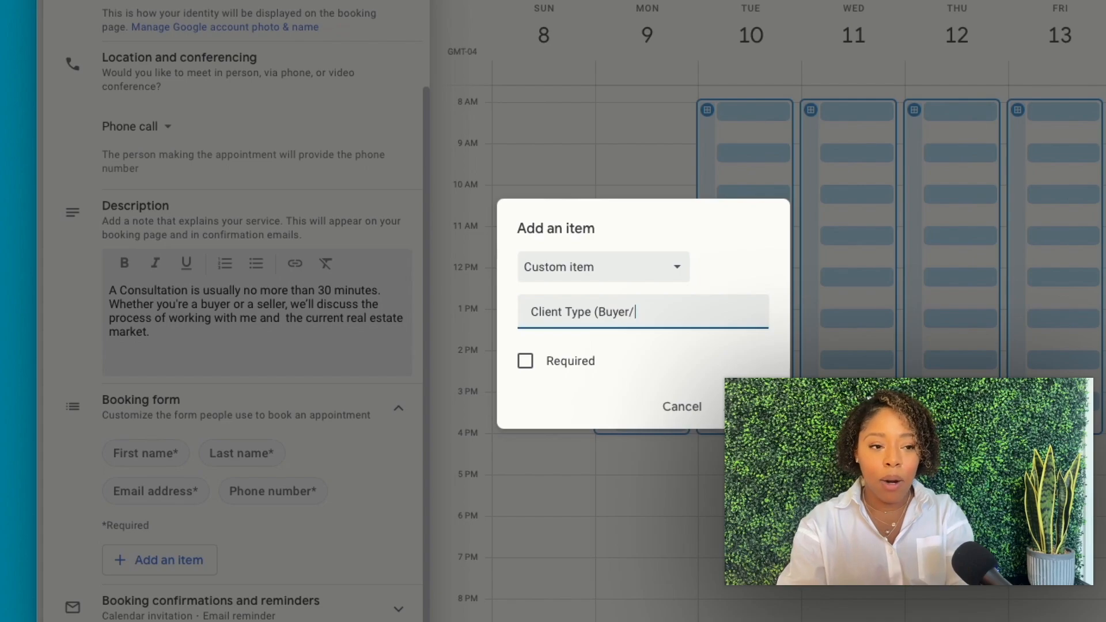
text(Seller))
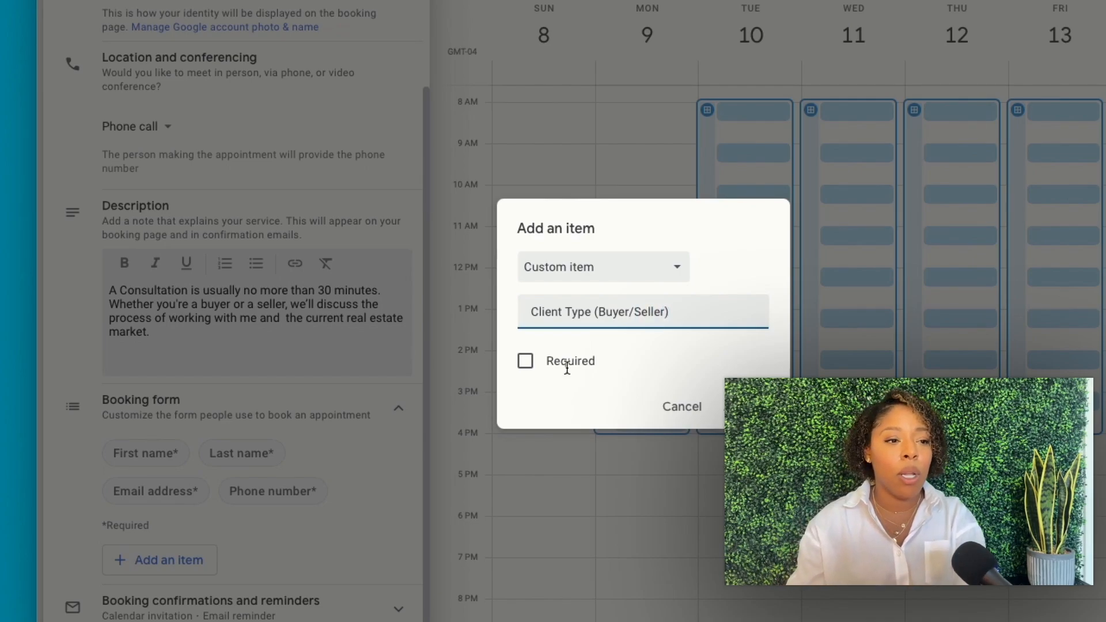
click(525, 362)
click(526, 369)
click(545, 370)
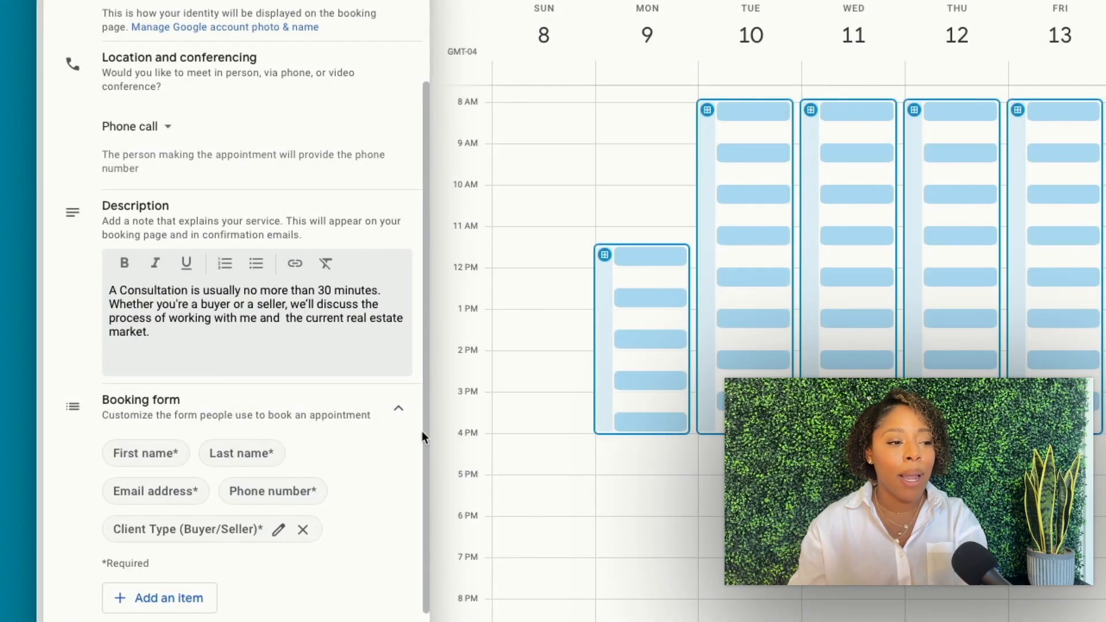
scroll(339, 426, down, 1)
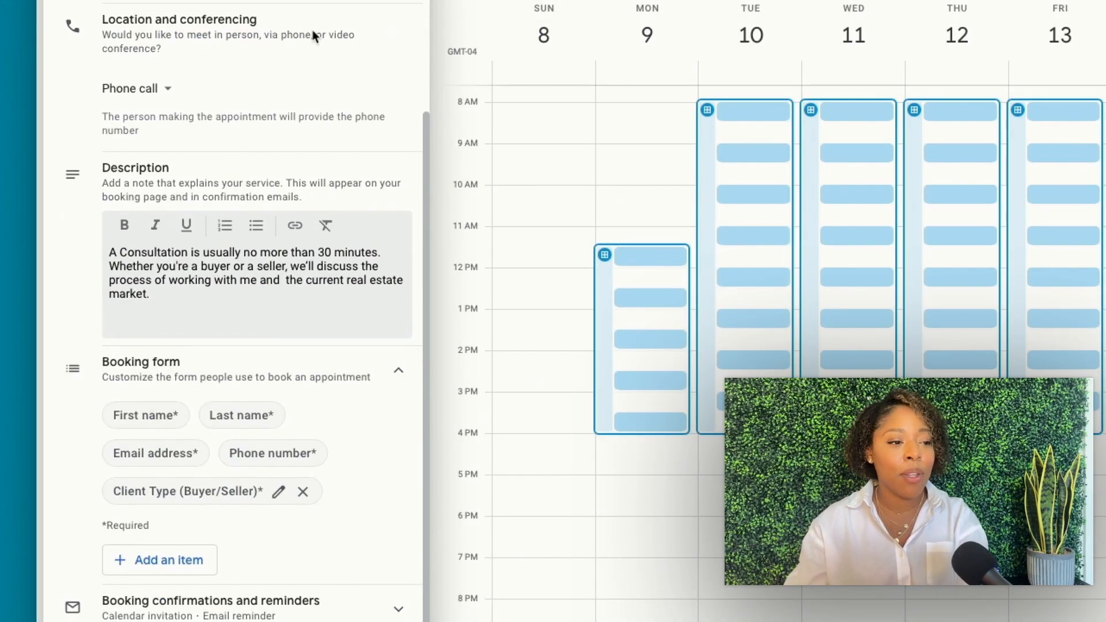
click(352, 603)
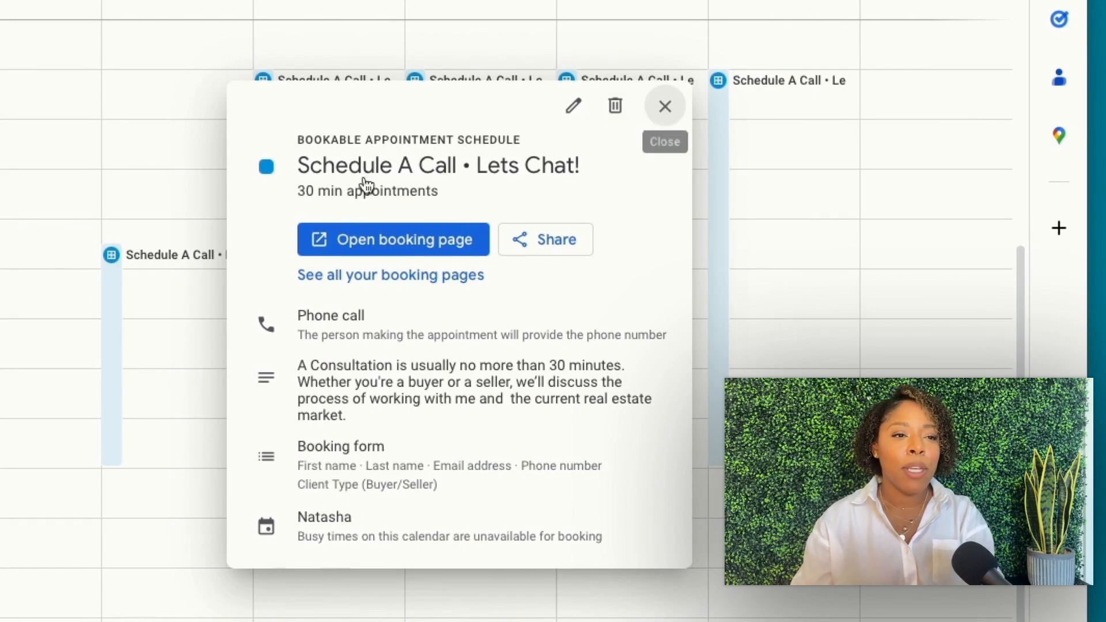
Close the schedule's details card and scroll the Aug 25 week to review the Schedule A Call blocks
click(133, 130)
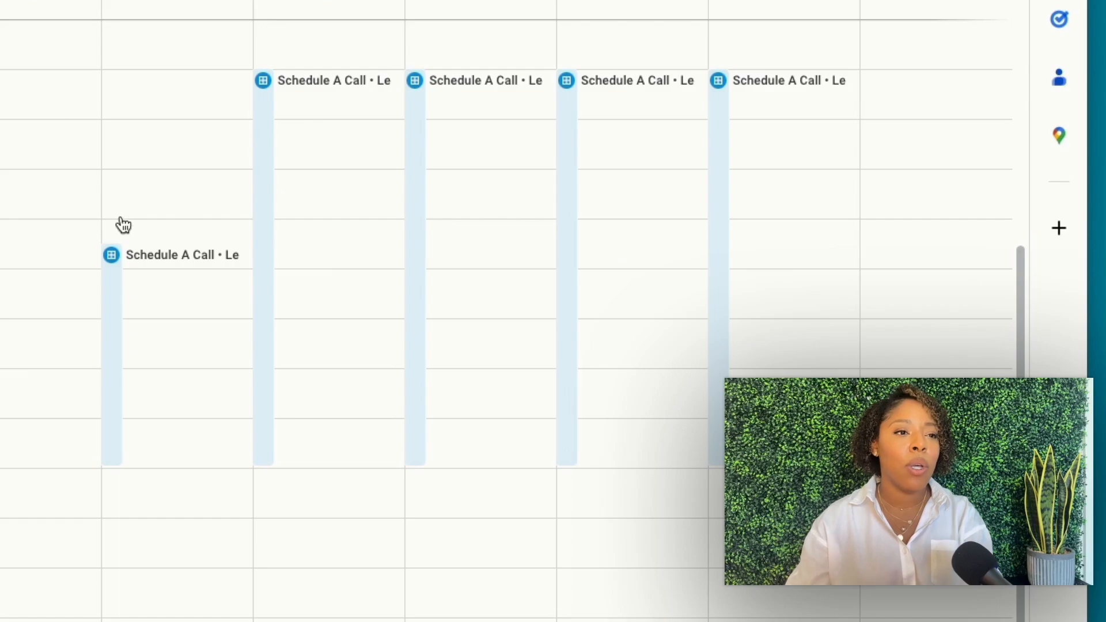
scroll(120, 225, right, 3)
scroll(123, 231, up, 5)
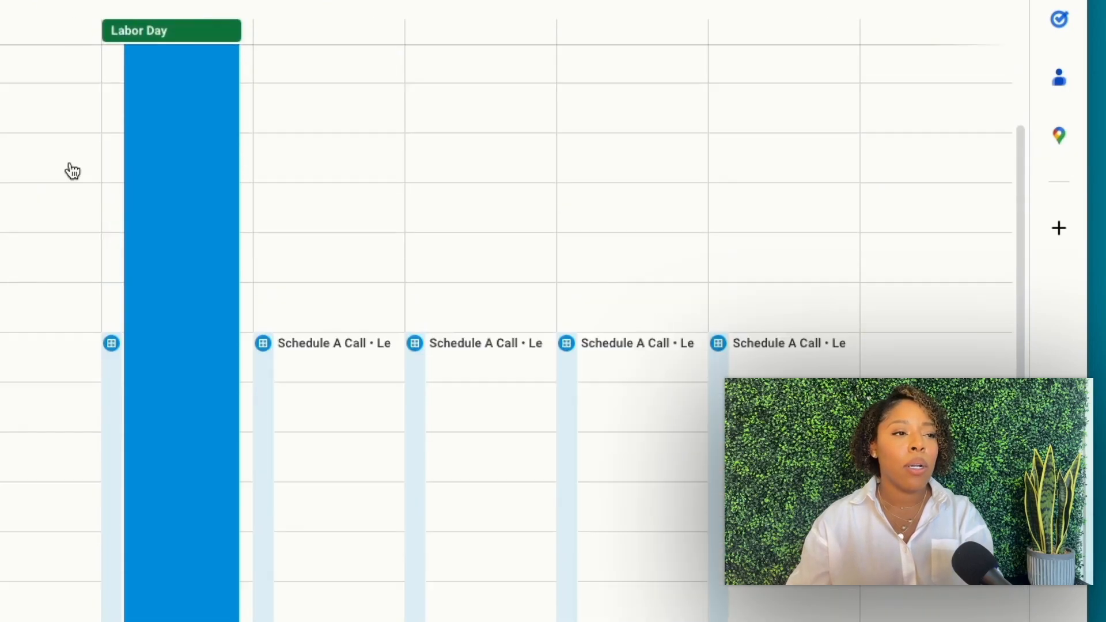
scroll(42, 125, up, 2)
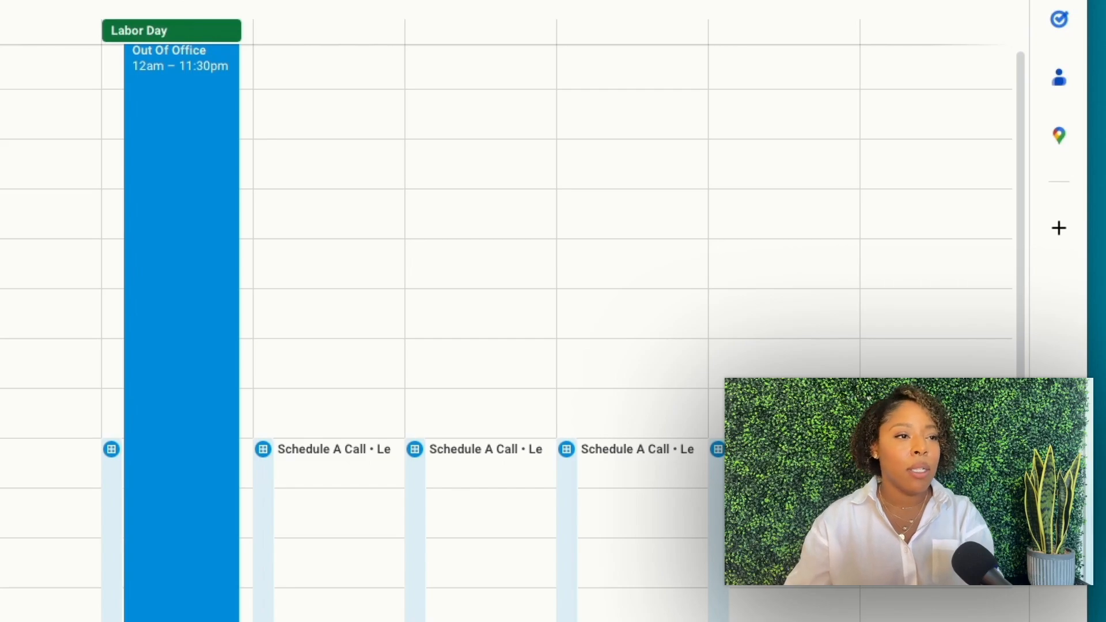
scroll(154, 196, right, 3)
scroll(155, 196, down, 4)
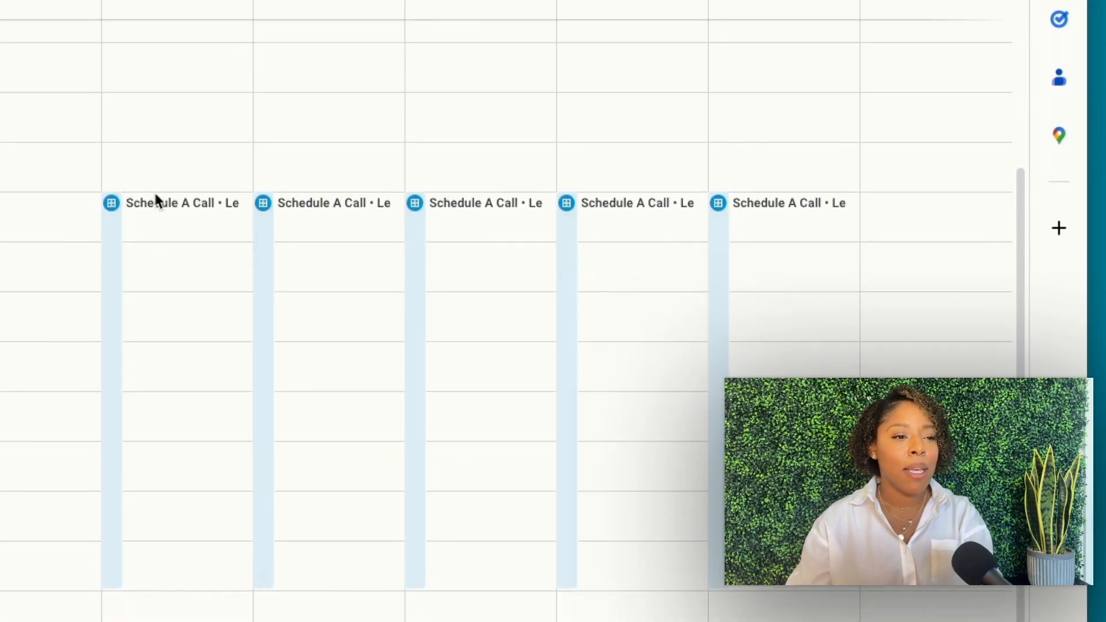
scroll(155, 199, down, 3)
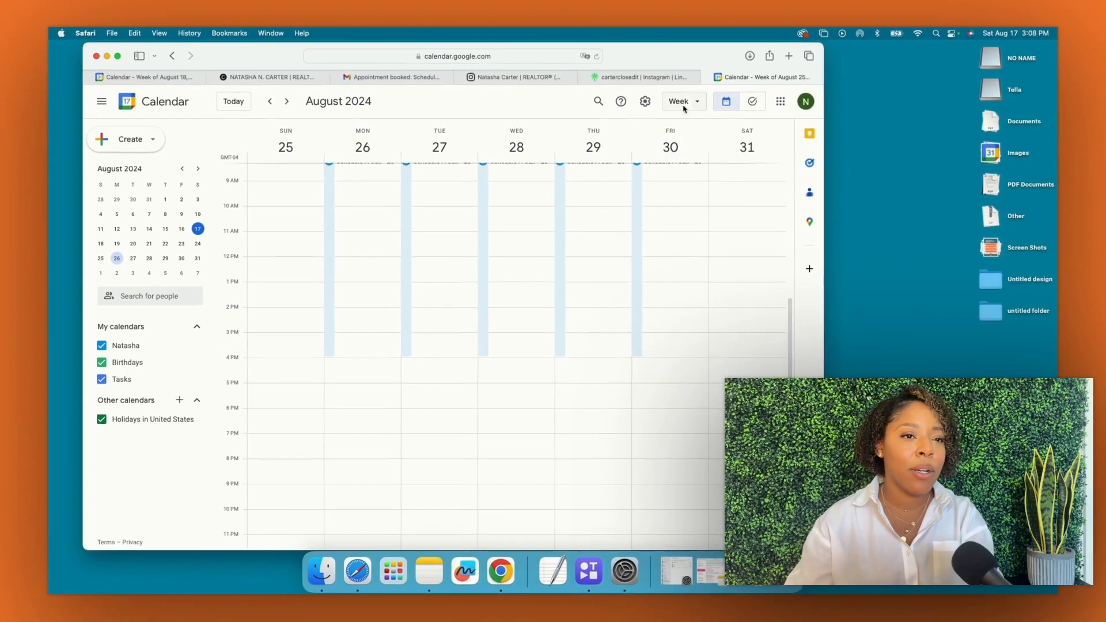
Switch to month view, advance to September 2024, and glance at the Sep 2 Out Of Office event
click(683, 108)
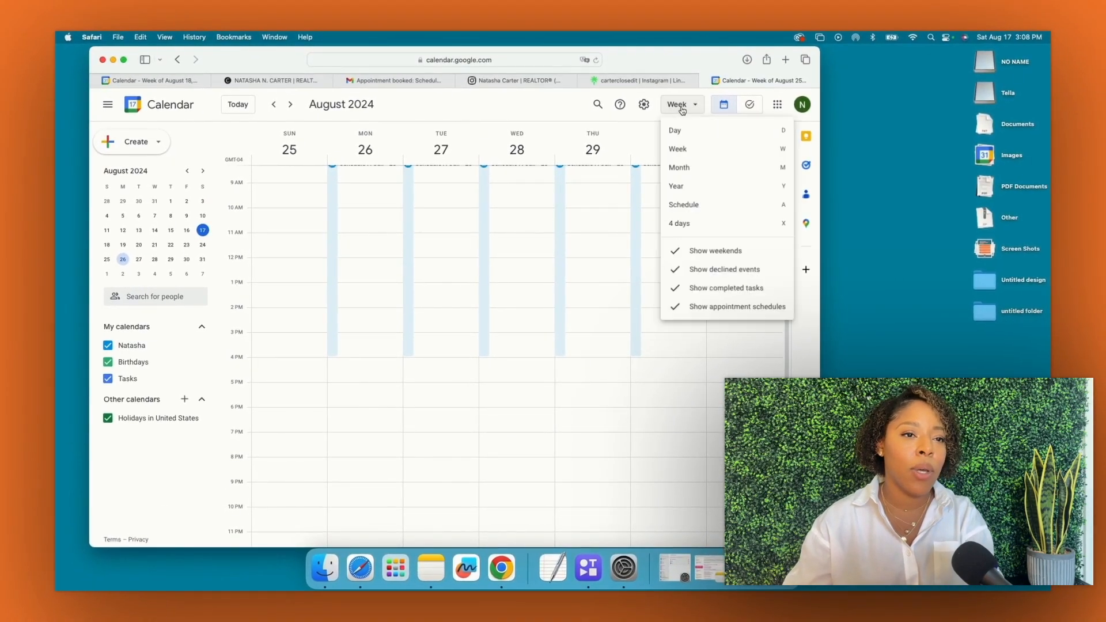
click(680, 167)
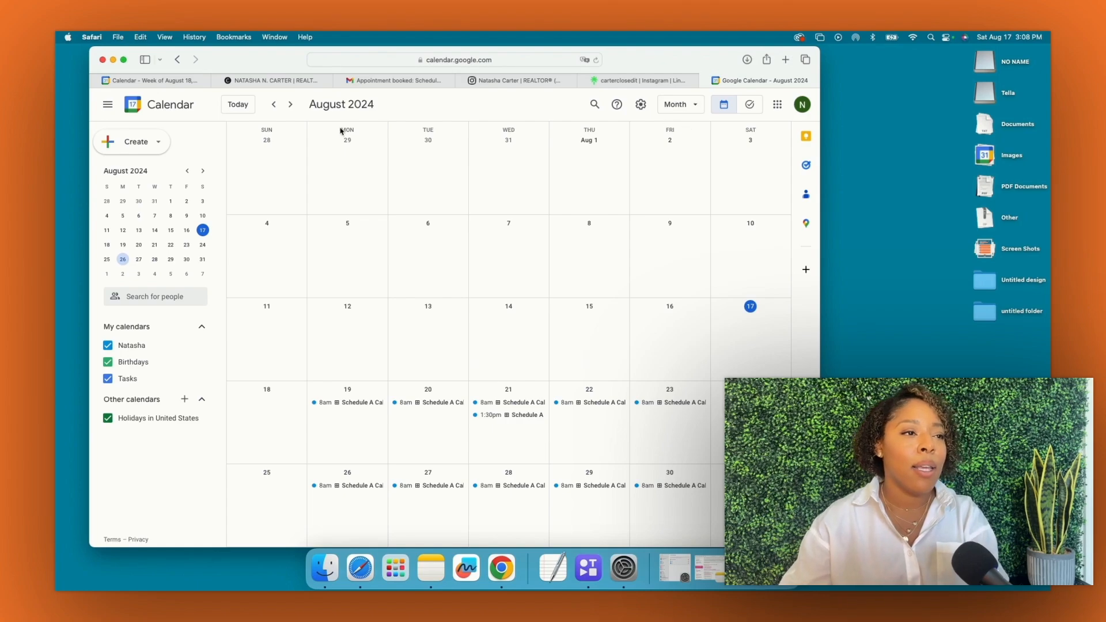
click(292, 109)
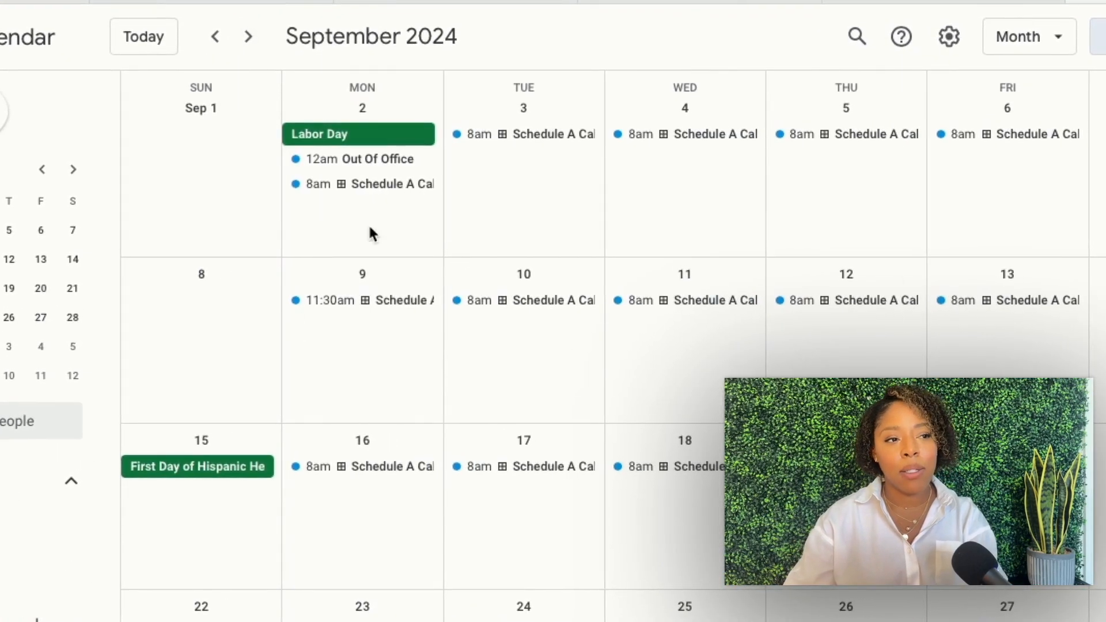
click(380, 170)
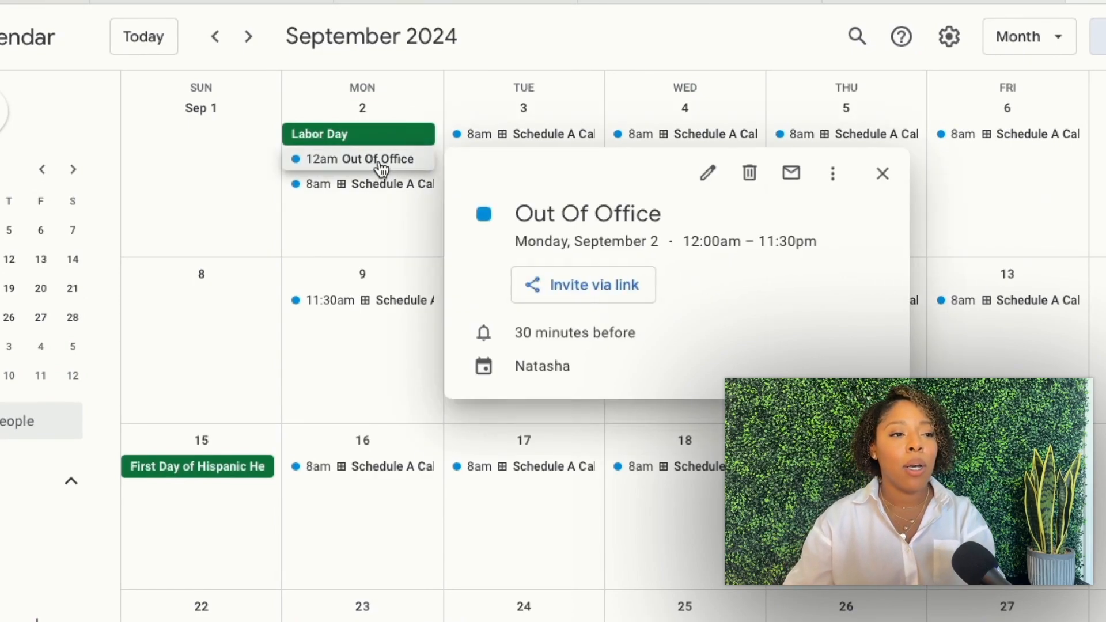
key(Escape)
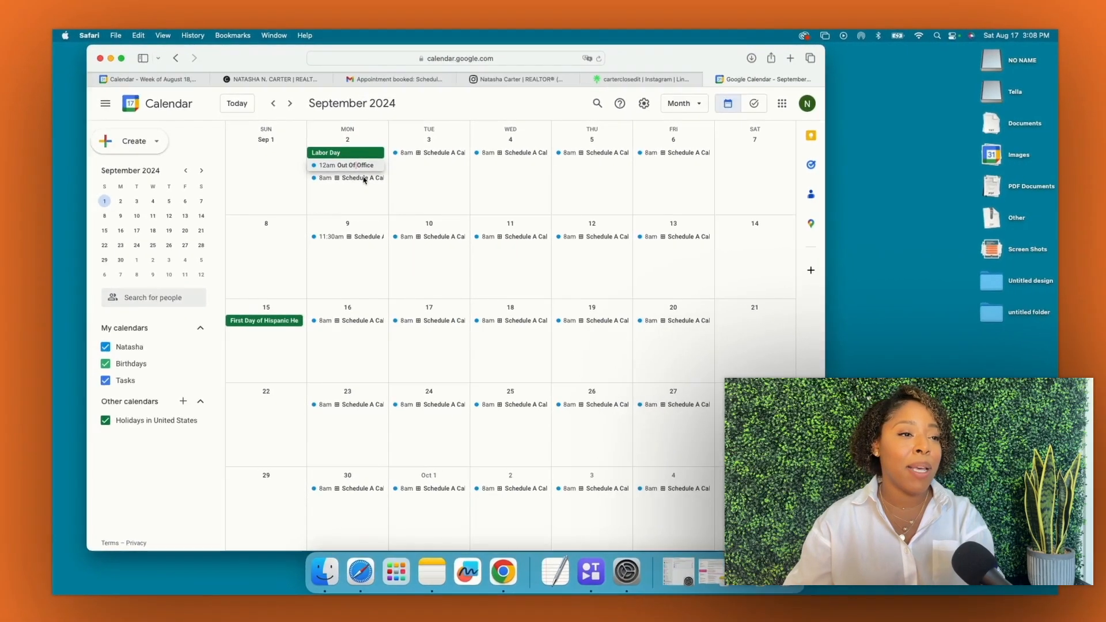
Make the Sep 2 Out Of Office event all-day and save it
double_click(389, 160)
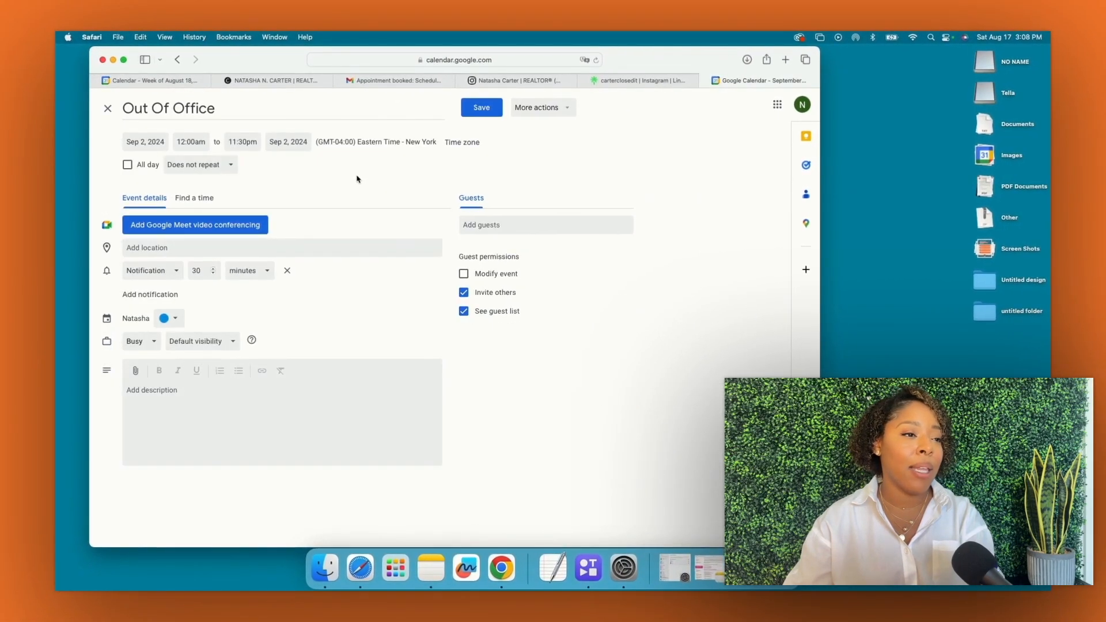
click(129, 167)
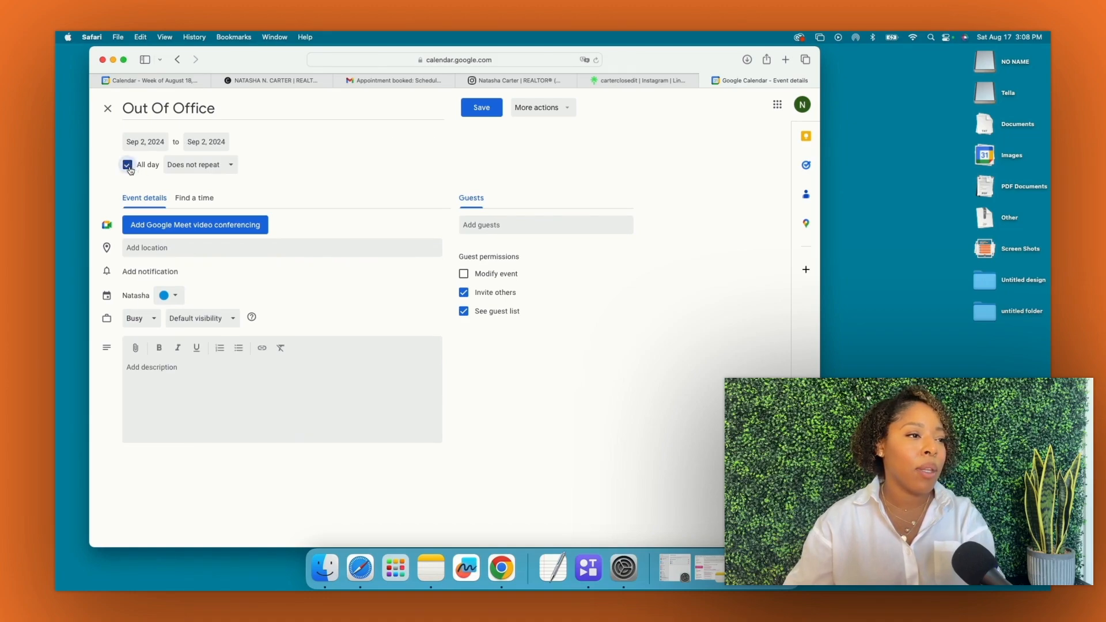
click(482, 115)
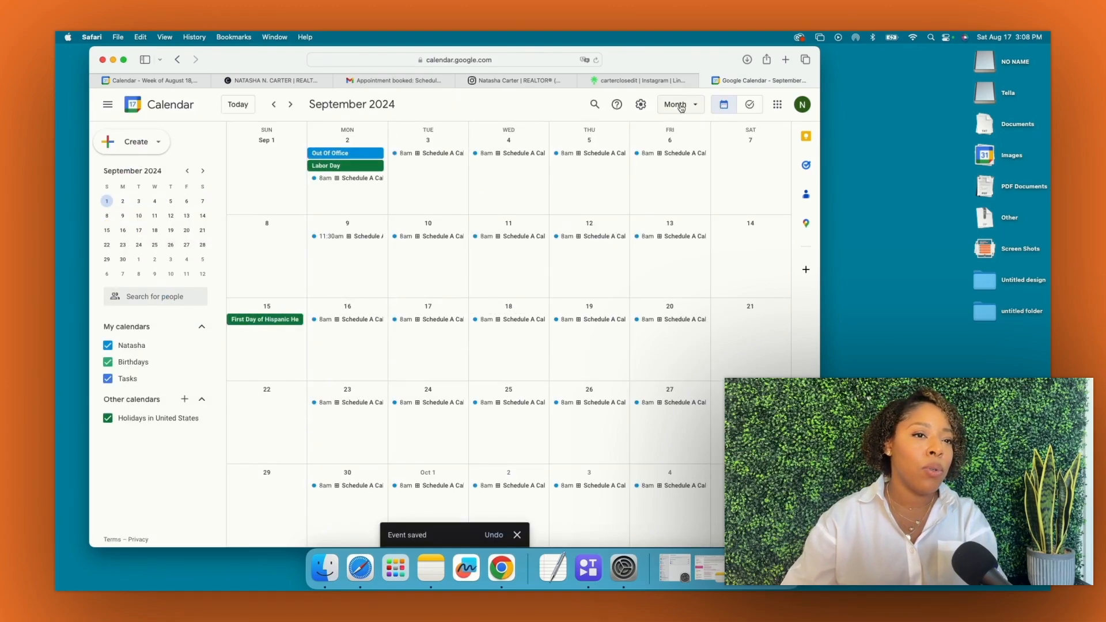
click(681, 111)
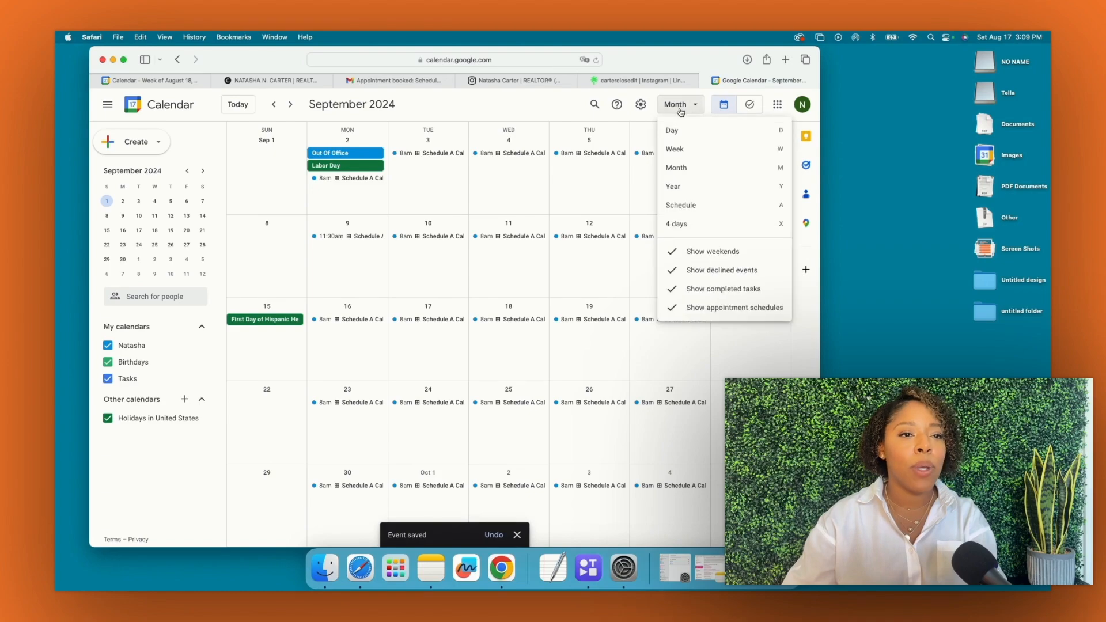
Return to week view and open the Schedule A Call • Lets Chat! details from an Aug 18–24 block
click(680, 149)
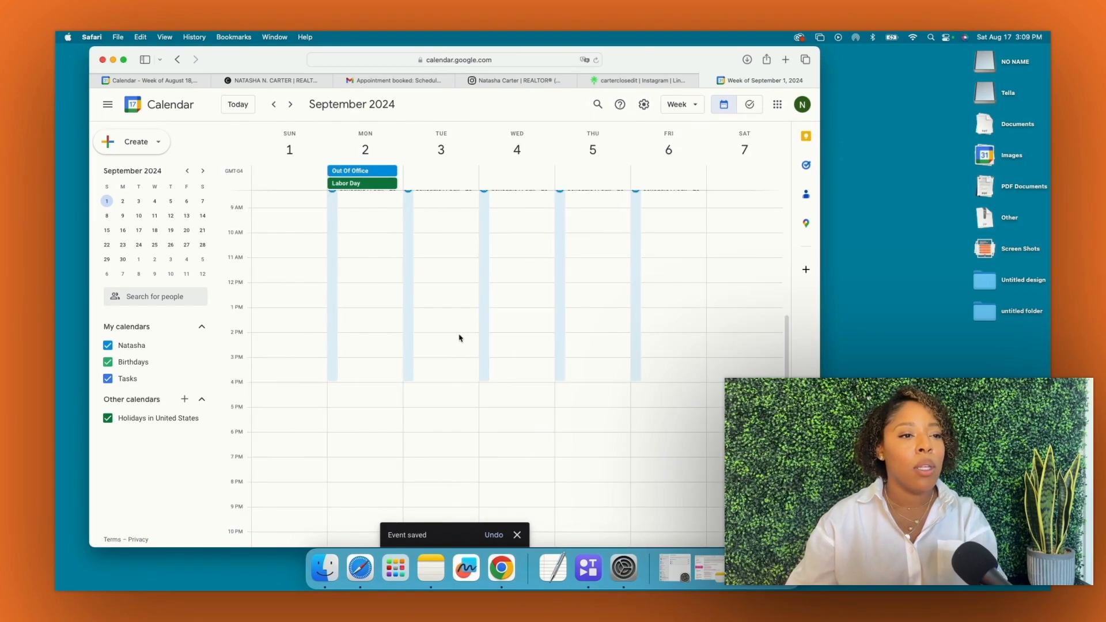
scroll(459, 338, up, 3)
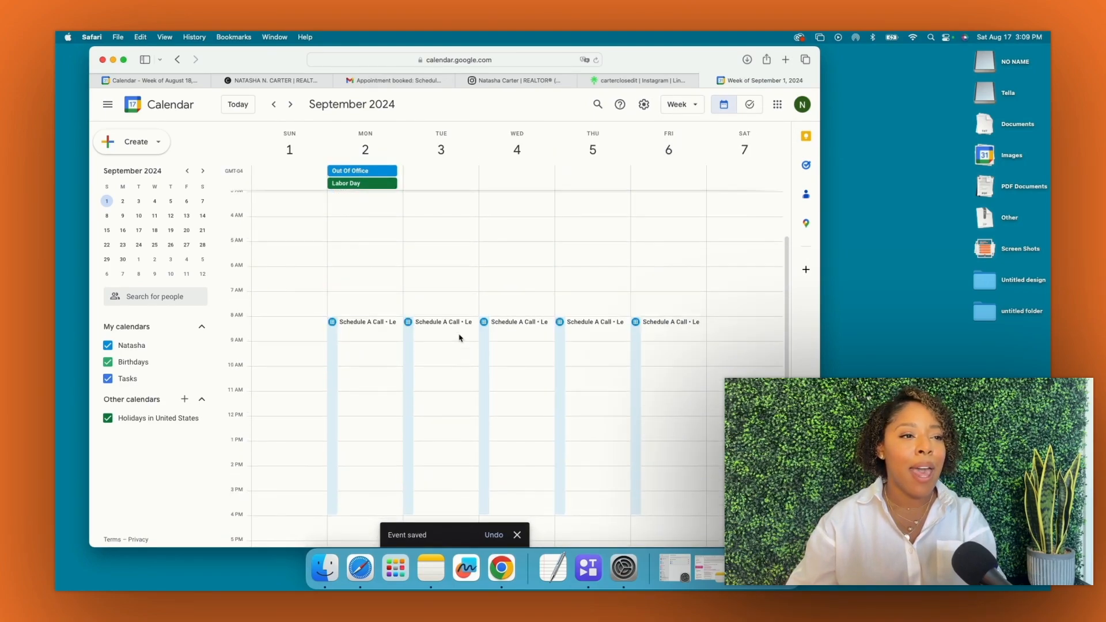
scroll(459, 338, down, 3)
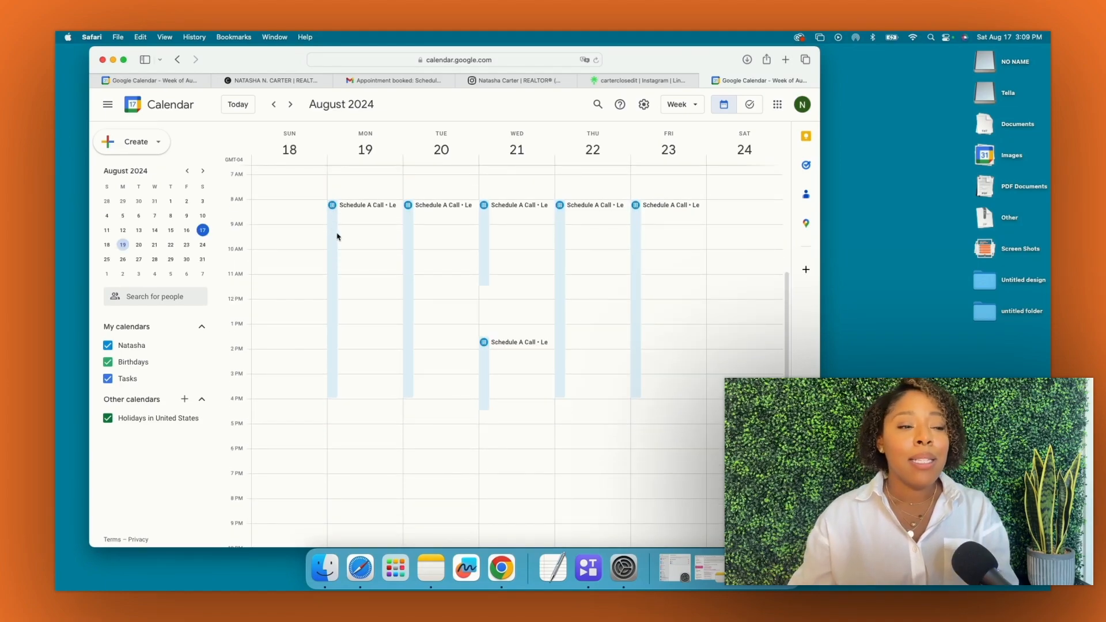
scroll(338, 237, up, 1)
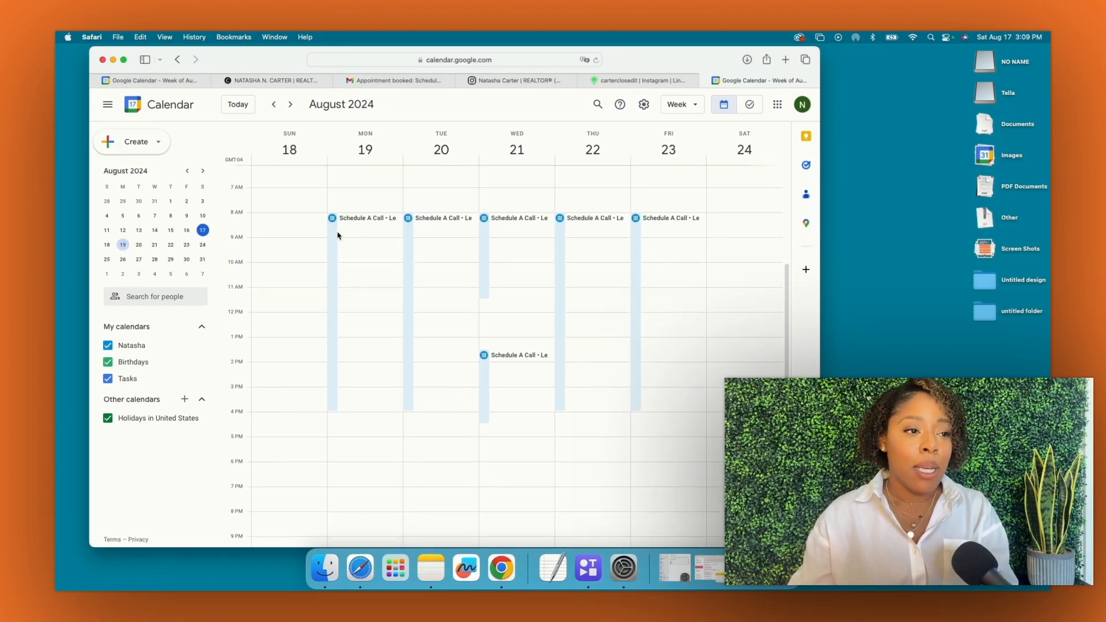
mouse_move(334, 225)
mouse_down()
mouse_move(259, 246)
mouse_move(334, 218)
mouse_up()
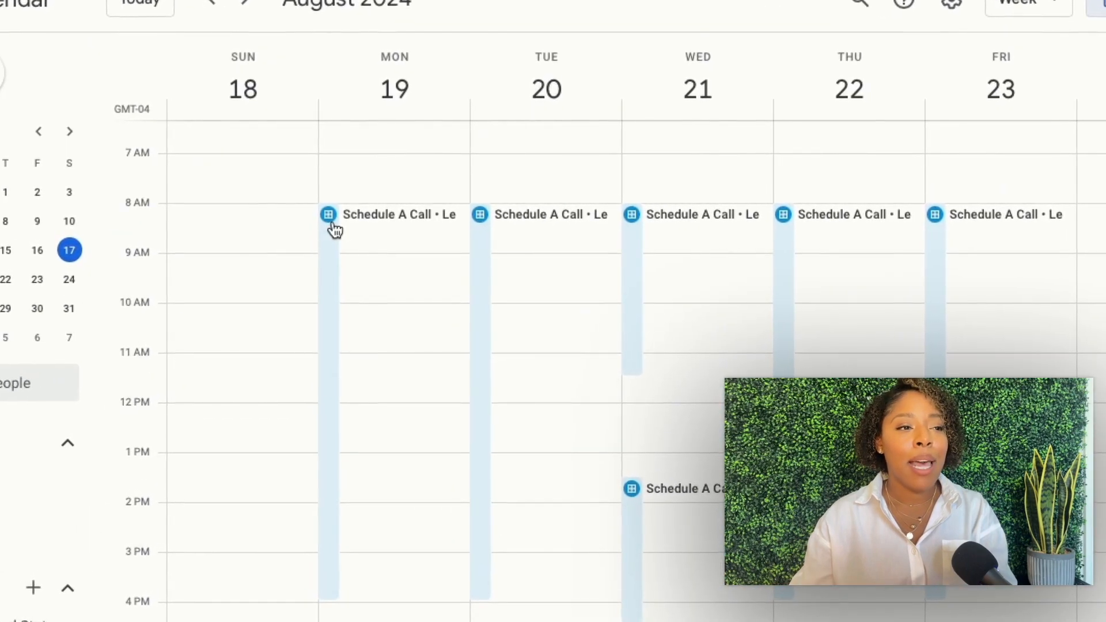
scroll(330, 217, down, 1)
scroll(331, 221, down, 2)
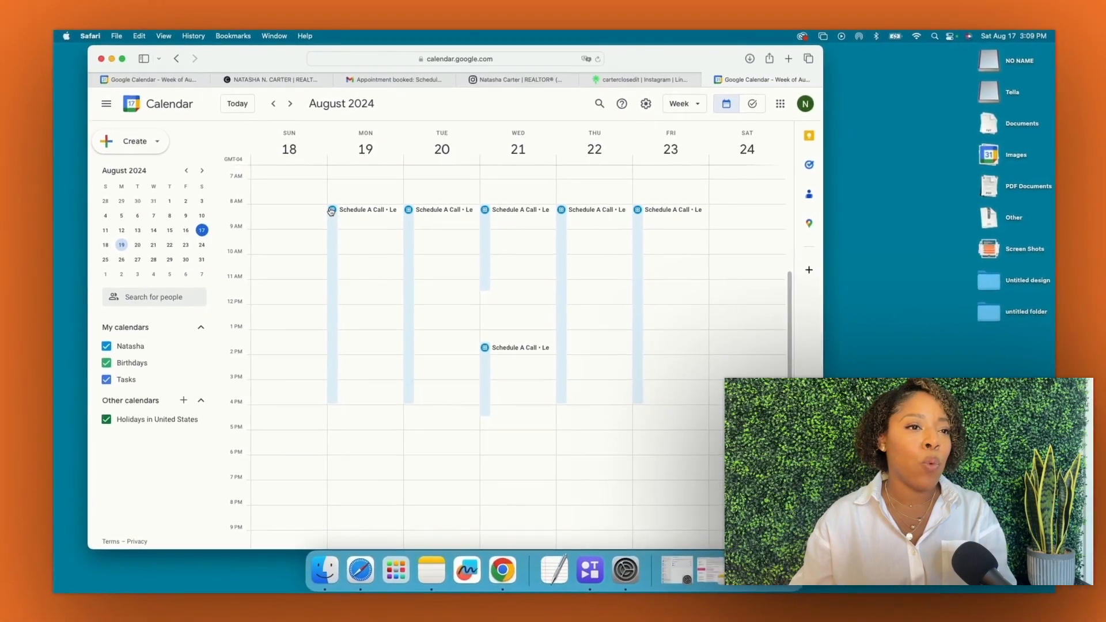
click(329, 212)
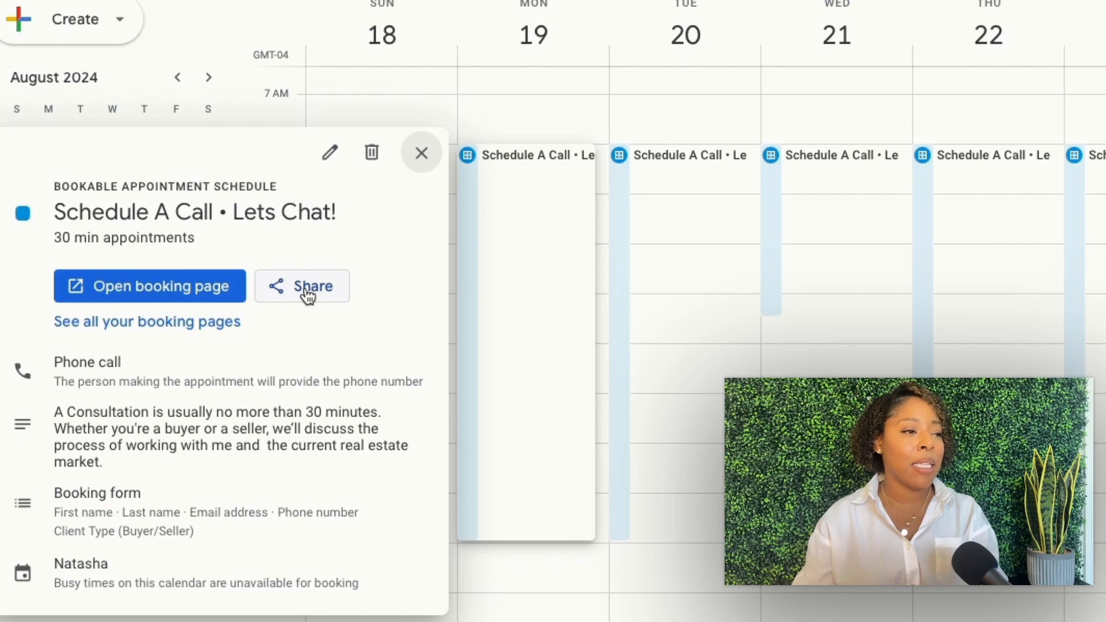
Open the schedule's booking page and preview it as outside visitors see it
click(148, 293)
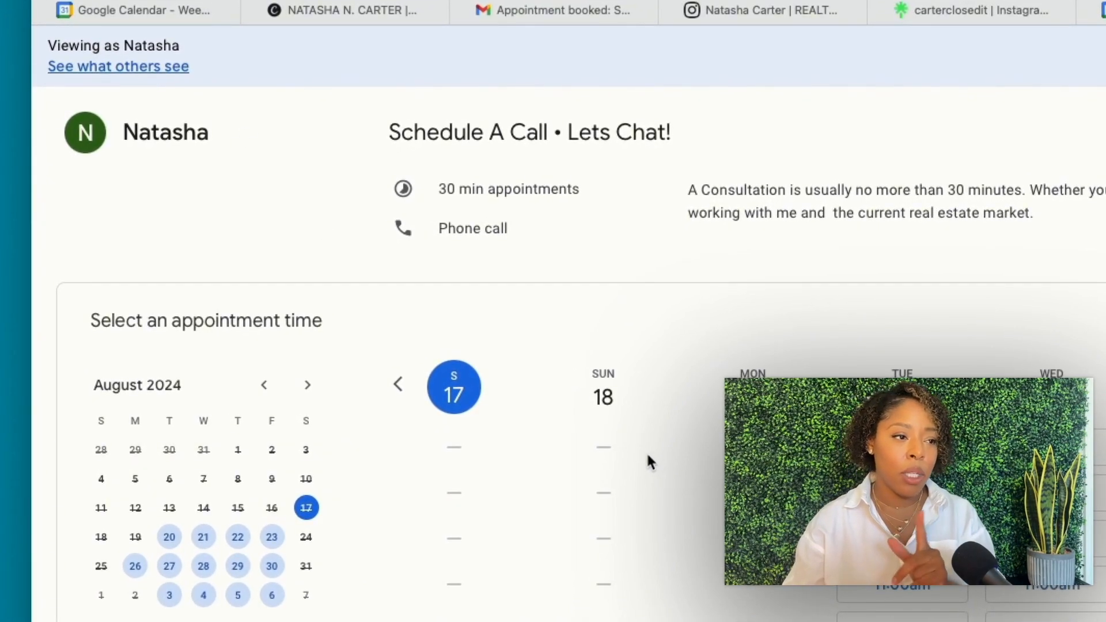
click(140, 68)
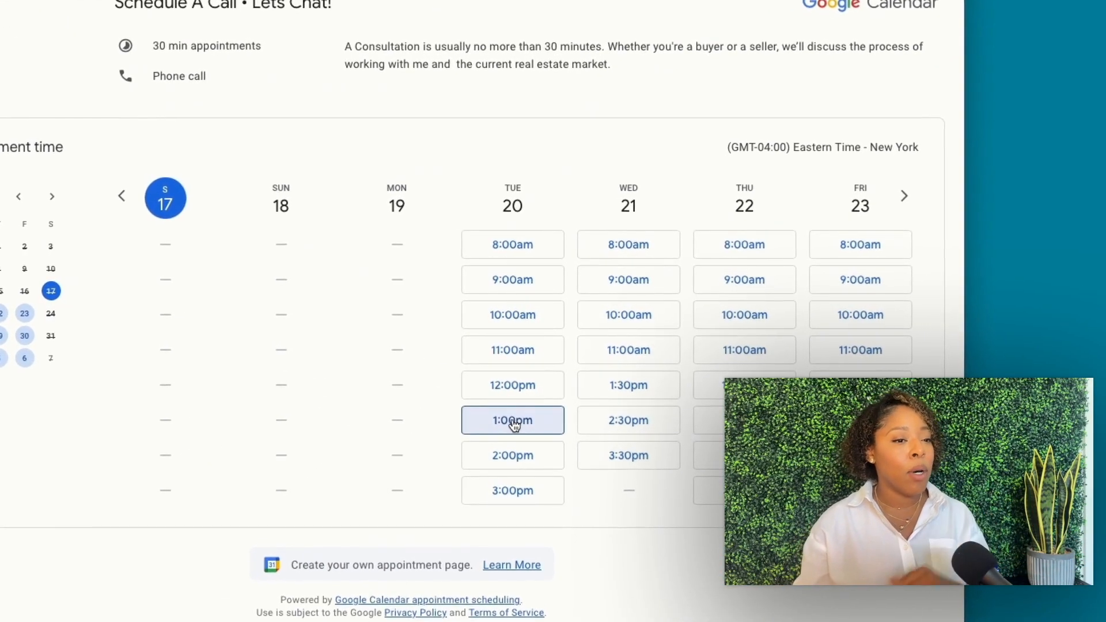
Pick the Tuesday Aug 20 1:00pm slot and enter the booker's name, email and phone number
click(513, 420)
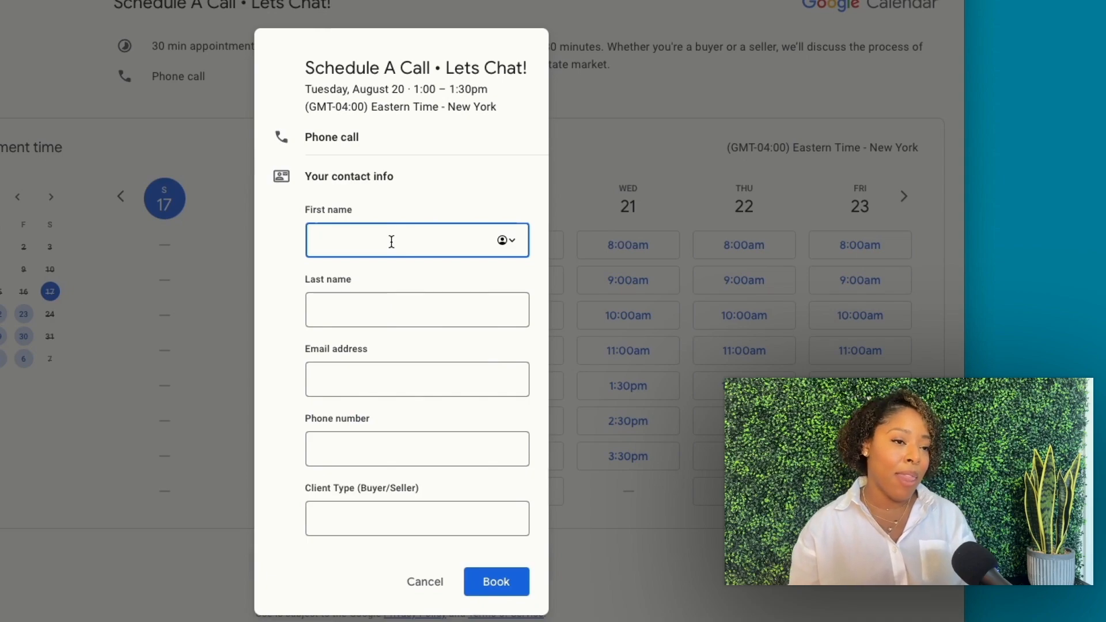
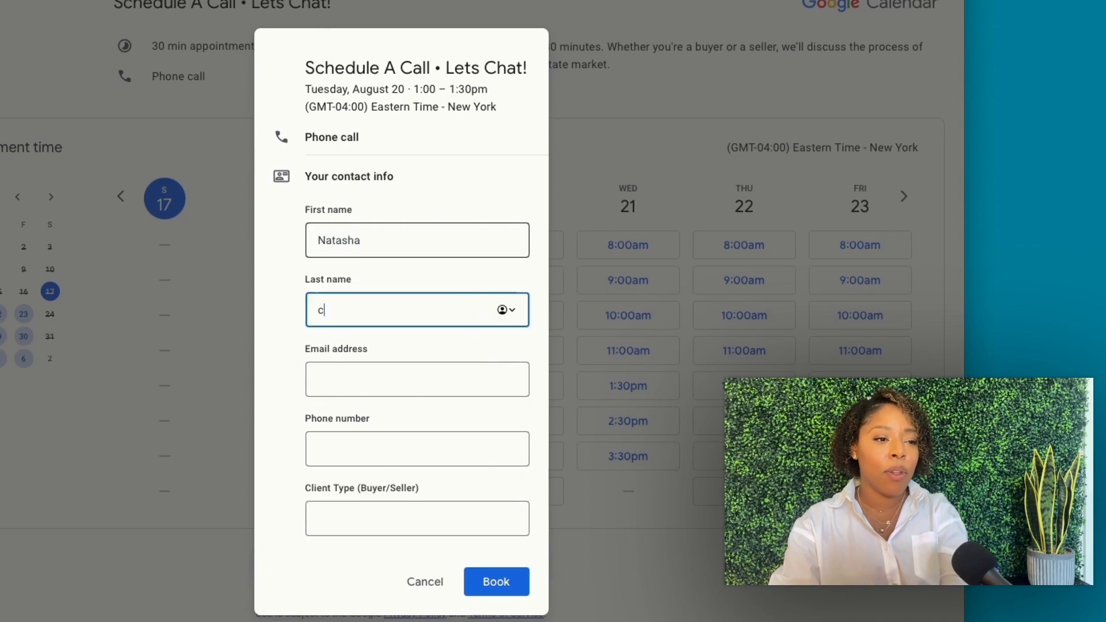
key(Tab)
key(Tab)
key(BackSpace)
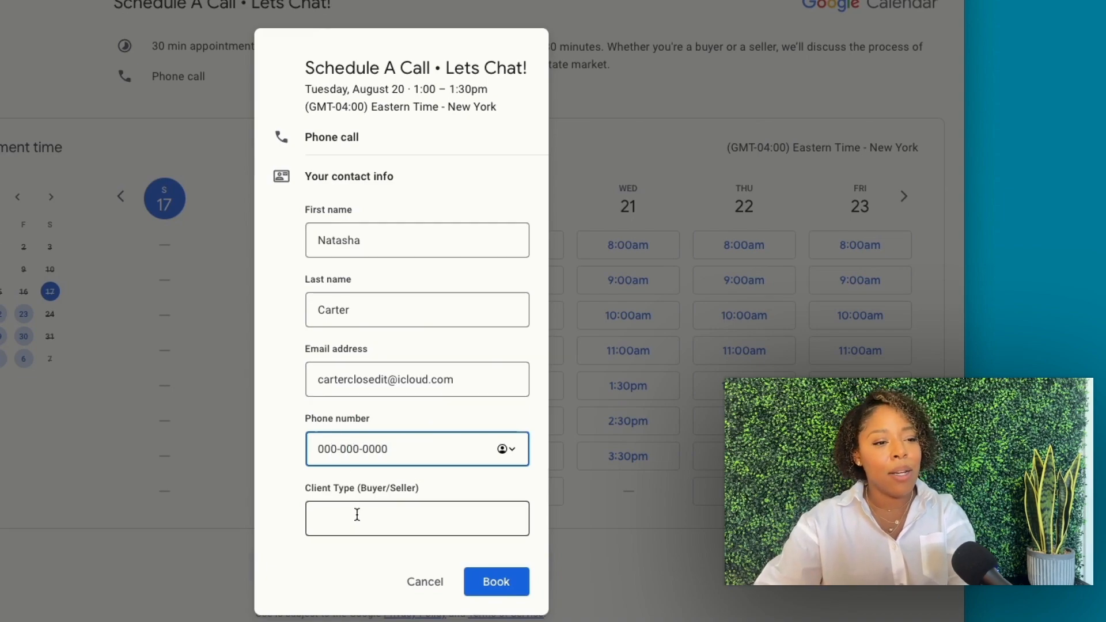
Answer Client Type 'Buyer', book the test call, and bring up the confirmation email in Gmail
click(355, 512)
text(Buyer)
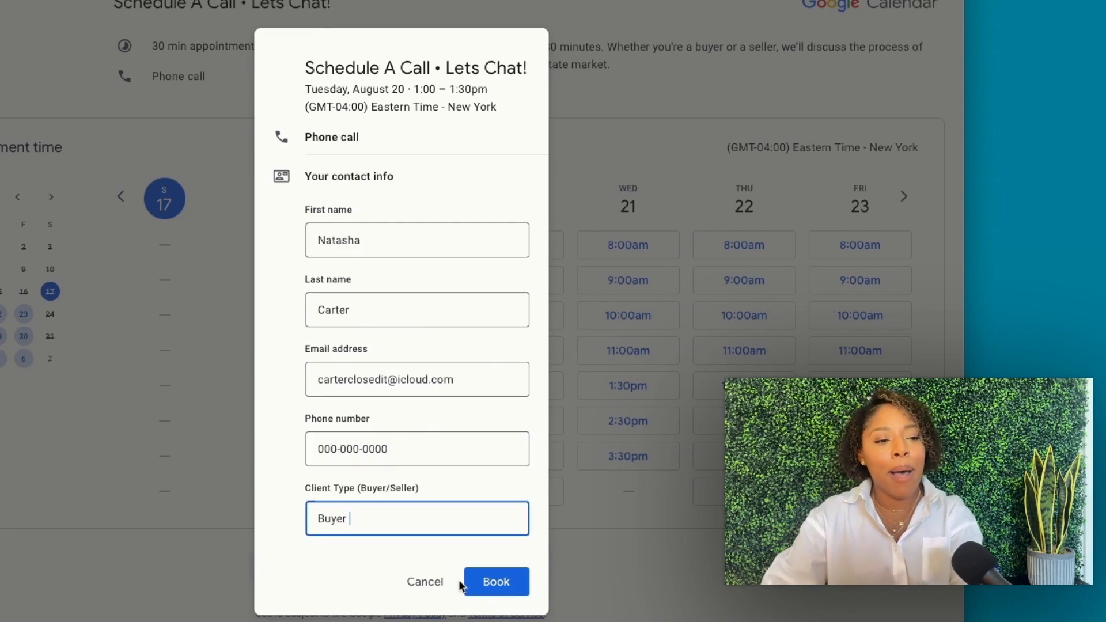
click(510, 585)
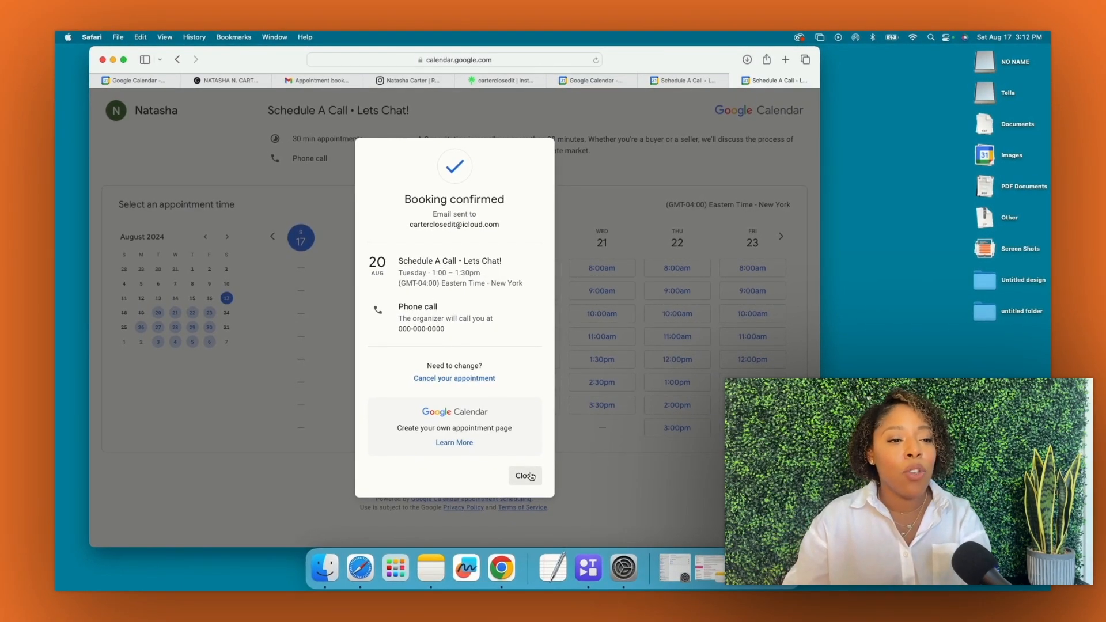
click(317, 80)
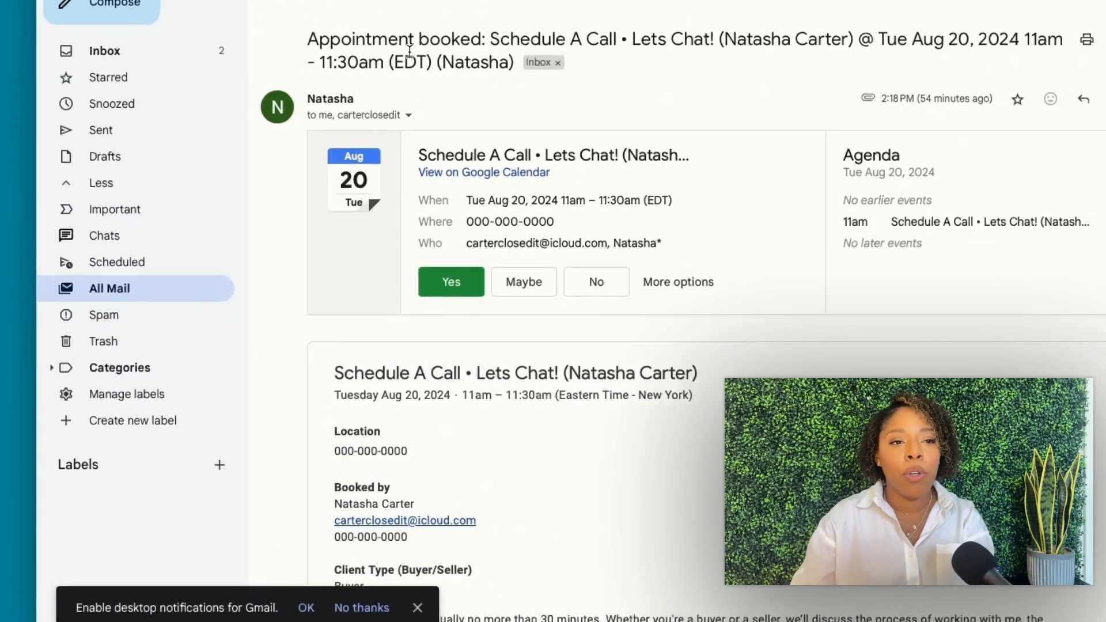
Scroll through the Appointment booked email to check its time, contact and Client Type details
scroll(676, 114, down, 1)
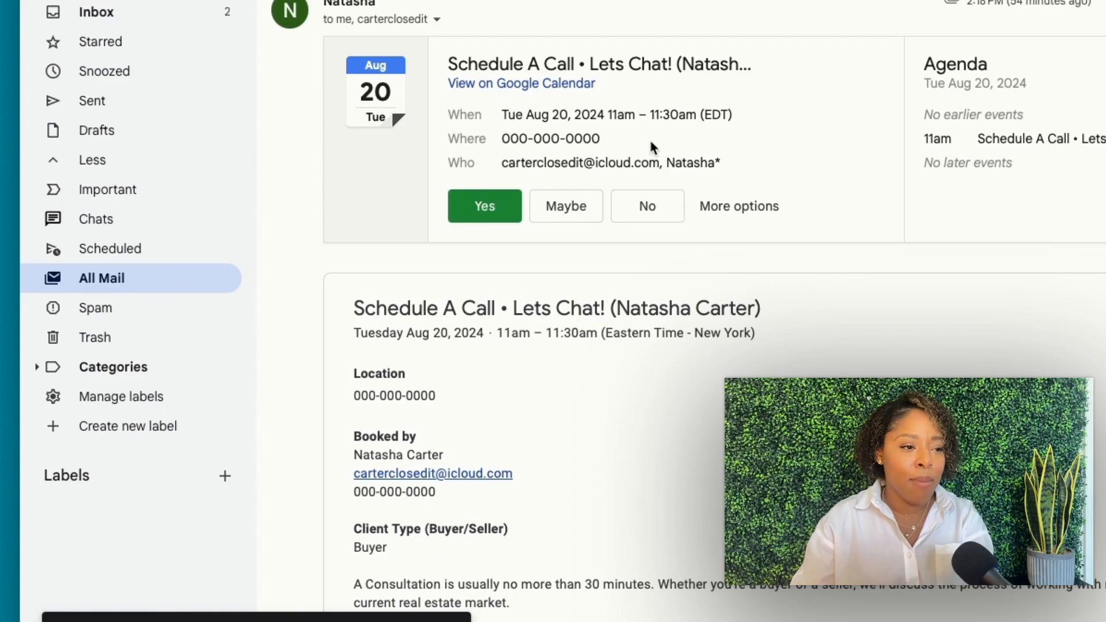
scroll(648, 137, down, 2)
scroll(697, 427, down, 8)
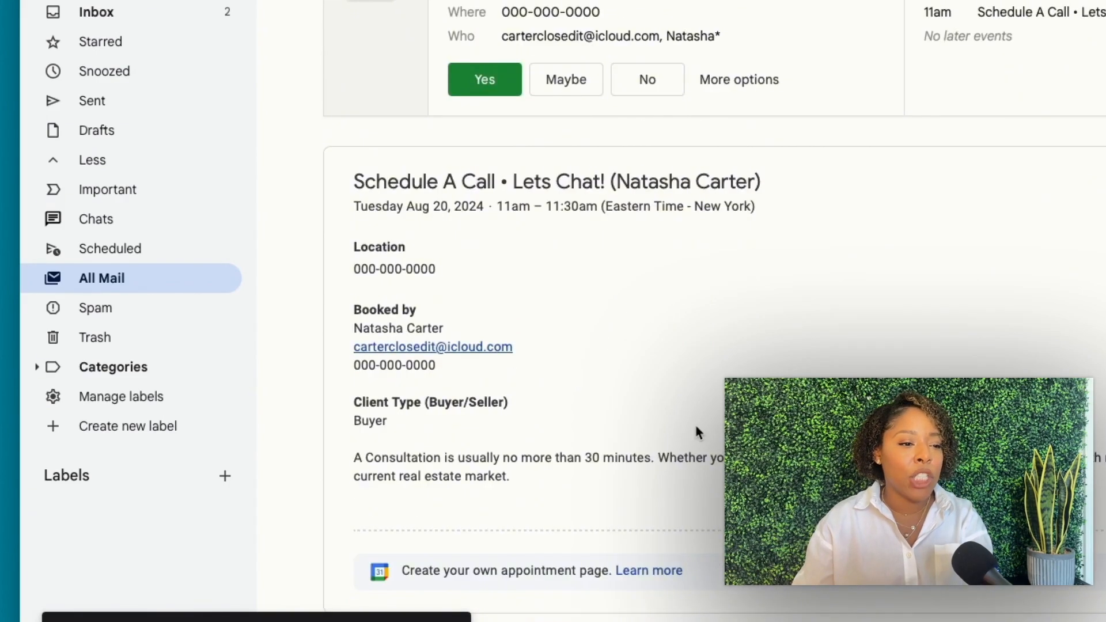
scroll(694, 427, up, 12)
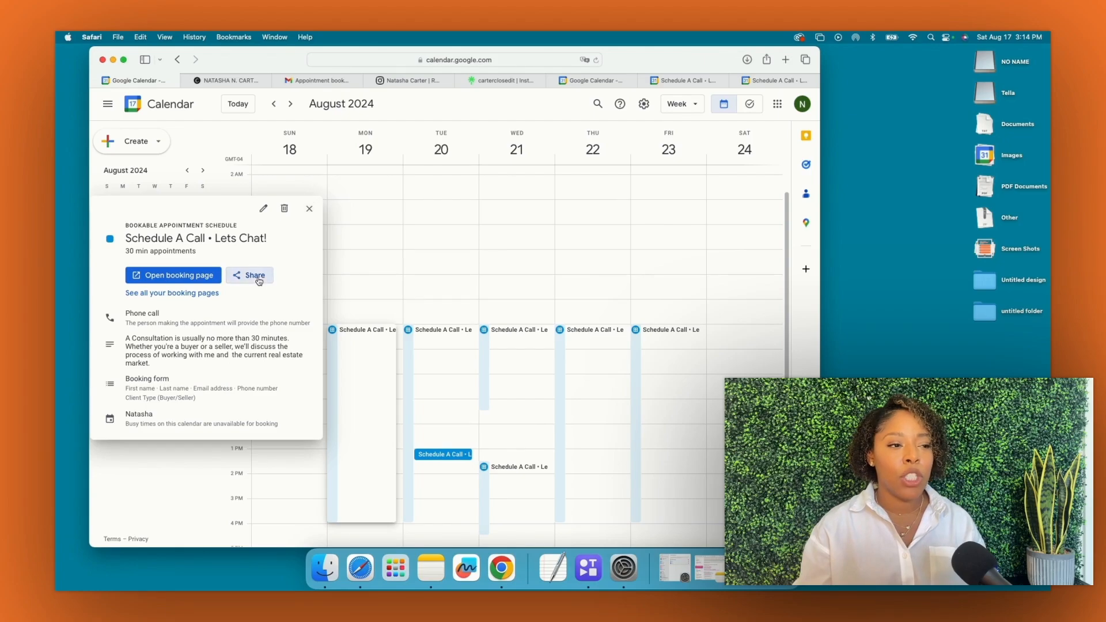
From the Linktree page, open the Client Consultation link so the booking page loads in a new tab
click(257, 279)
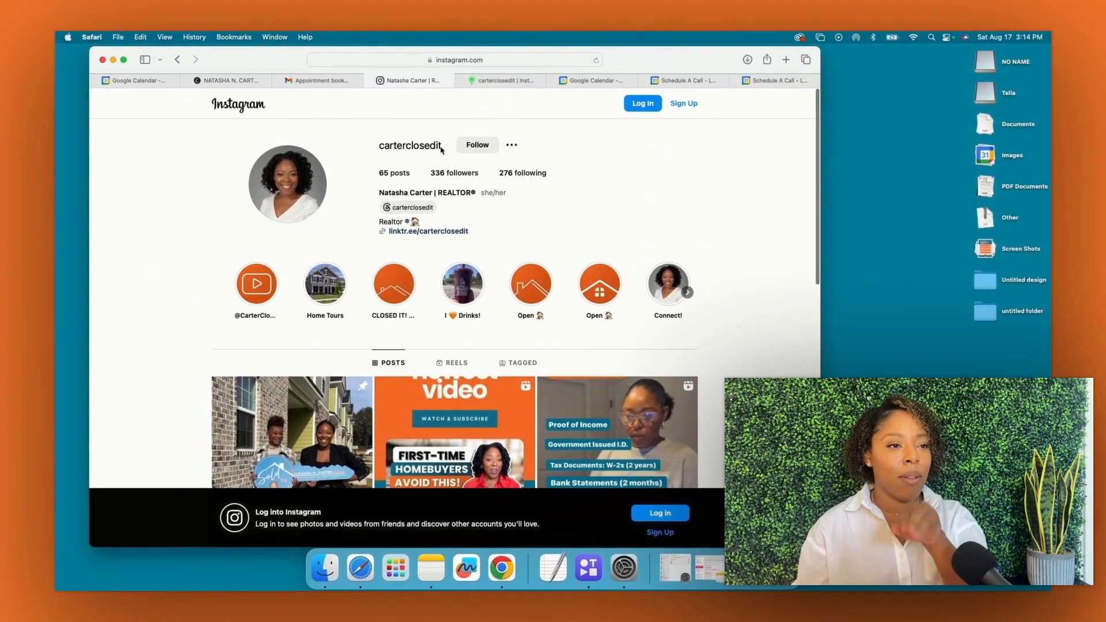
click(499, 86)
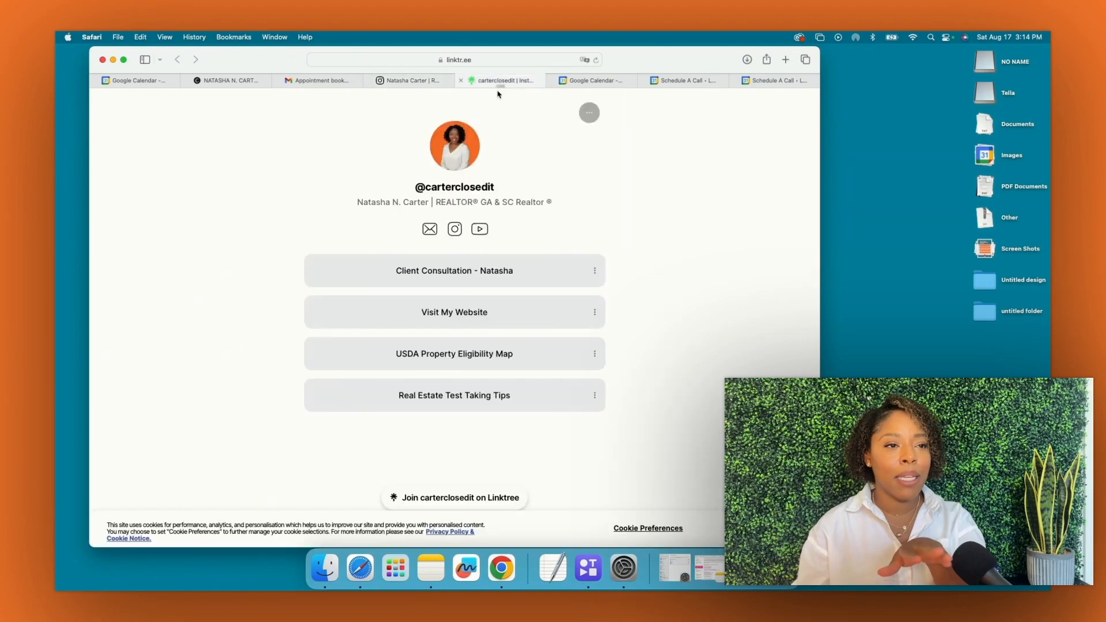
super+click(459, 275)
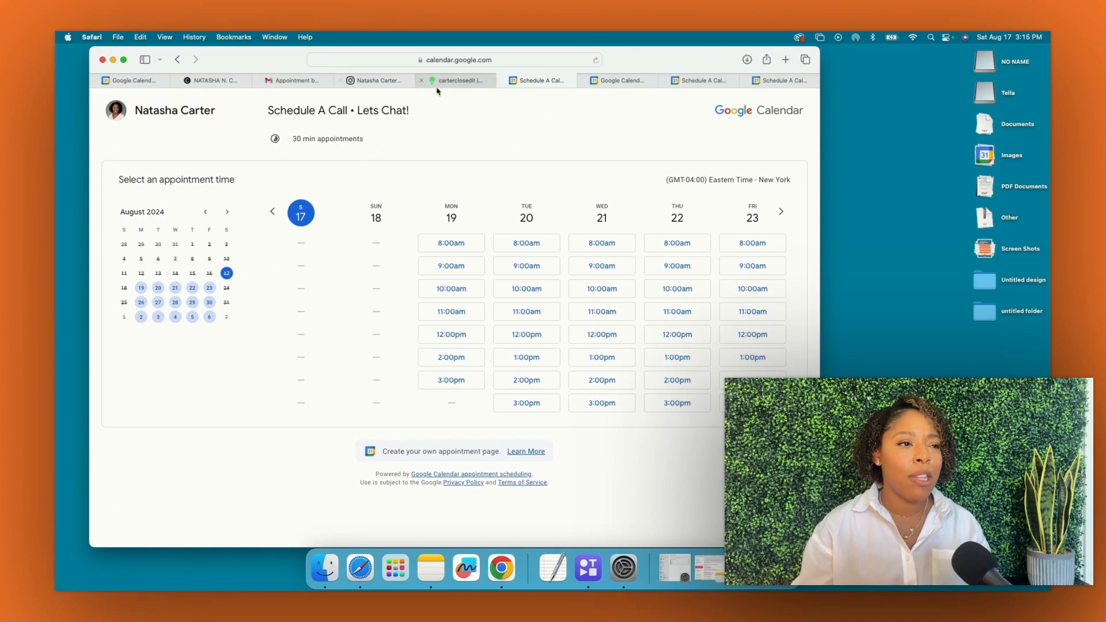
Switch to the carterclosedit.com site and scroll to its embedded booking calendar
click(225, 81)
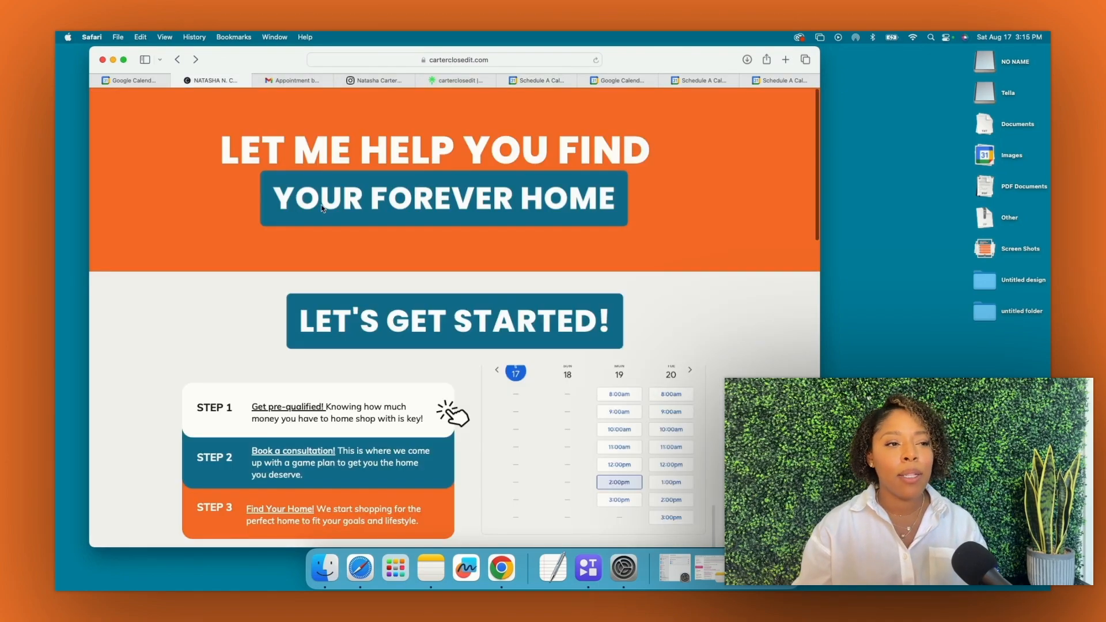
scroll(317, 209, down, 3)
scroll(305, 199, down, 6)
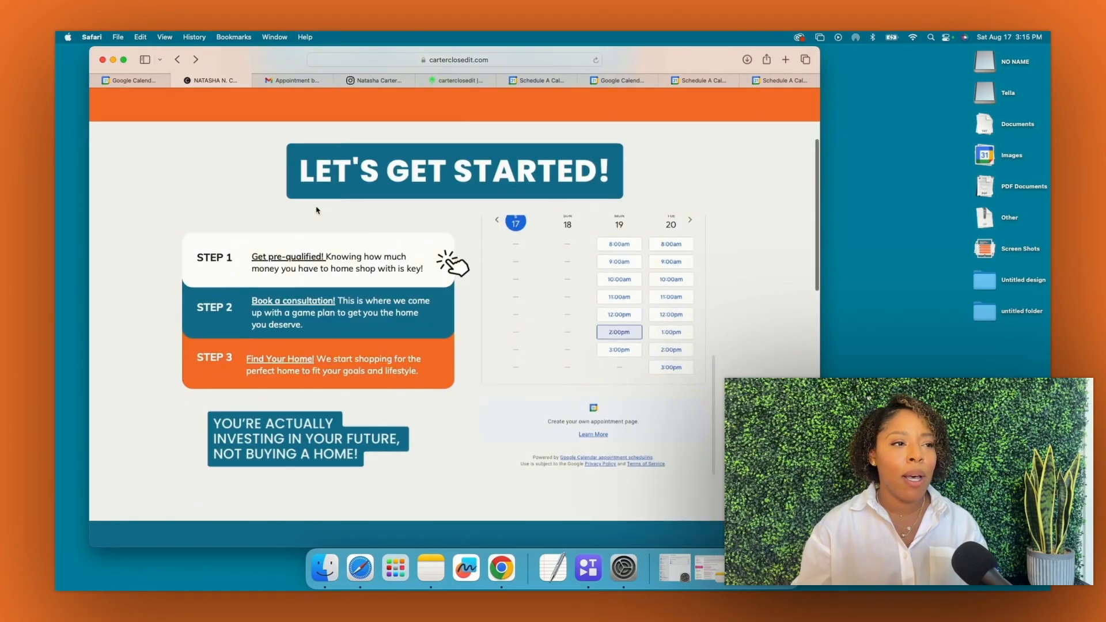
scroll(297, 191, down, 10)
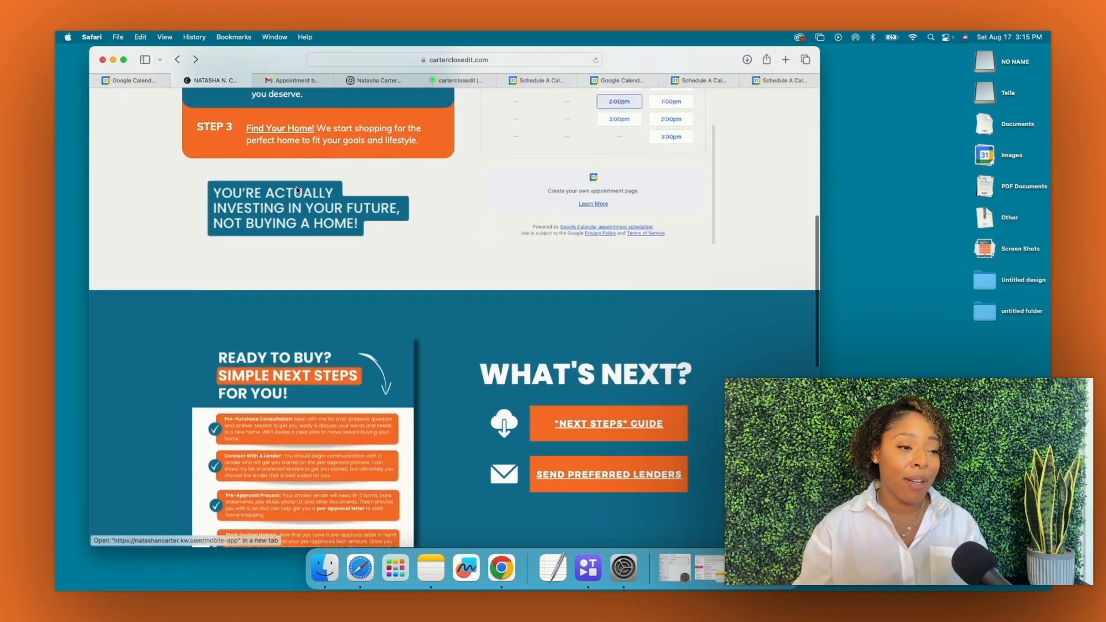
scroll(294, 190, down, 4)
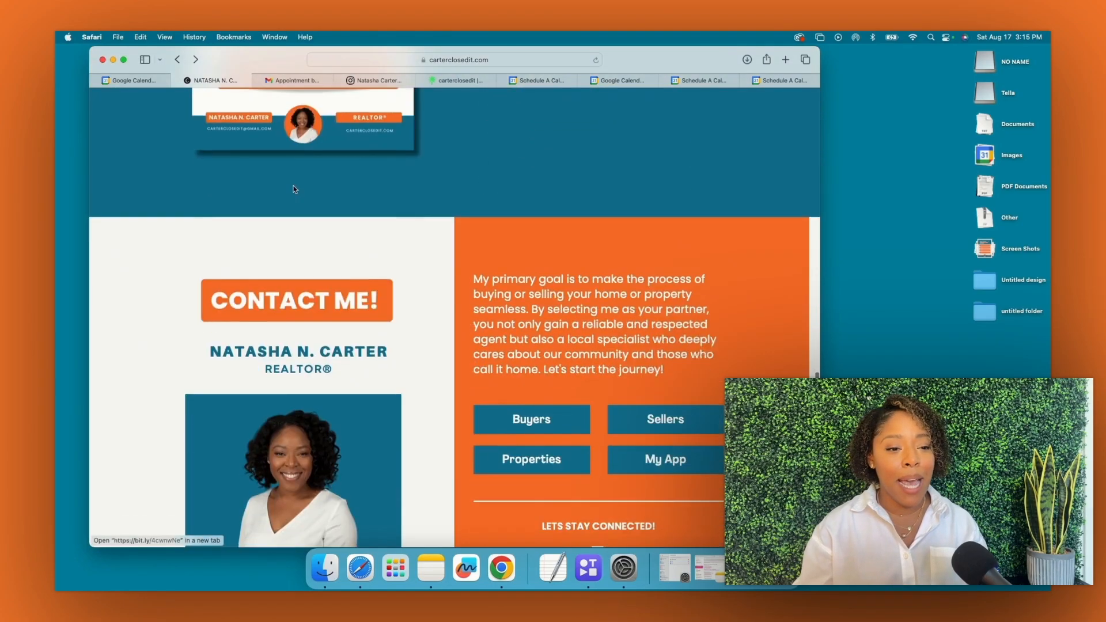
scroll(295, 189, up, 9)
scroll(294, 188, up, 5)
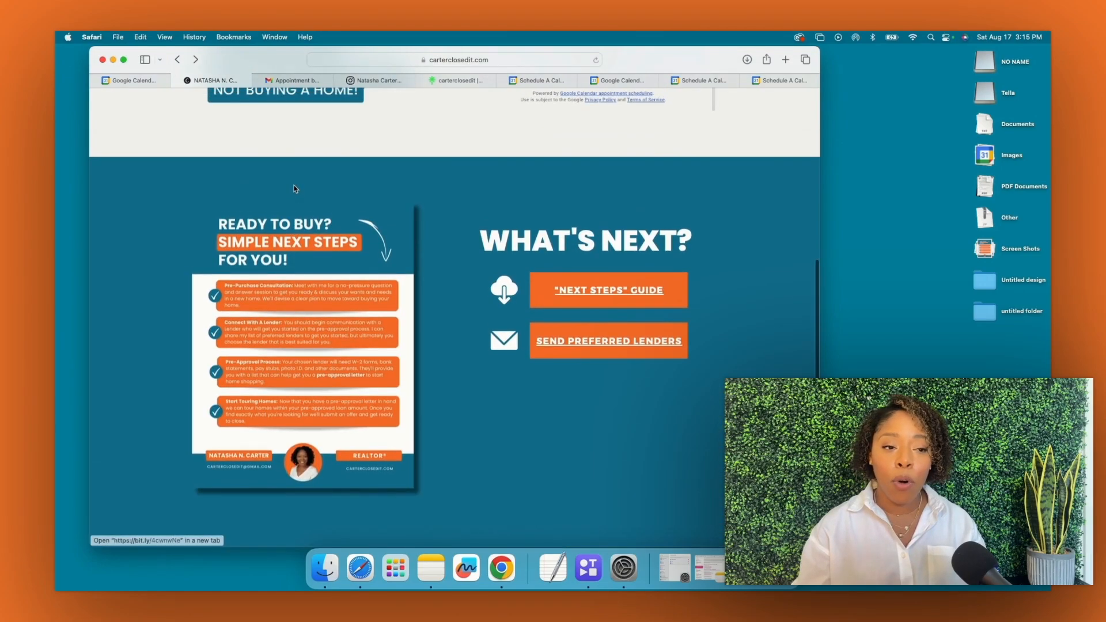
scroll(294, 187, up, 1)
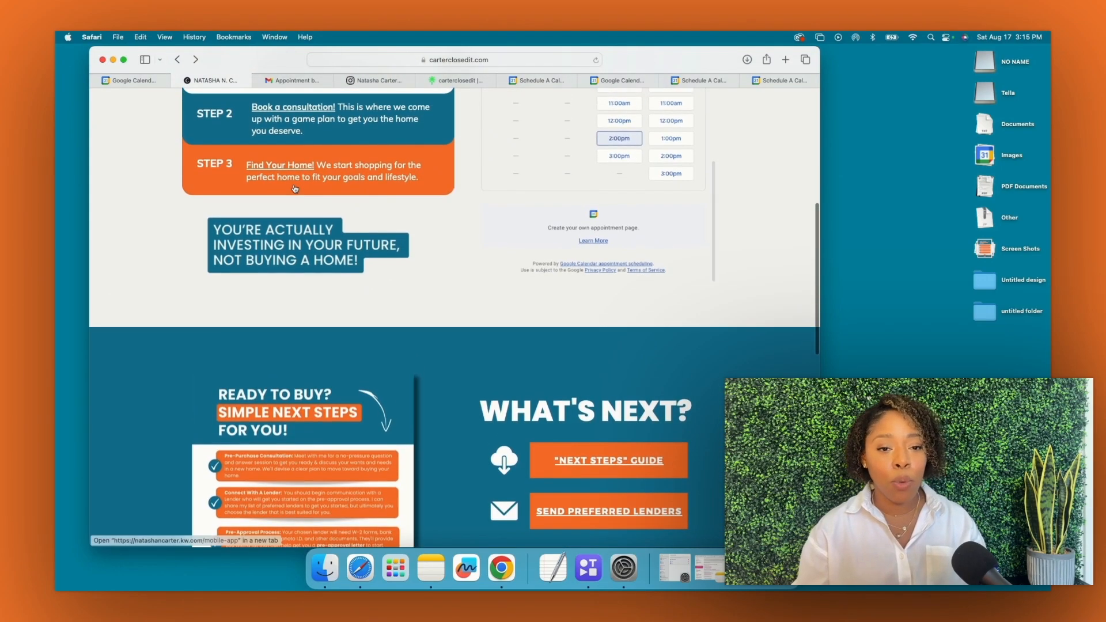
scroll(294, 188, up, 1)
scroll(294, 189, up, 6)
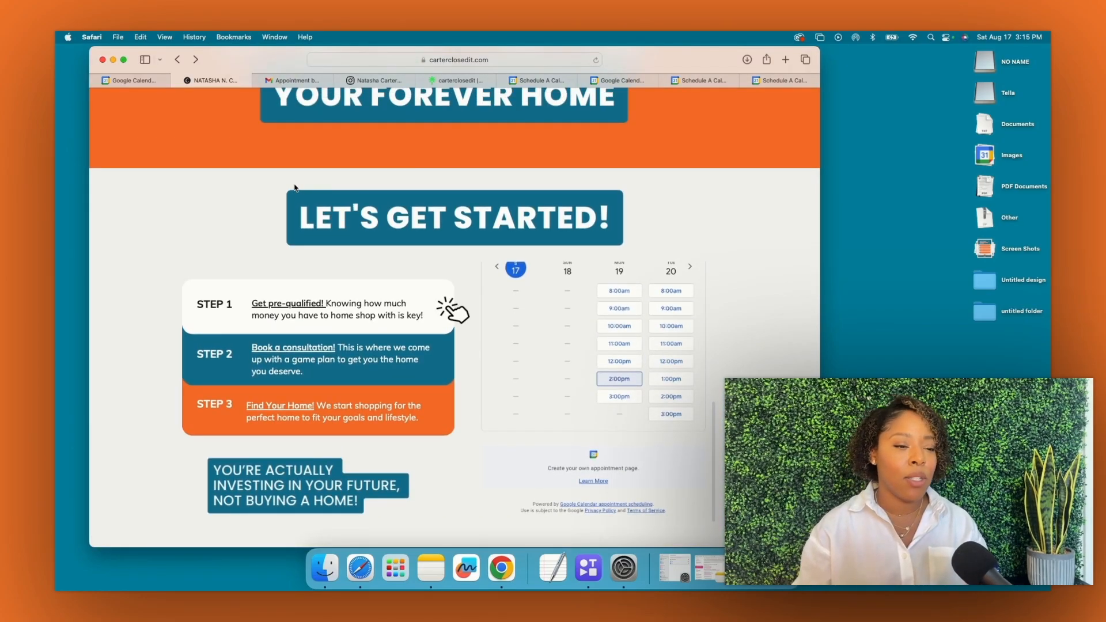
scroll(586, 348, up, 1)
scroll(585, 348, up, 3)
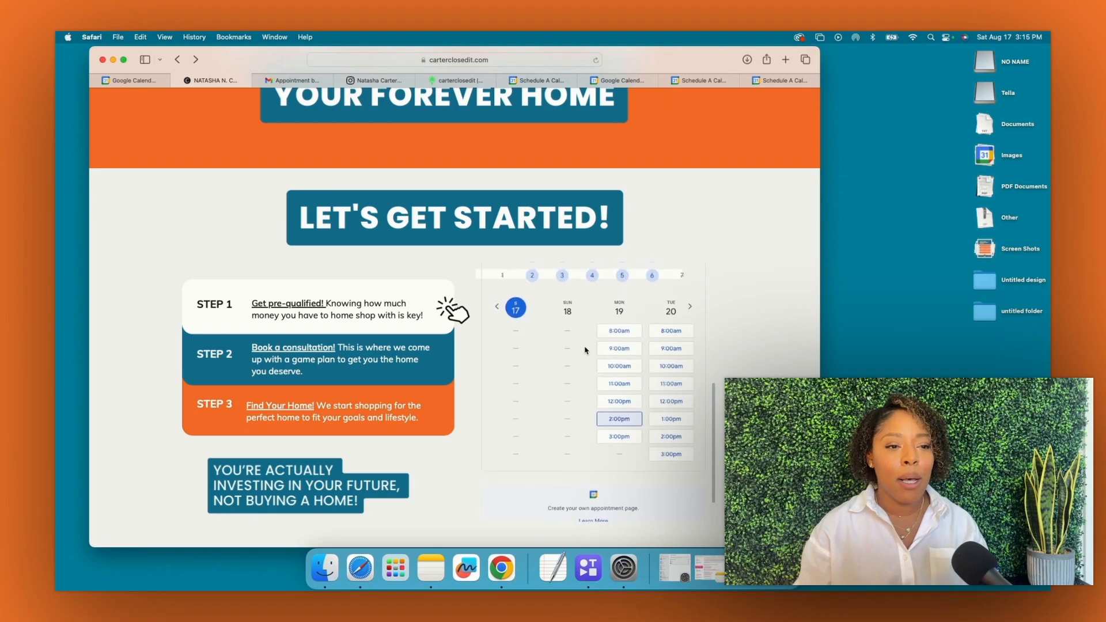
scroll(584, 350, up, 4)
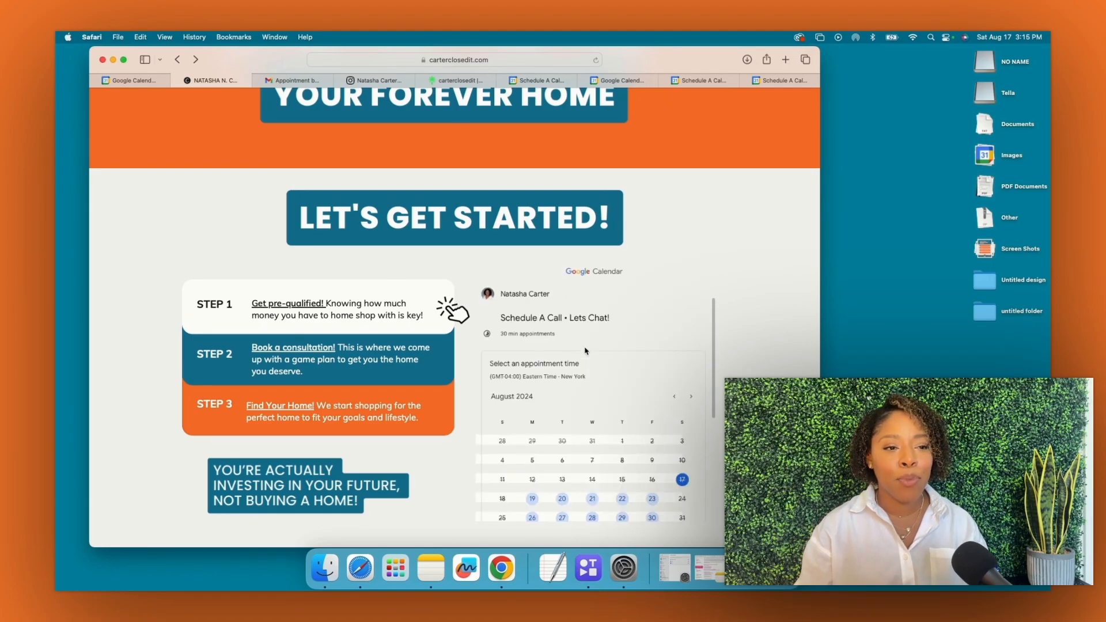
scroll(588, 387, down, 3)
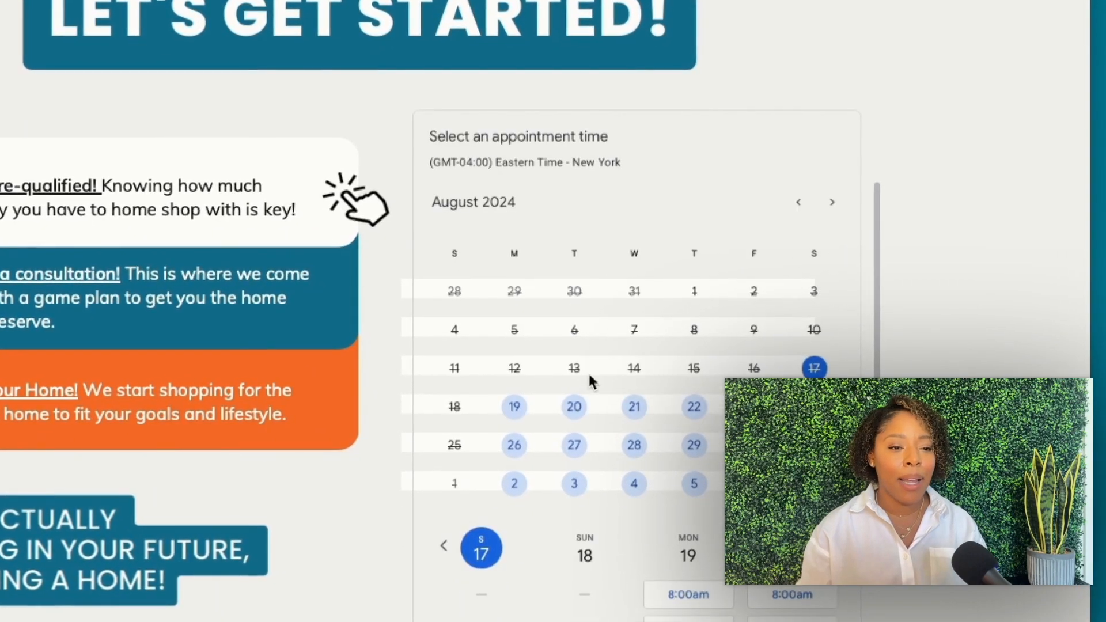
scroll(591, 375, down, 2)
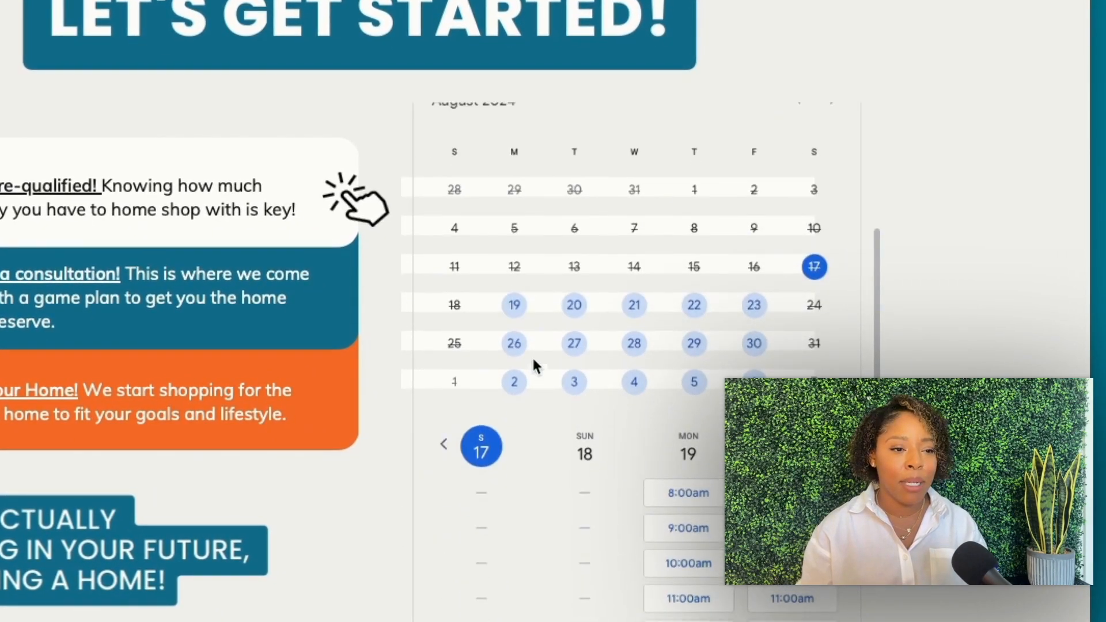
scroll(533, 357, down, 2)
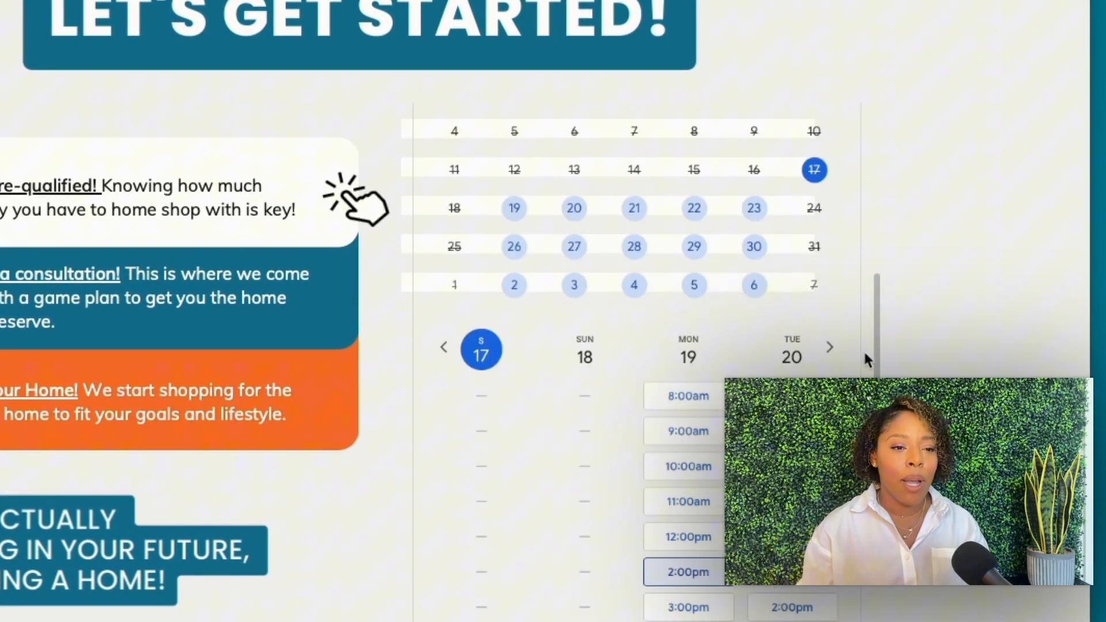
Advance the embedded calendar to the next week and pick Thursday, August 22 at 12:00pm
click(830, 348)
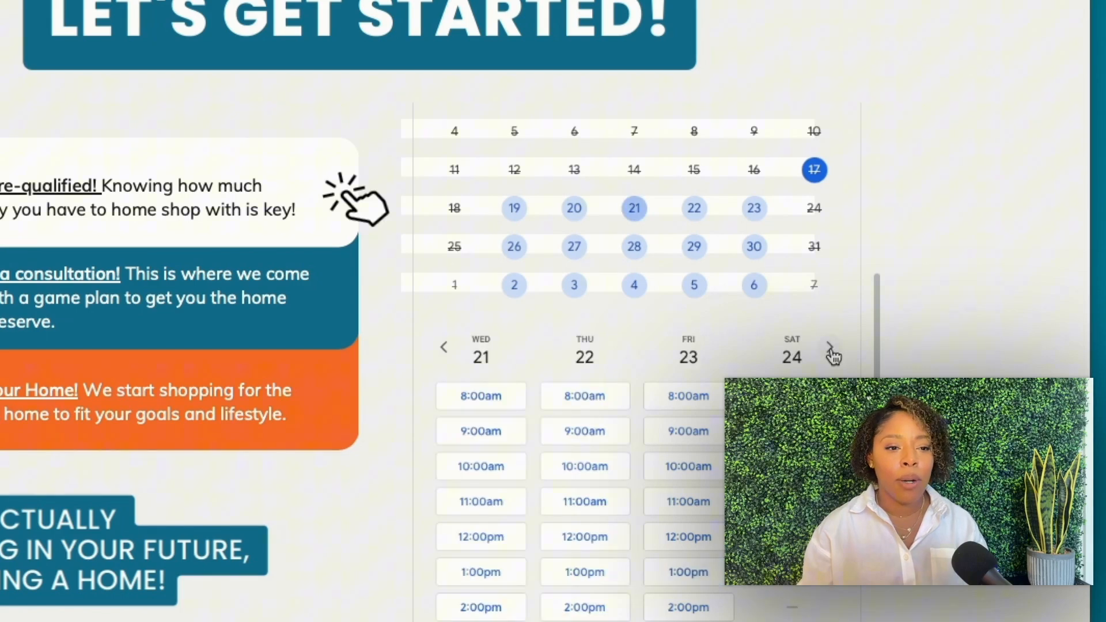
scroll(582, 363, down, 1)
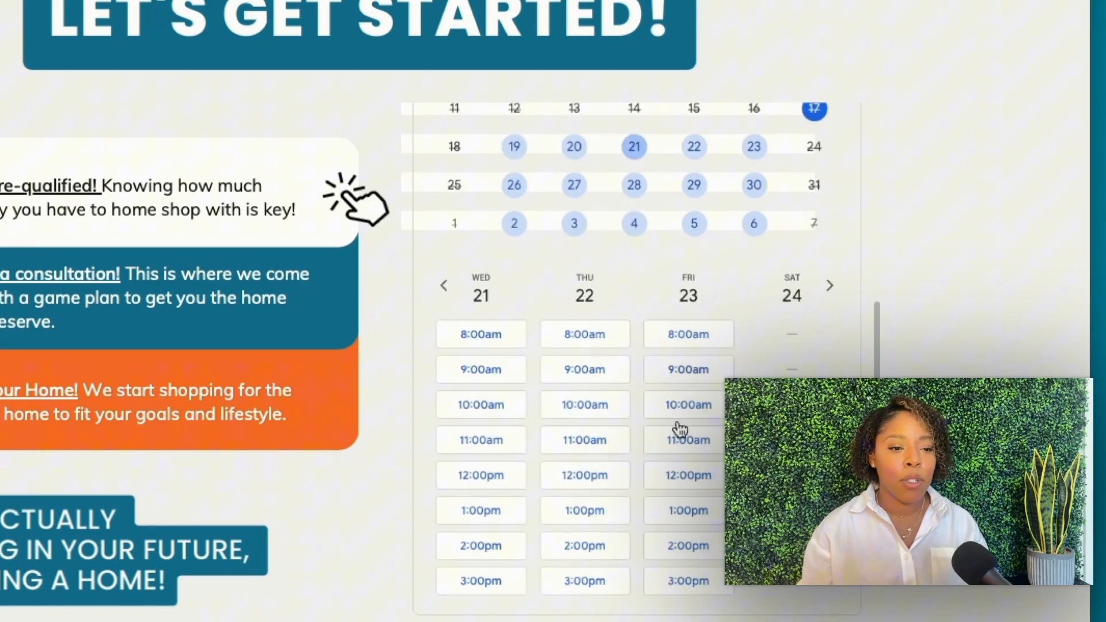
click(594, 476)
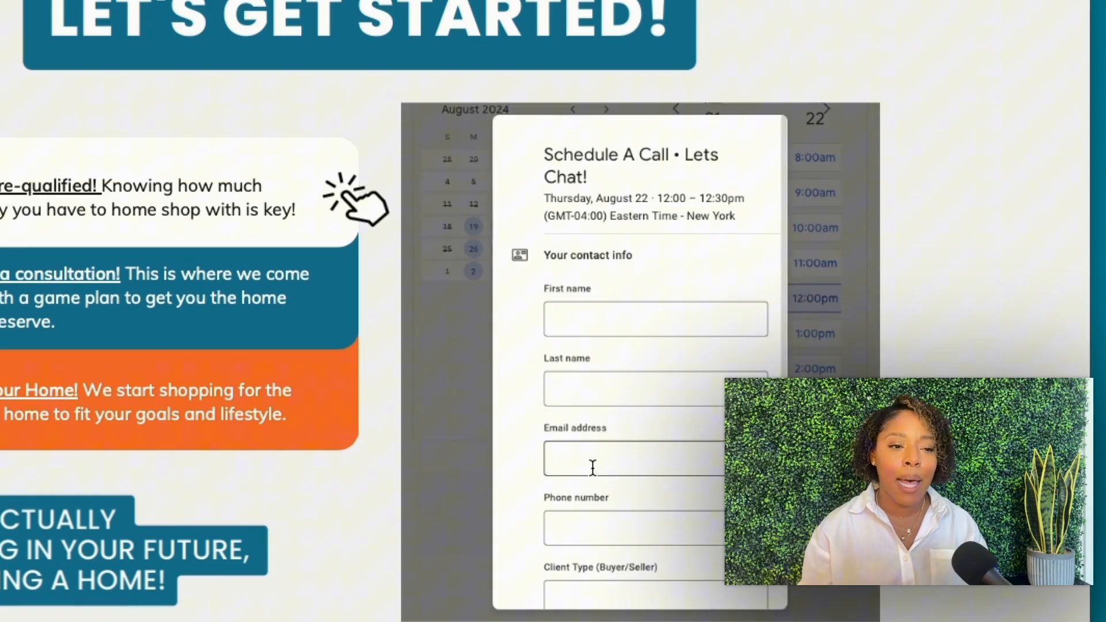
scroll(621, 375, down, 1)
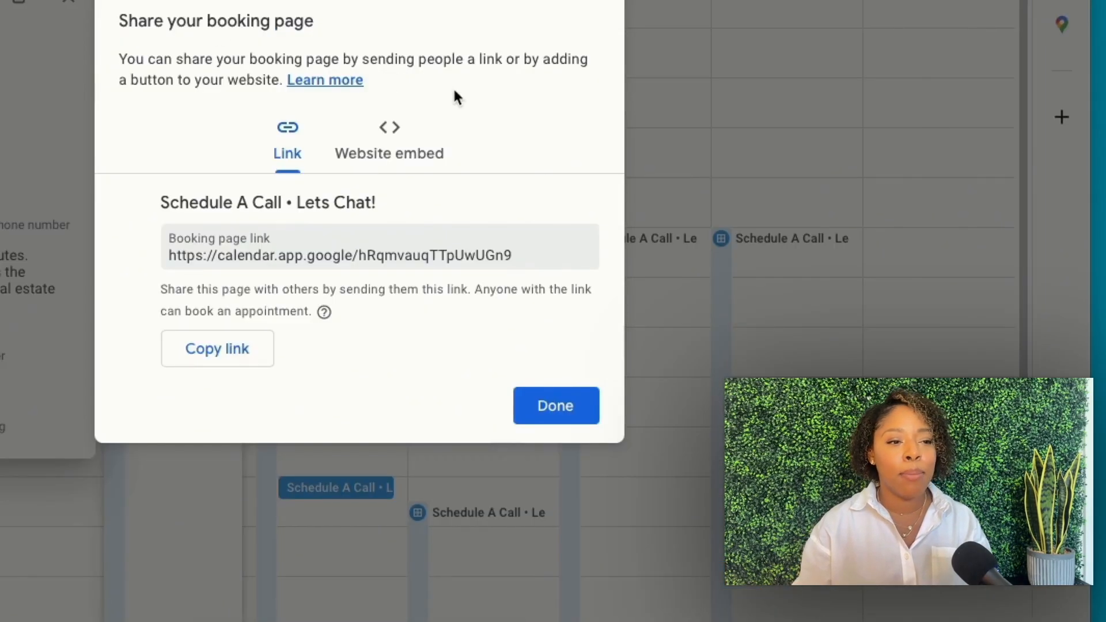
Review the Website embed 'Button with popup' code, then return to the booking link and finish with Done
click(383, 180)
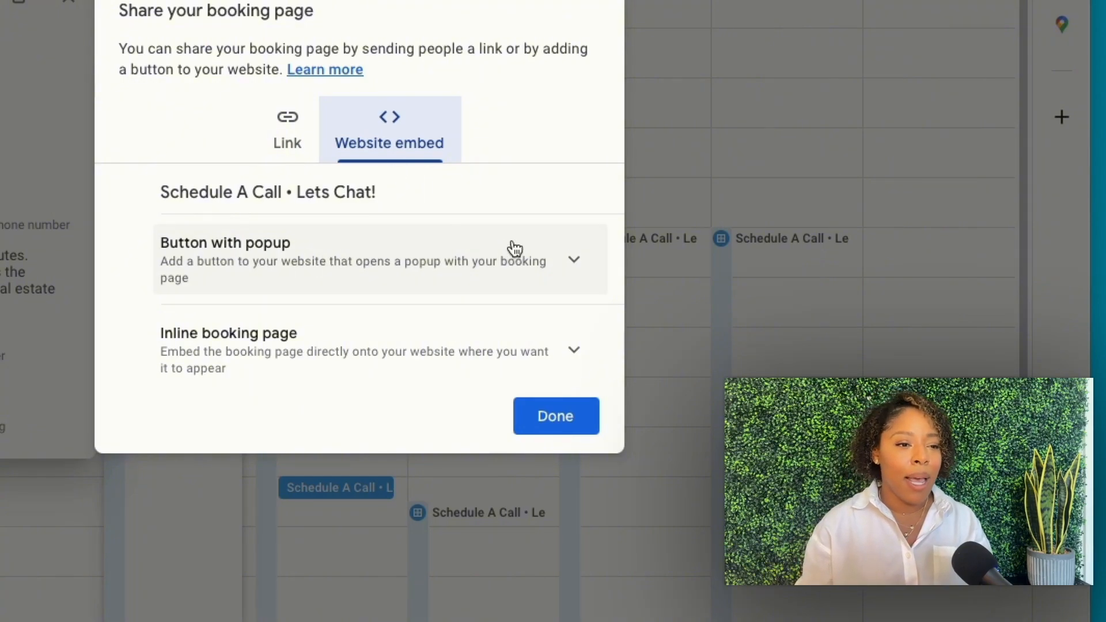
click(529, 257)
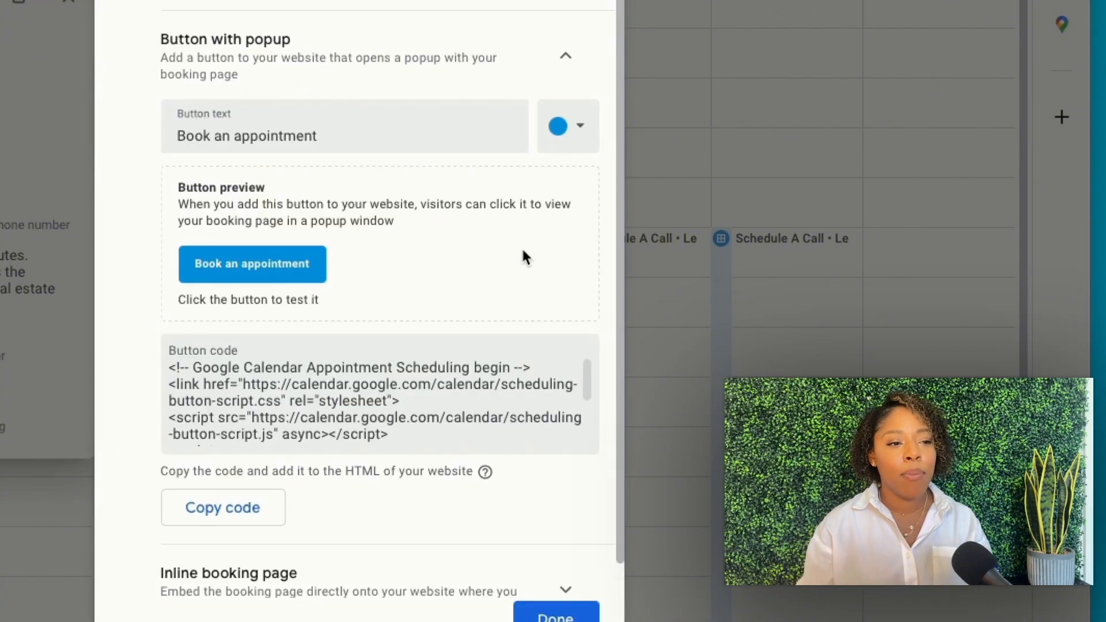
scroll(343, 366, down, 3)
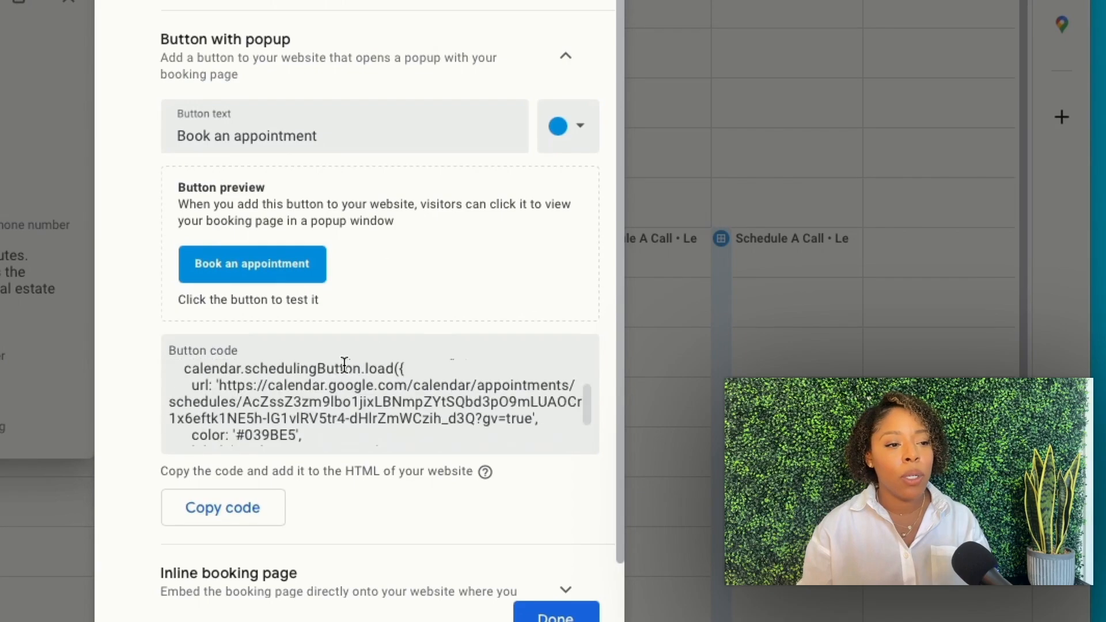
scroll(342, 367, down, 5)
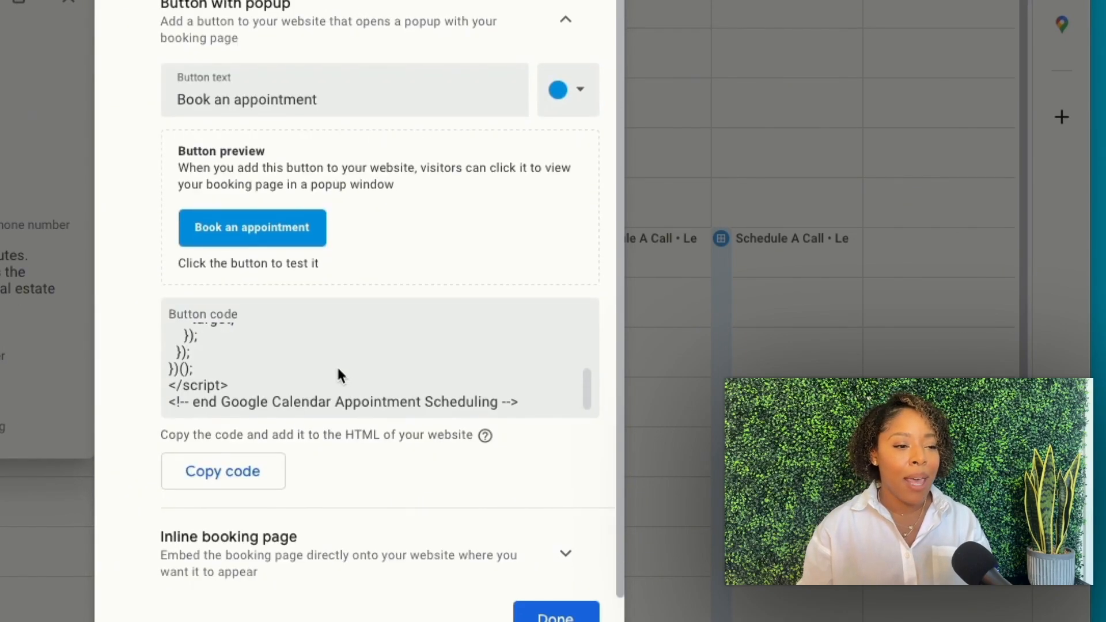
scroll(332, 362, up, 1)
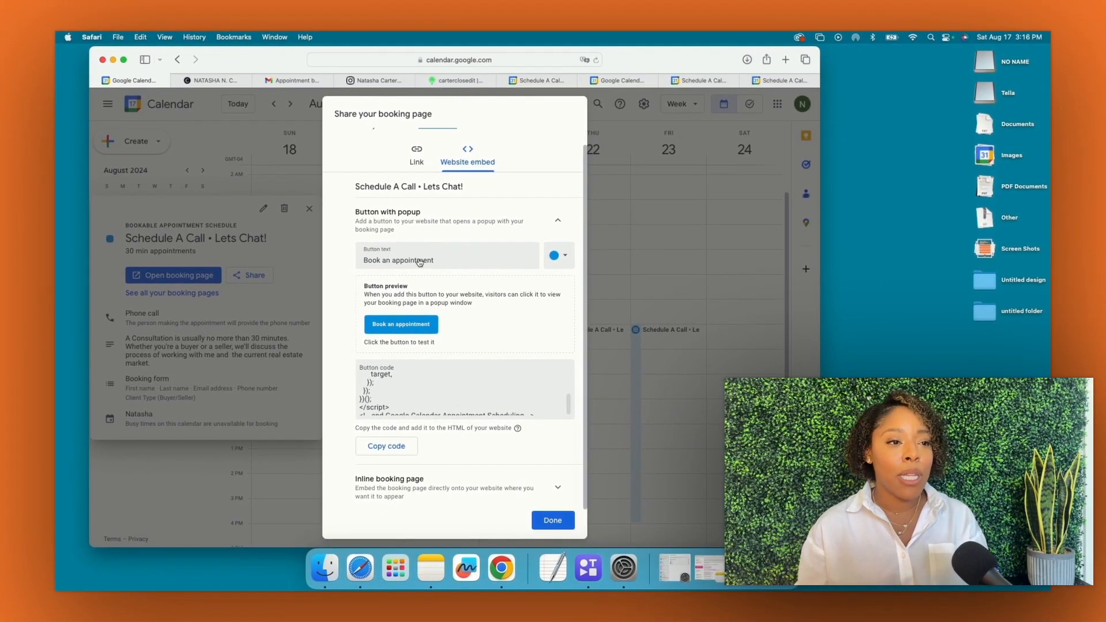
click(425, 166)
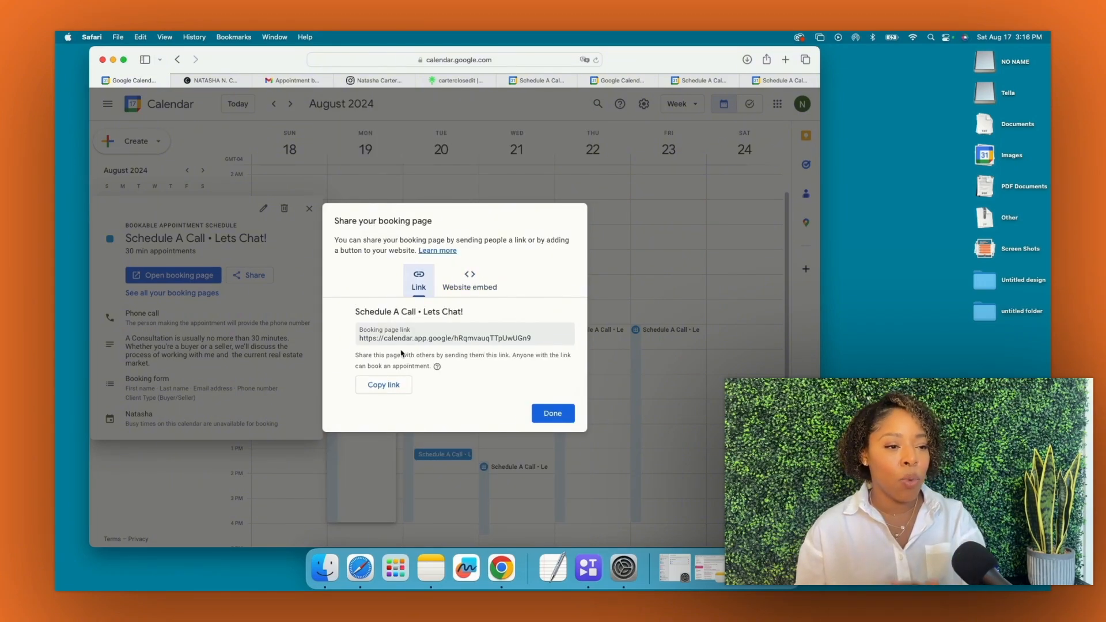
click(550, 414)
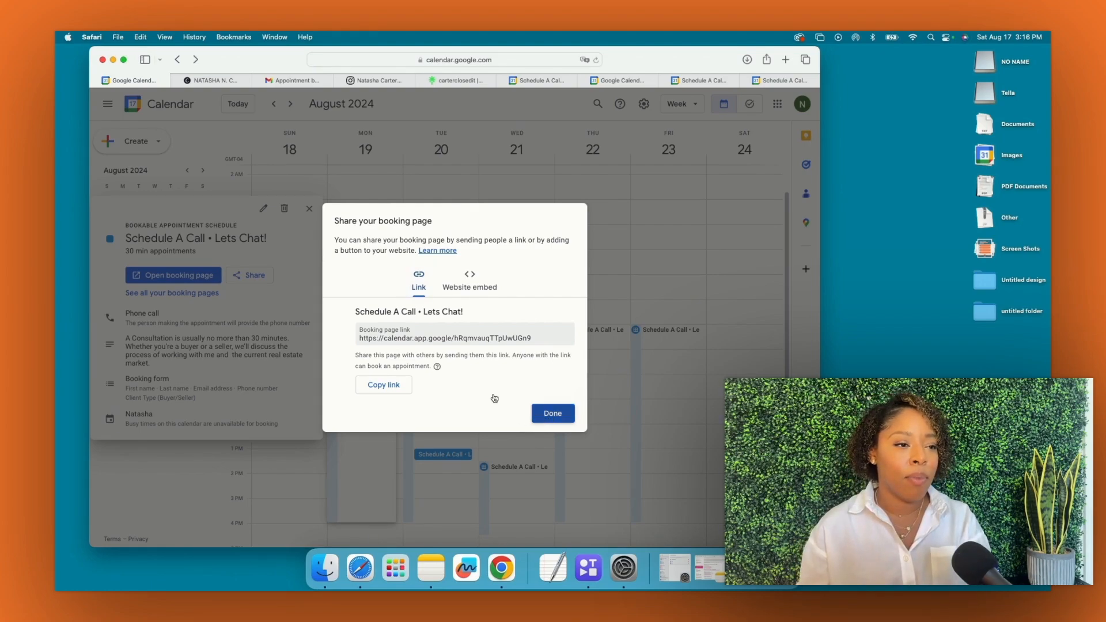